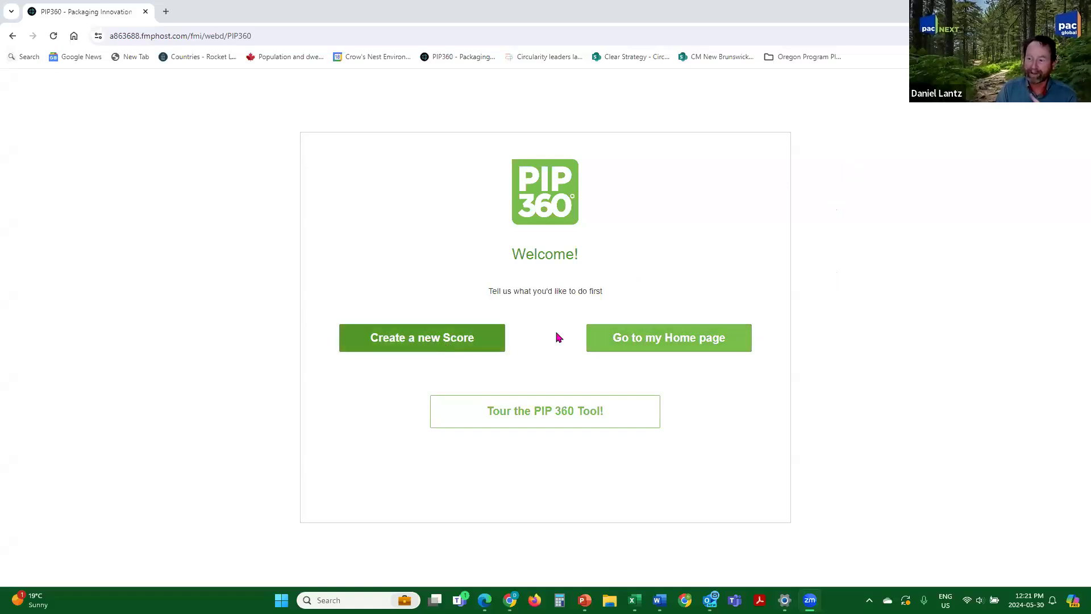
- Go to the home page and check the account's number of available scores
left_click(666, 345)
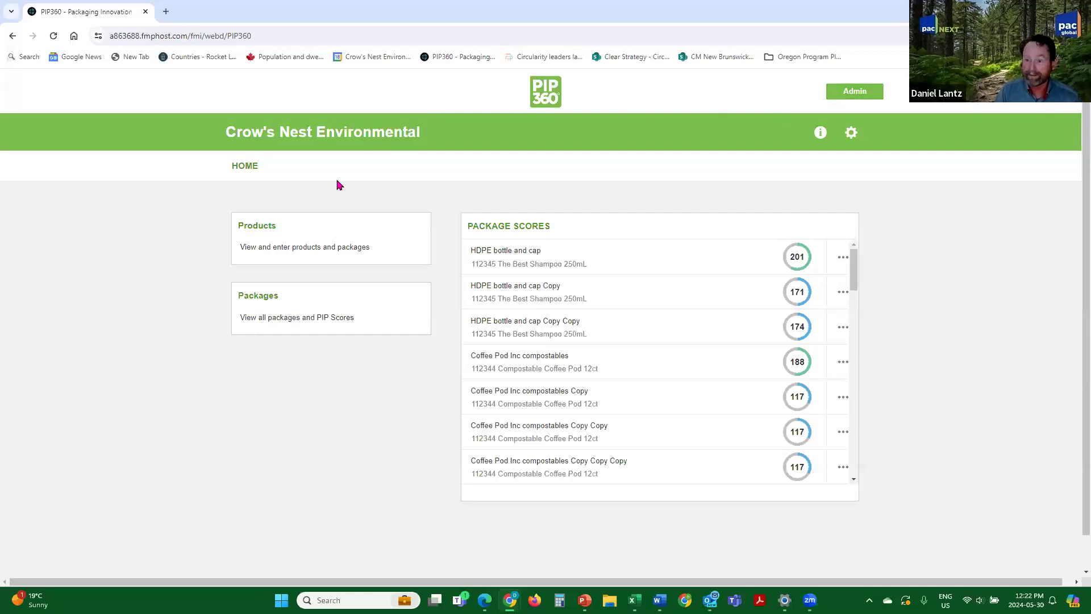
left_click(851, 132)
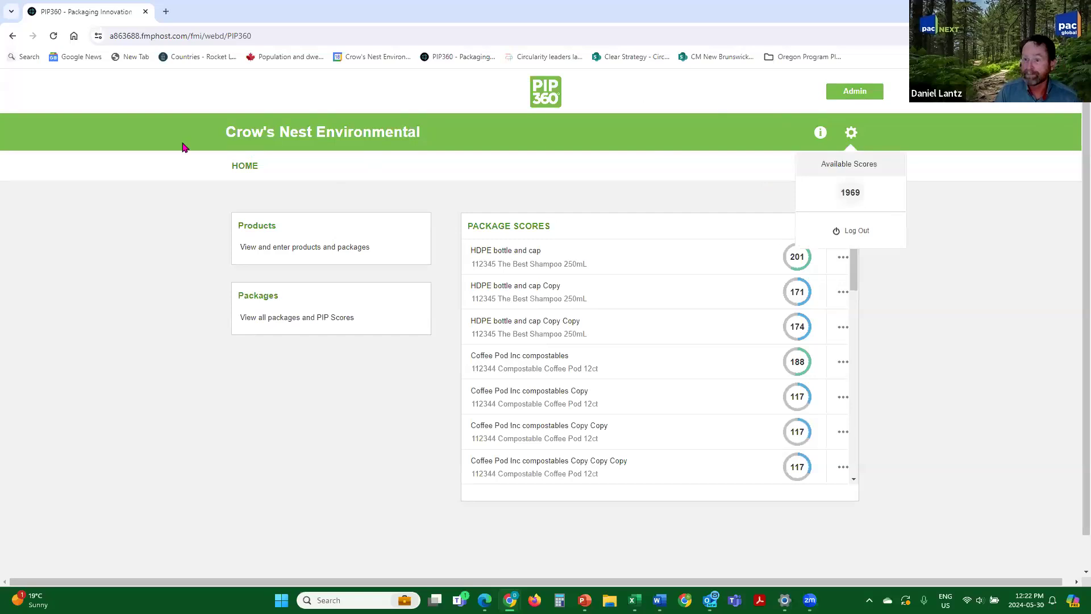
left_click(264, 141)
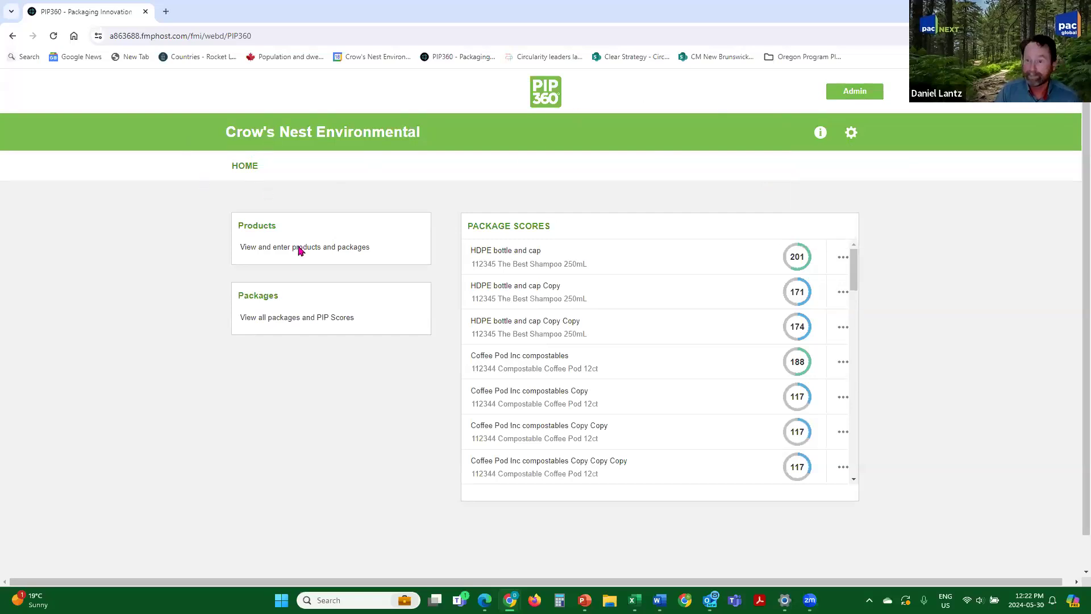
- Start a new product in the product list with SKU number 111112 and the name Folgers Coffee
left_click(421, 233)
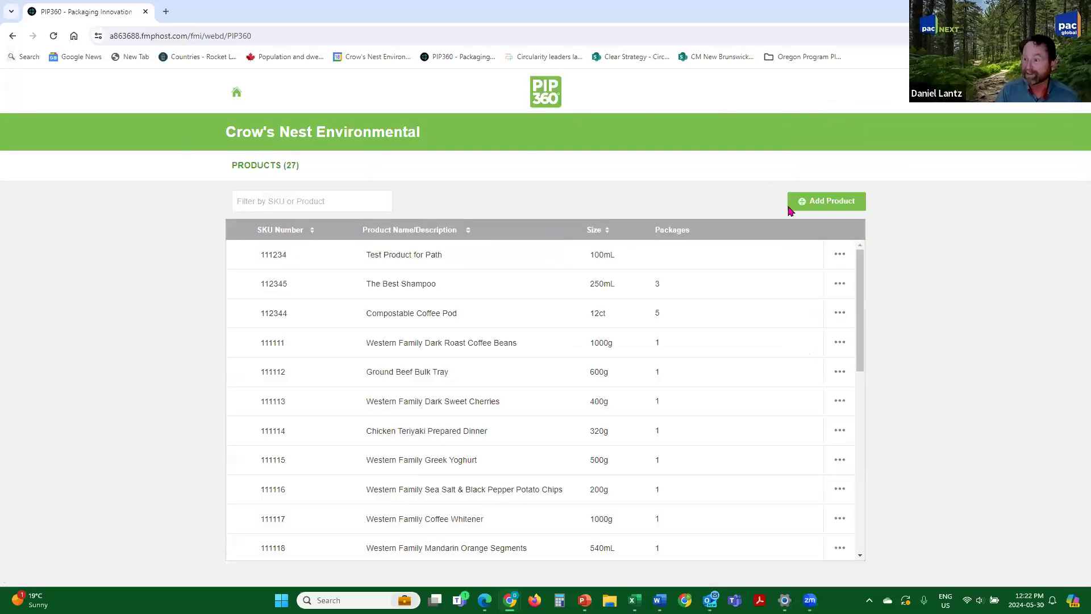
left_click(802, 206)
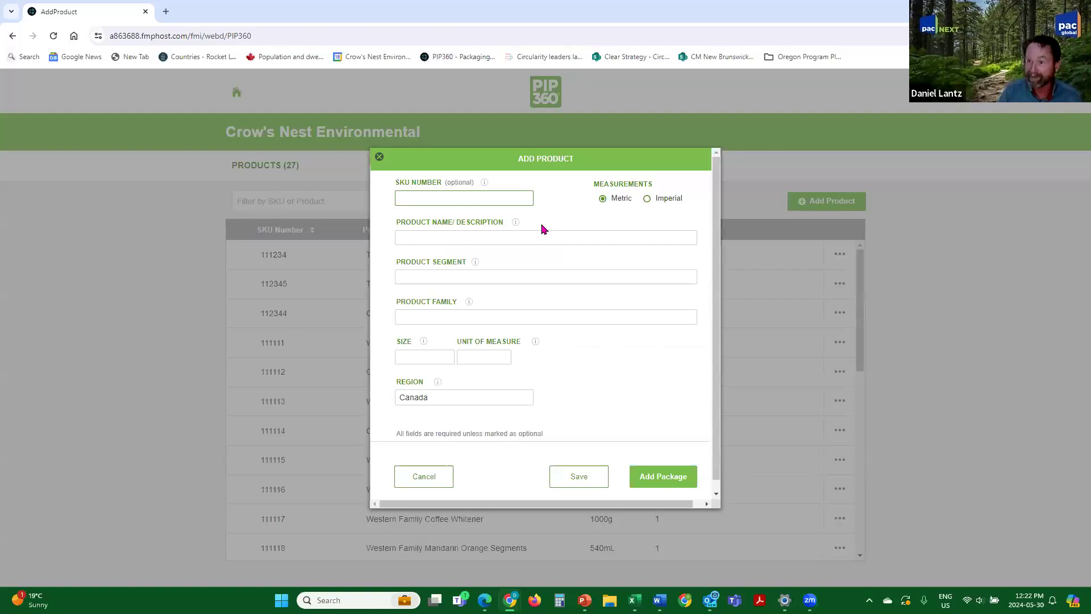
type("111112")
left_click(441, 238)
type("Fol")
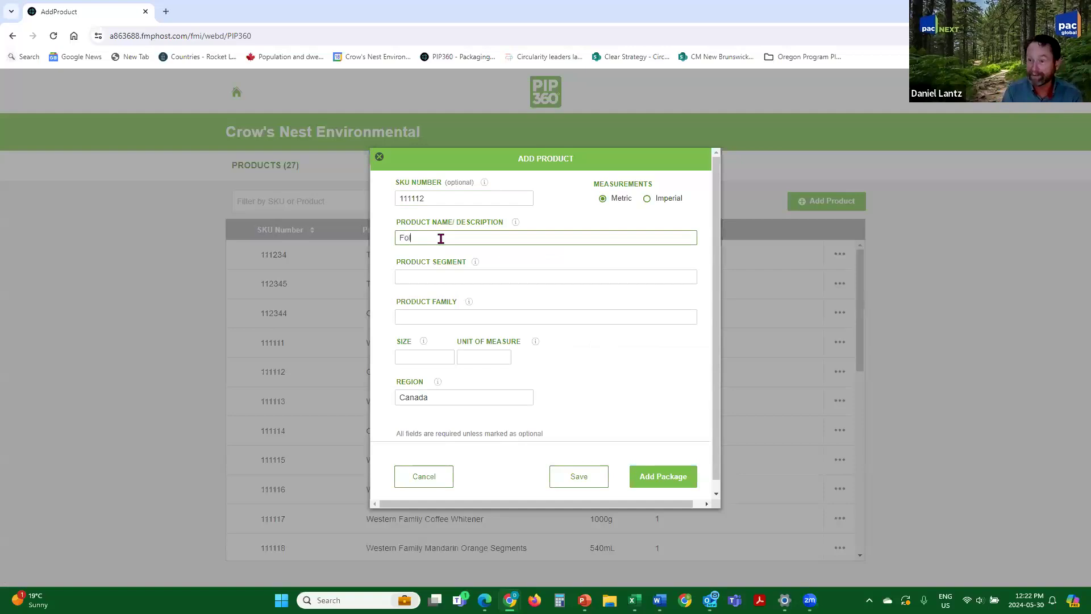
type("gers Coffee")
- Set the product segment to Coffee & Tea and the product family to Coffee
left_click(419, 279)
left_click(437, 400)
left_click(462, 318)
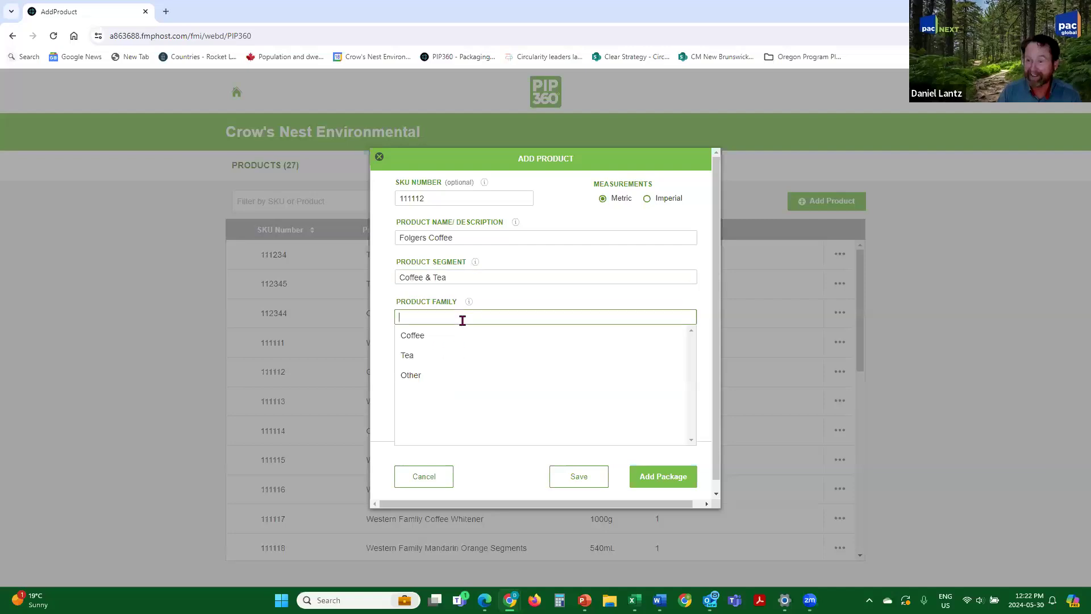
left_click(517, 337)
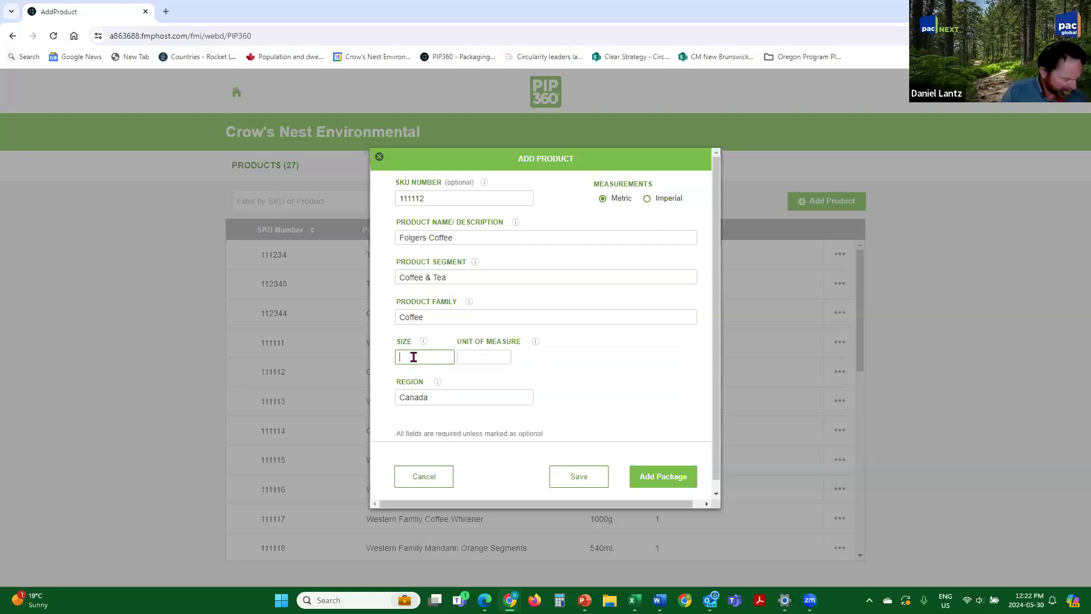
- Set the product size to 816 g, keep Canada as the region, and continue to adding a package
type("816")
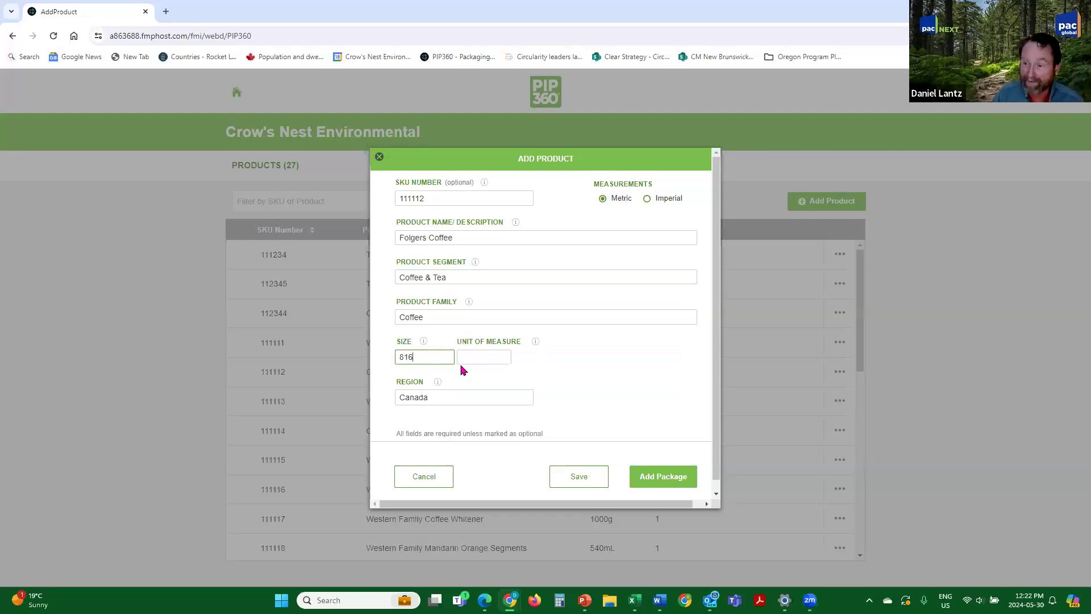
left_click(484, 356)
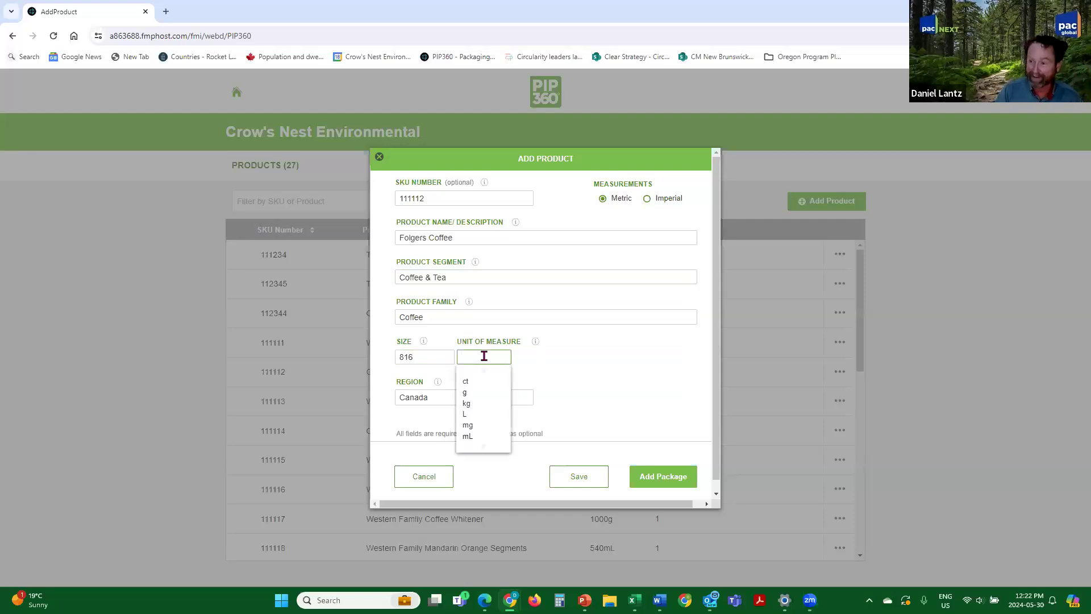
left_click(477, 392)
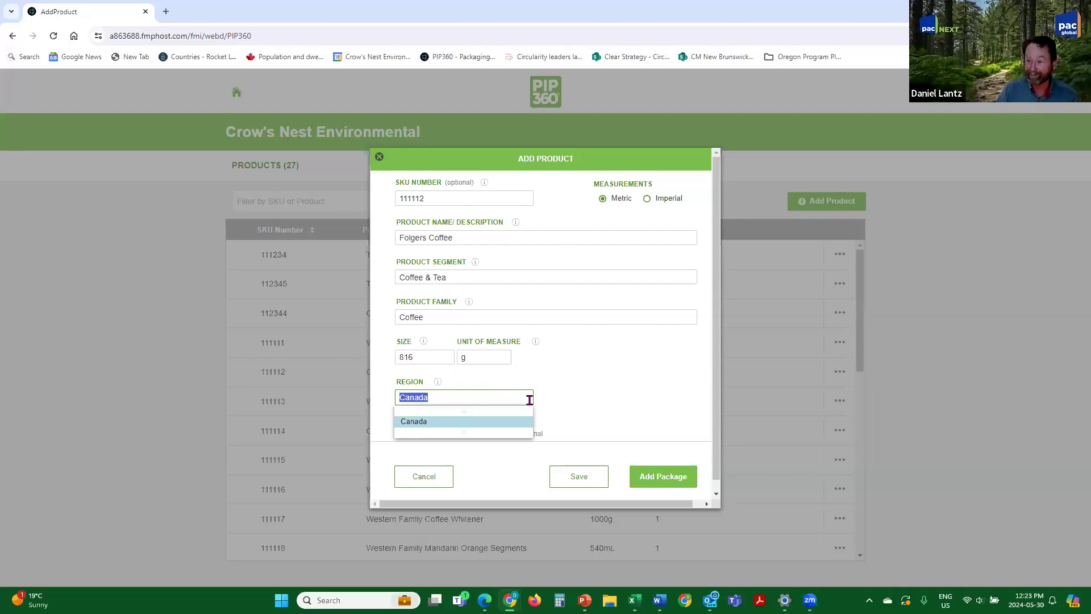
left_click(563, 390)
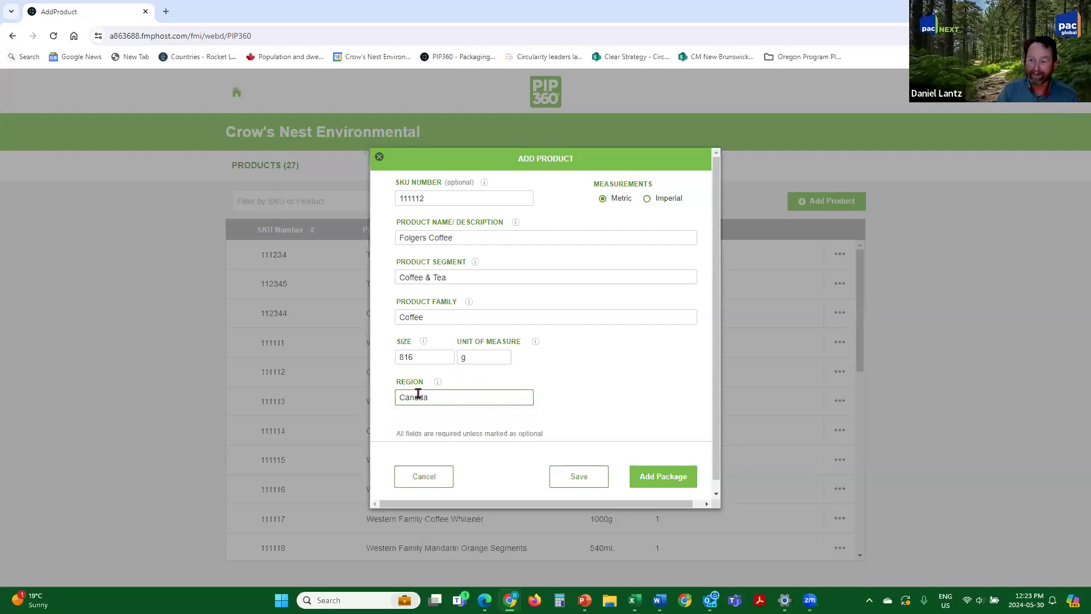
left_click(668, 479)
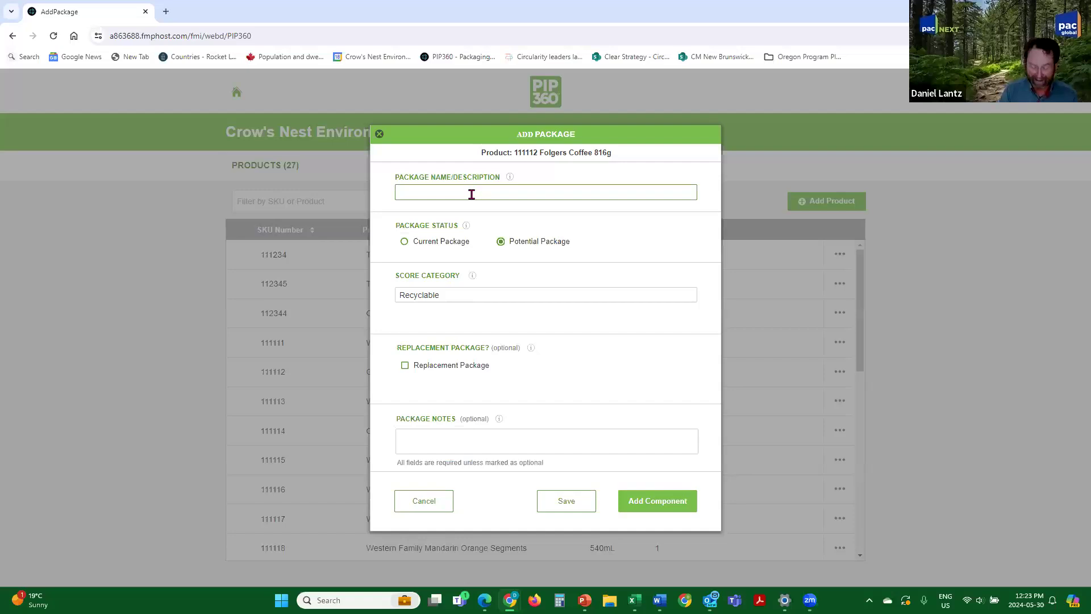
- Name the package HDPE Bottle - Red and set its status to Current Package
type("HDPE")
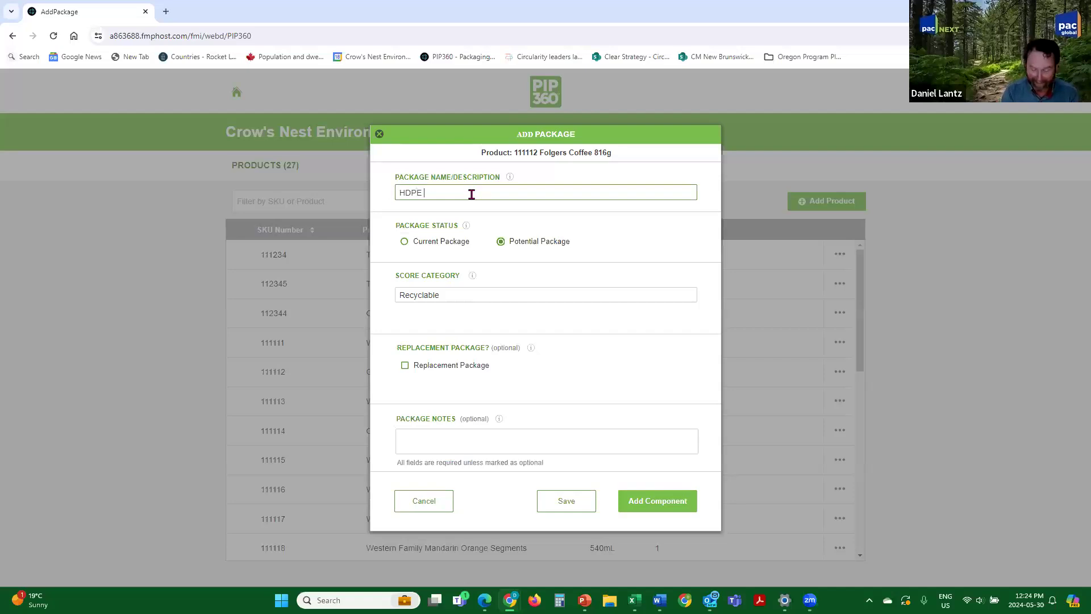
type("Bottle")
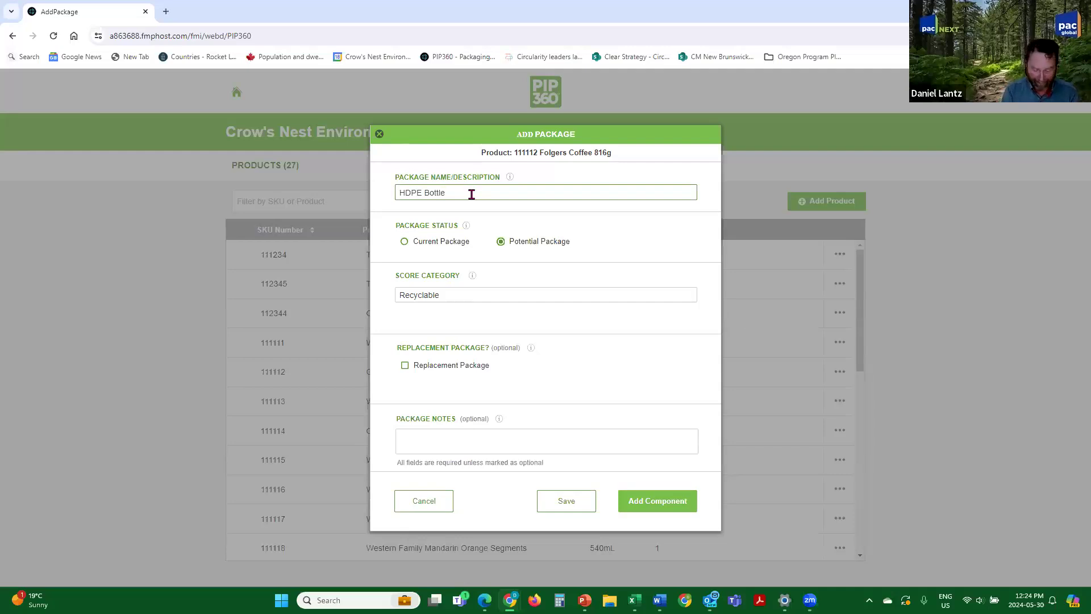
type(" - Red")
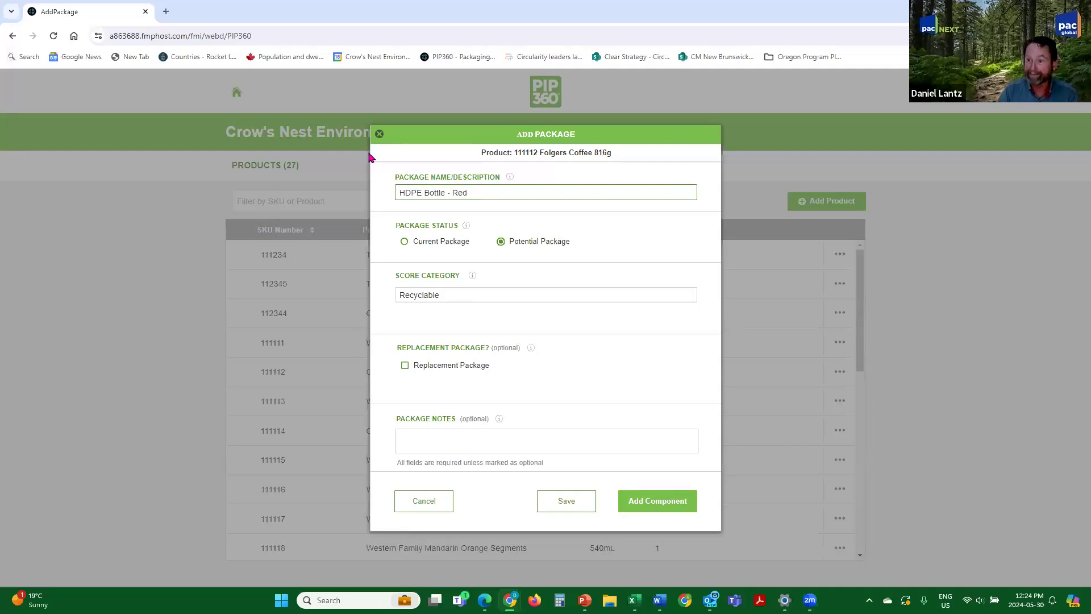
left_click(405, 242)
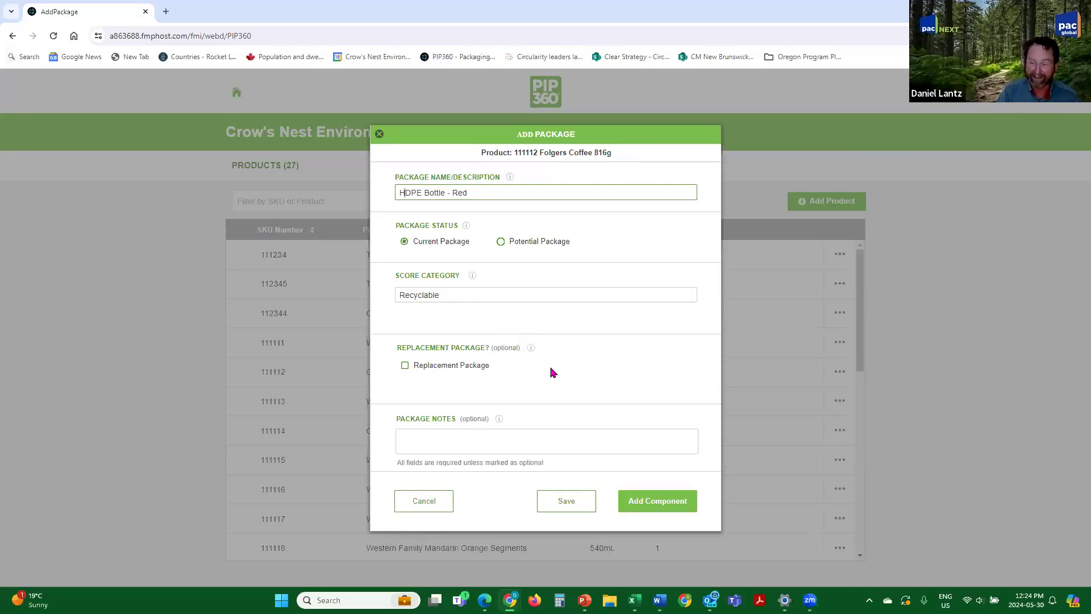
left_click(406, 365)
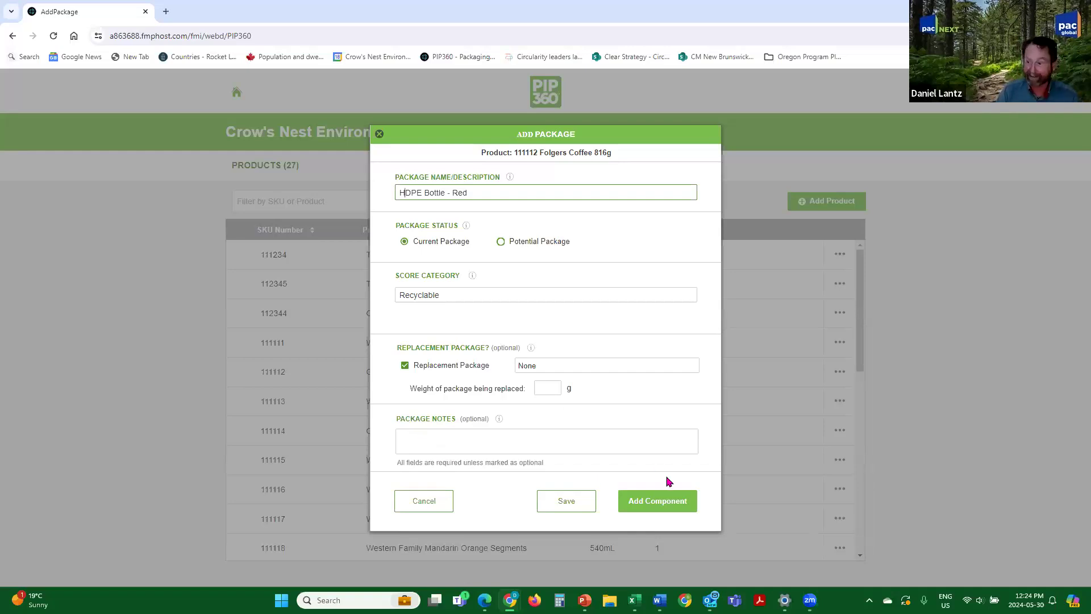
left_click(663, 504)
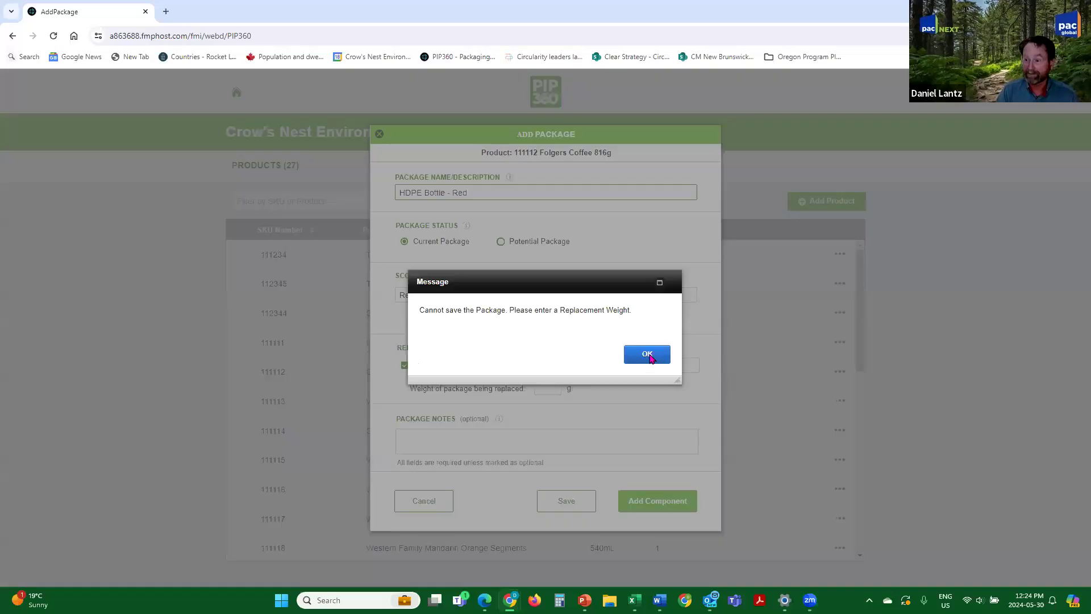
left_click(648, 357)
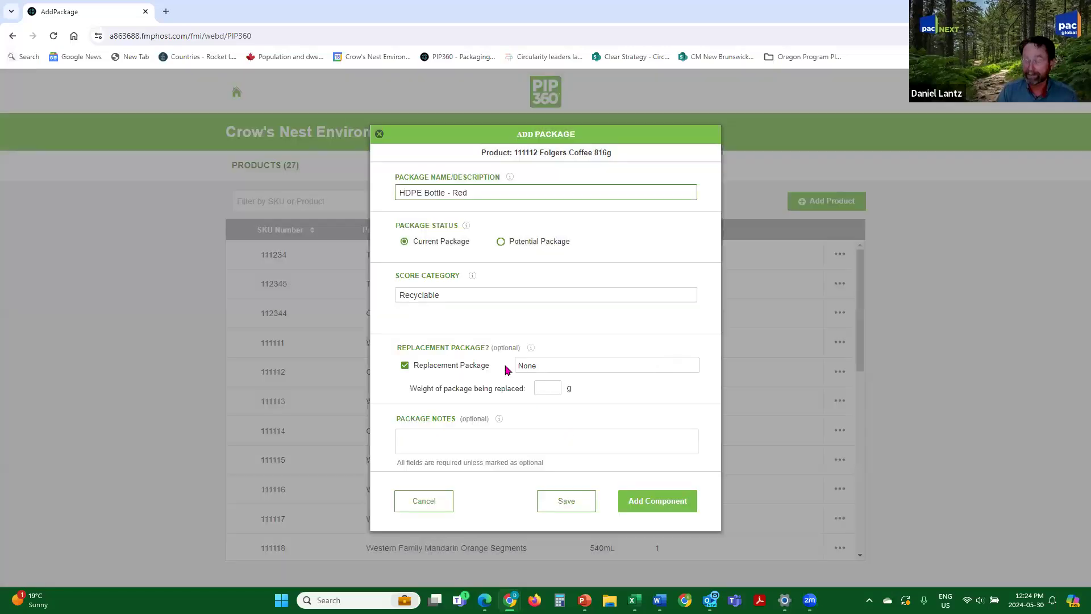
left_click(405, 365)
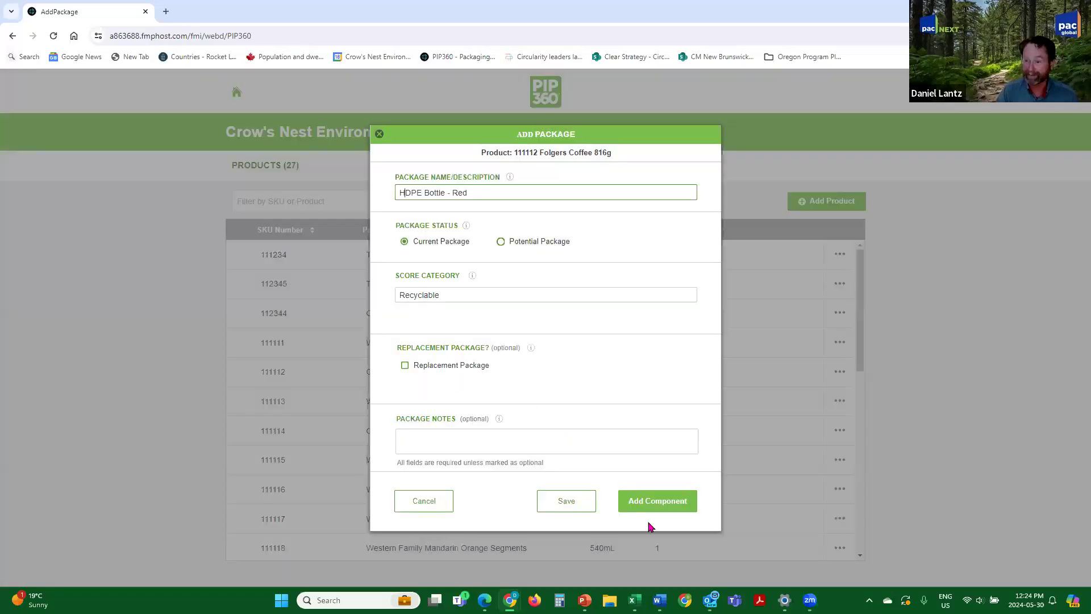
- Start a component for the package named Canister with the material category Plastic Packaging
left_click(650, 510)
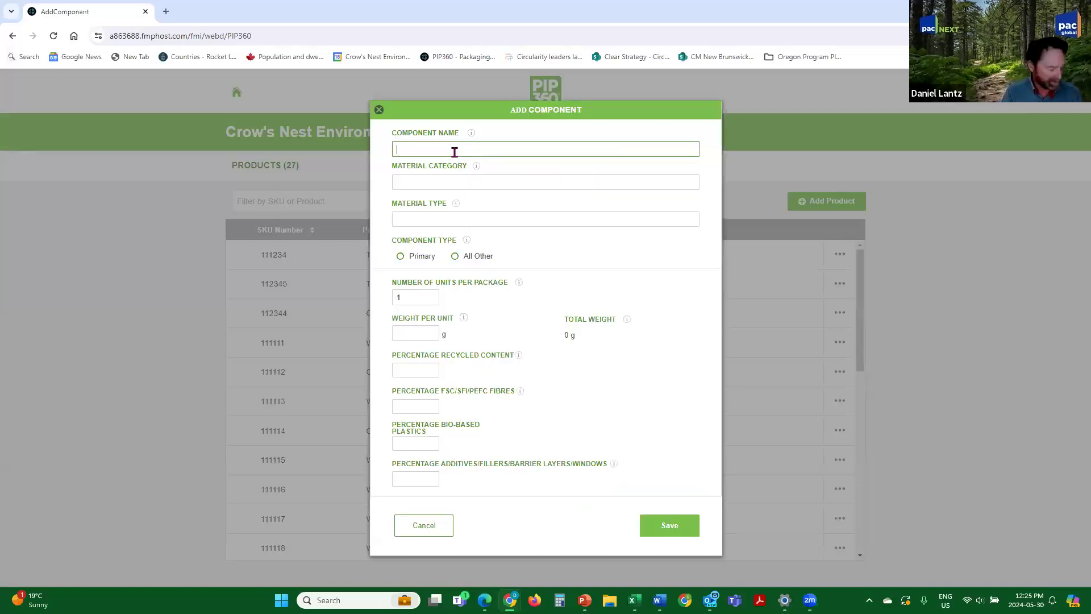
type("Can")
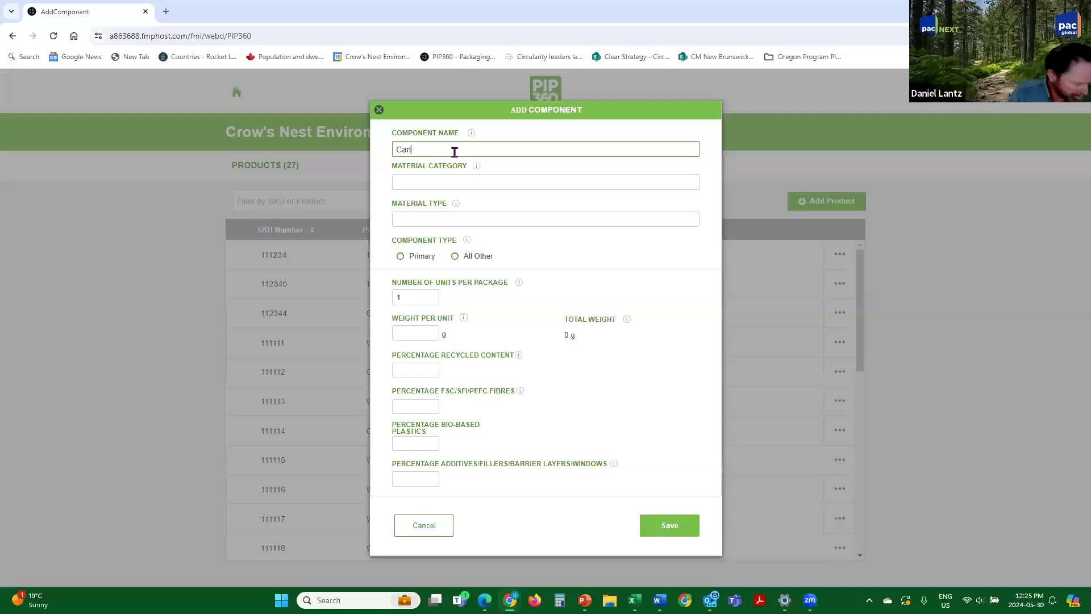
type("ister")
left_click(444, 179)
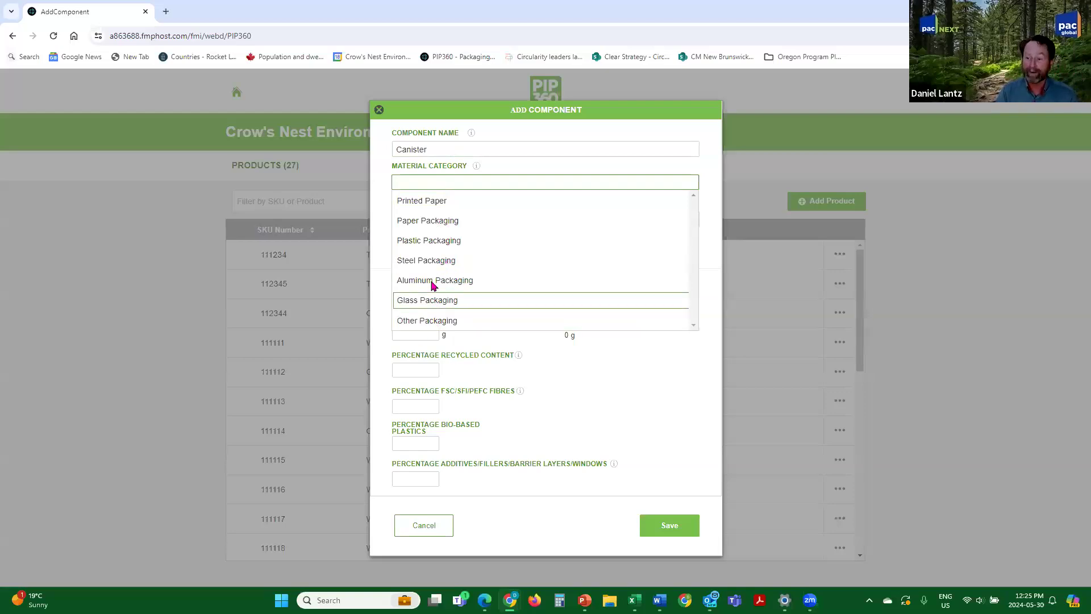
left_click(441, 241)
- Set the canister's material type to #2 - HDPE Bottles and Jugs - Coloured and its component type to Primary
left_click(637, 220)
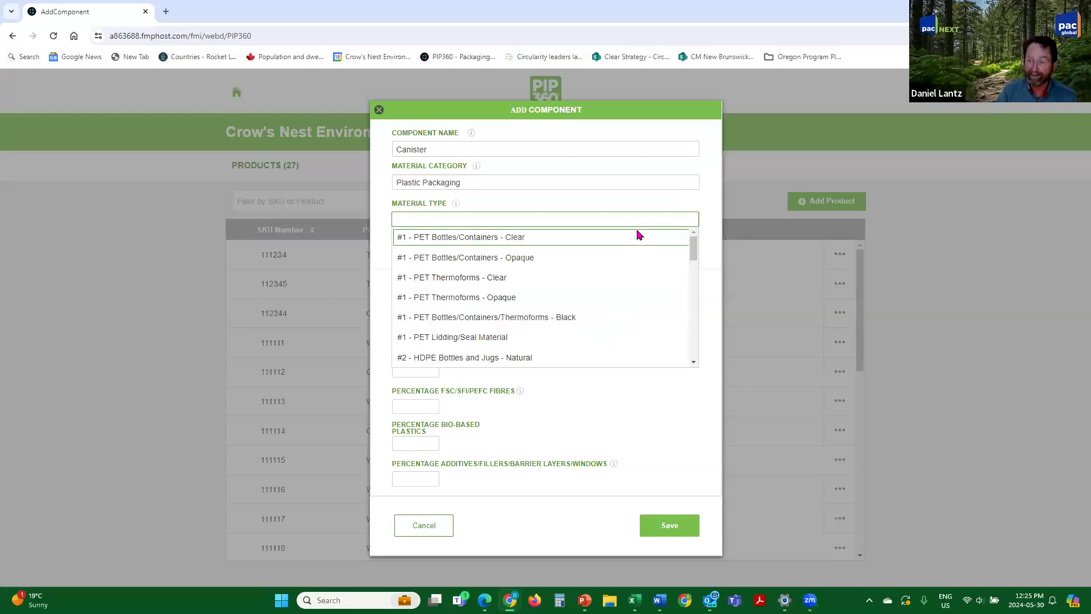
scroll(483, 279, "down", 1)
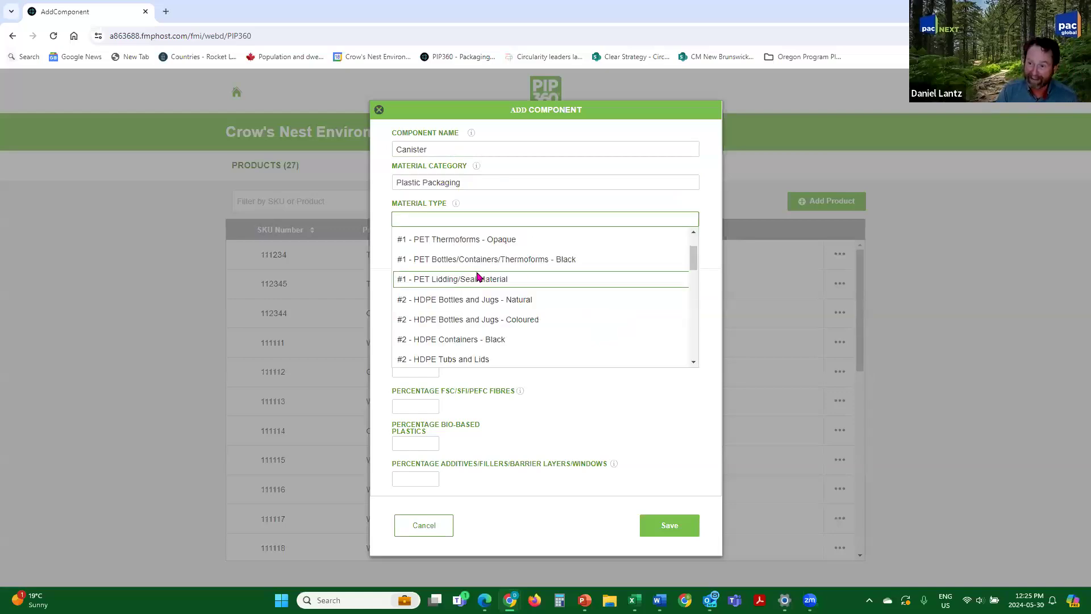
scroll(479, 285, "down", 1)
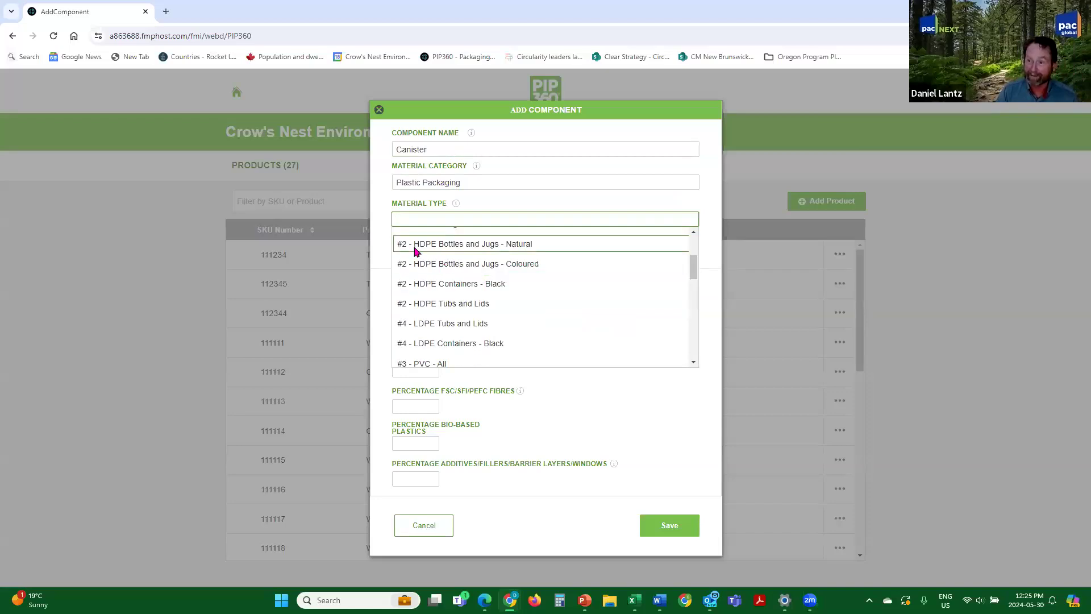
left_click(460, 269)
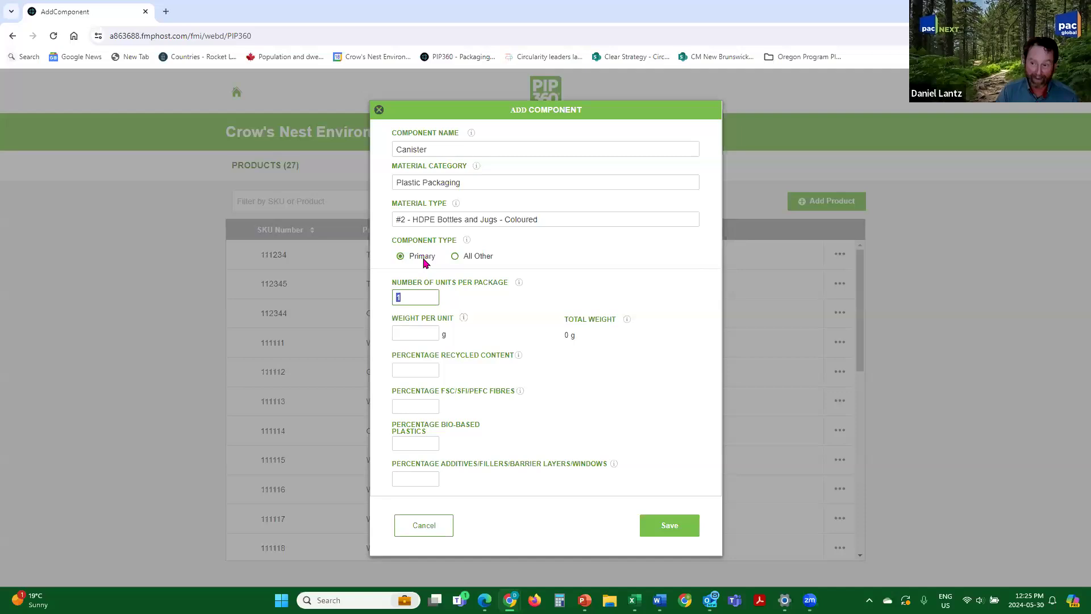
- Set the canister's weight per unit to 123 g and its recycled, certified fibre, bio-based and additives percentages to 0, and save the component
left_click(417, 333)
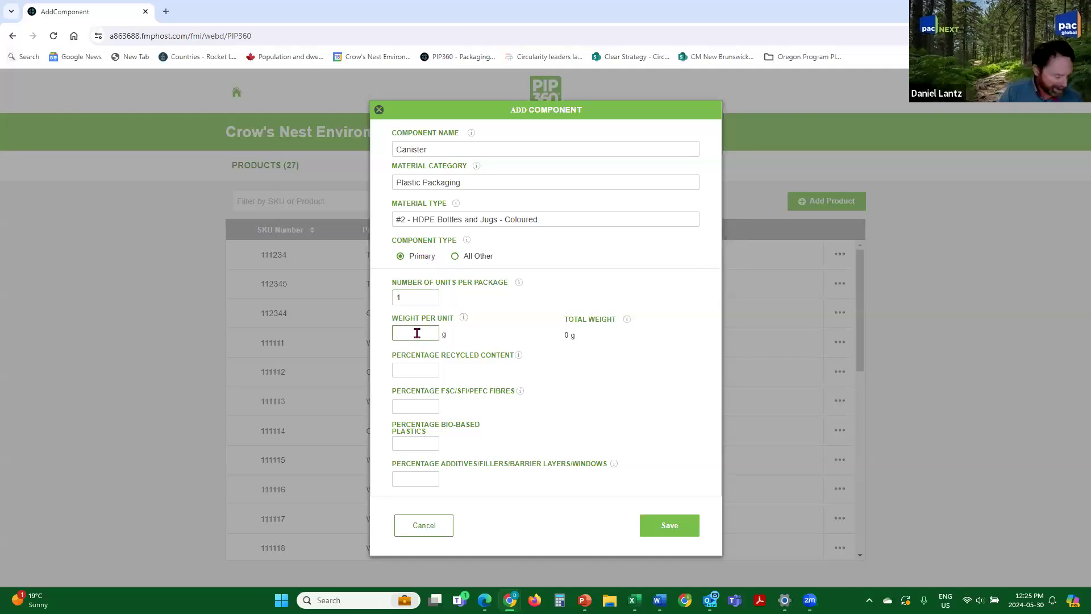
type("123")
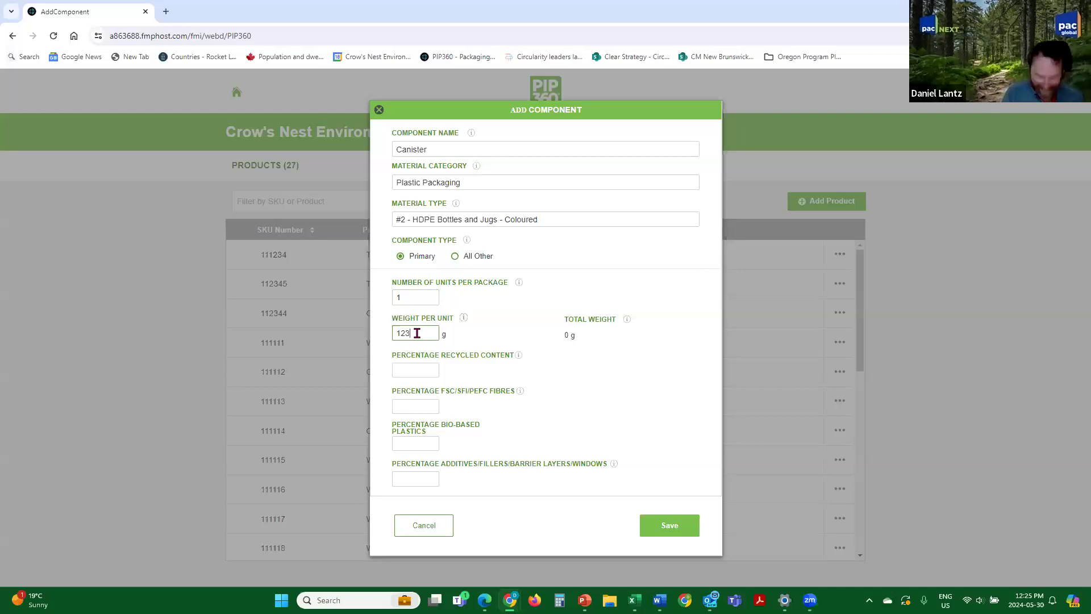
left_click(413, 369)
type("0")
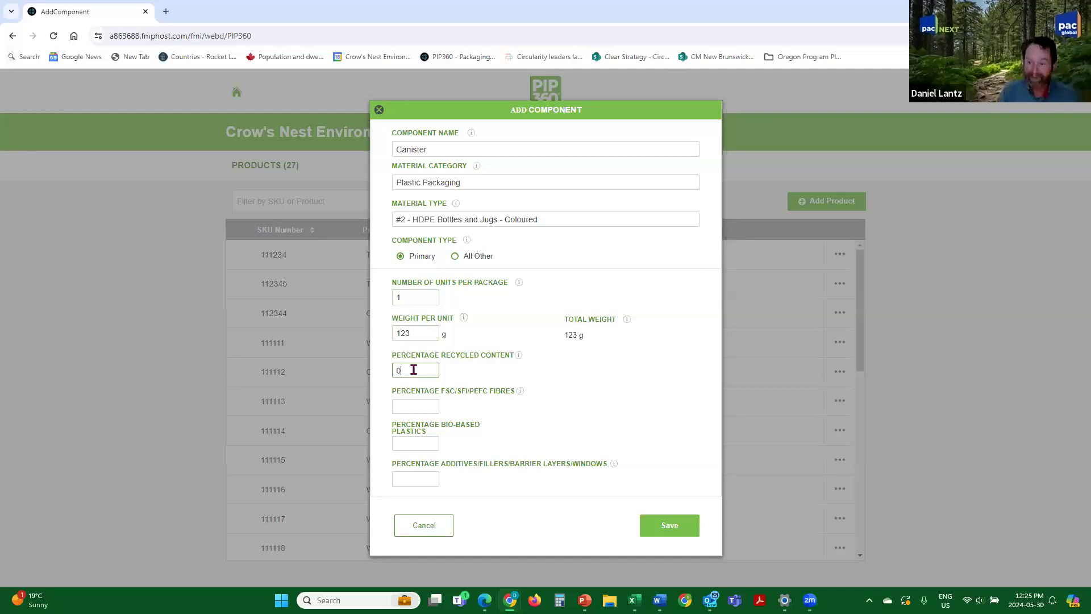
left_click(416, 407)
type("0")
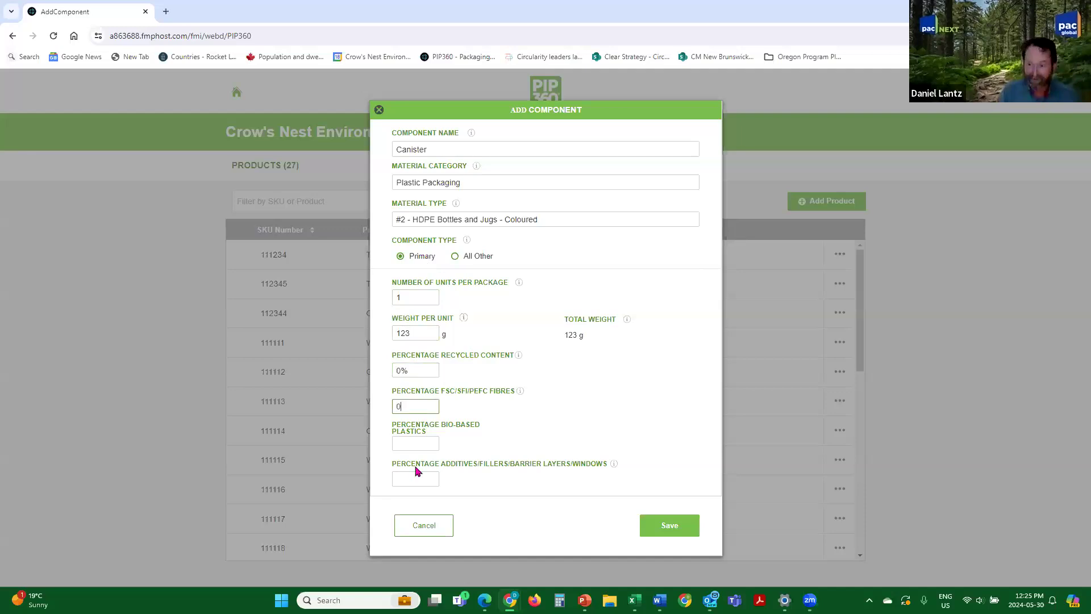
left_click(422, 449)
type("0")
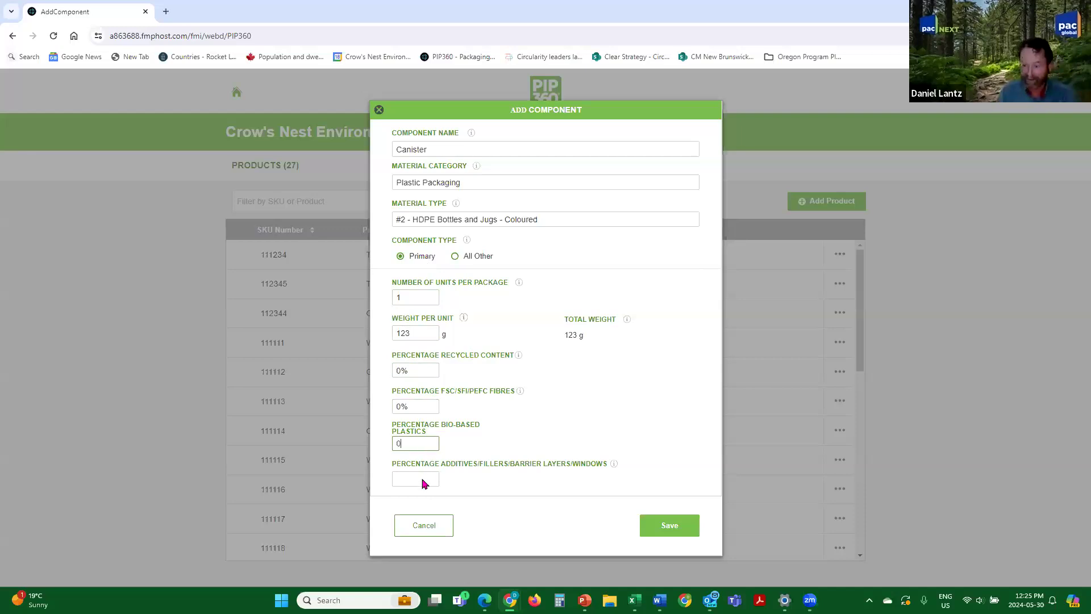
left_click(421, 481)
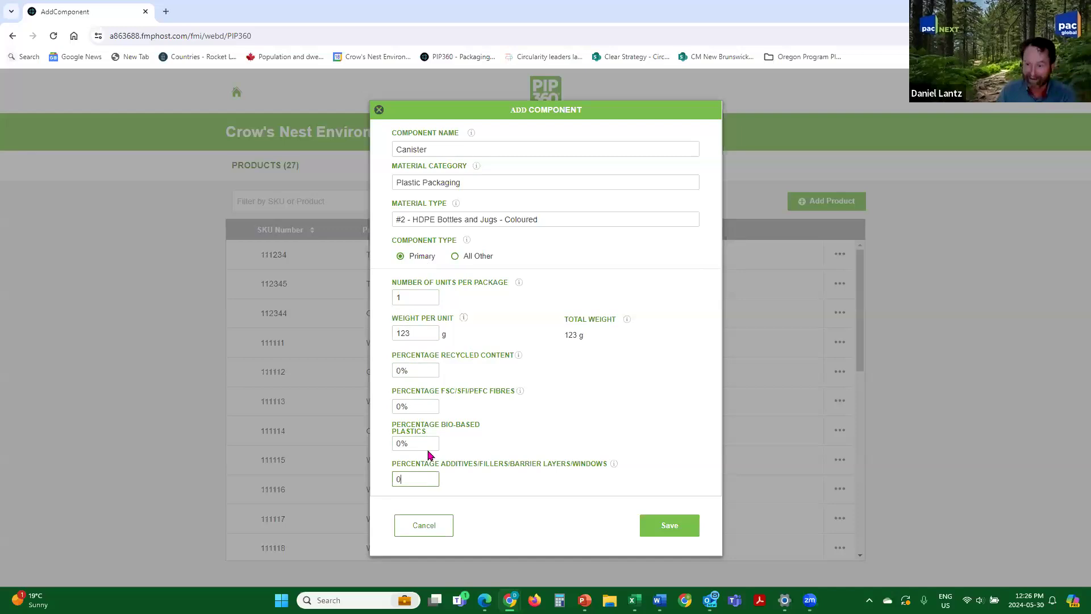
left_click(670, 528)
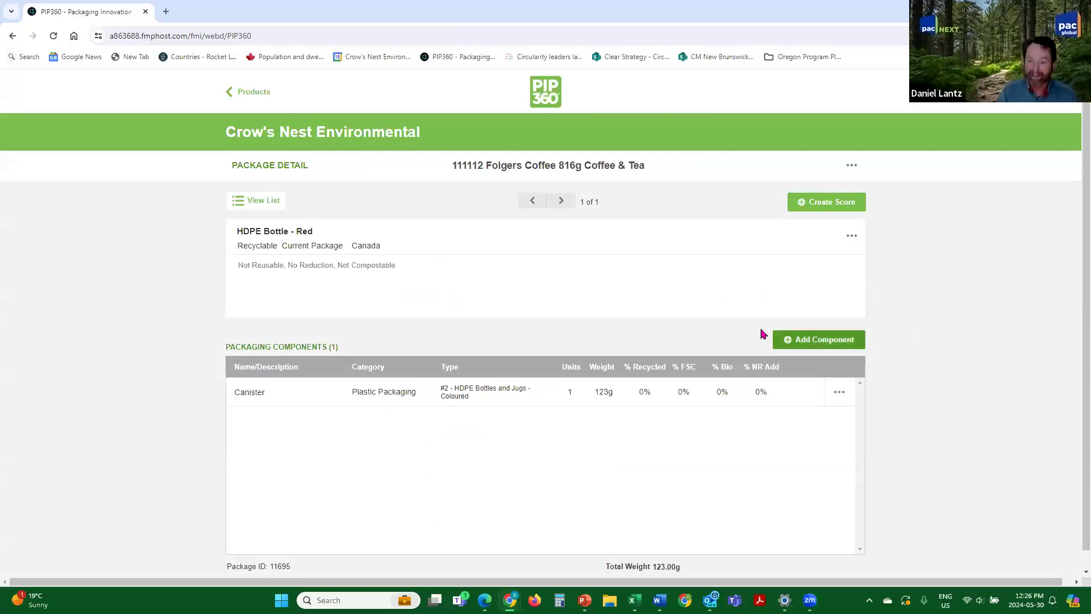
- Start a component named Lidding with the material category Plastic Packaging and the material type Multi-material, Multi-laminated Pouches
left_click(819, 343)
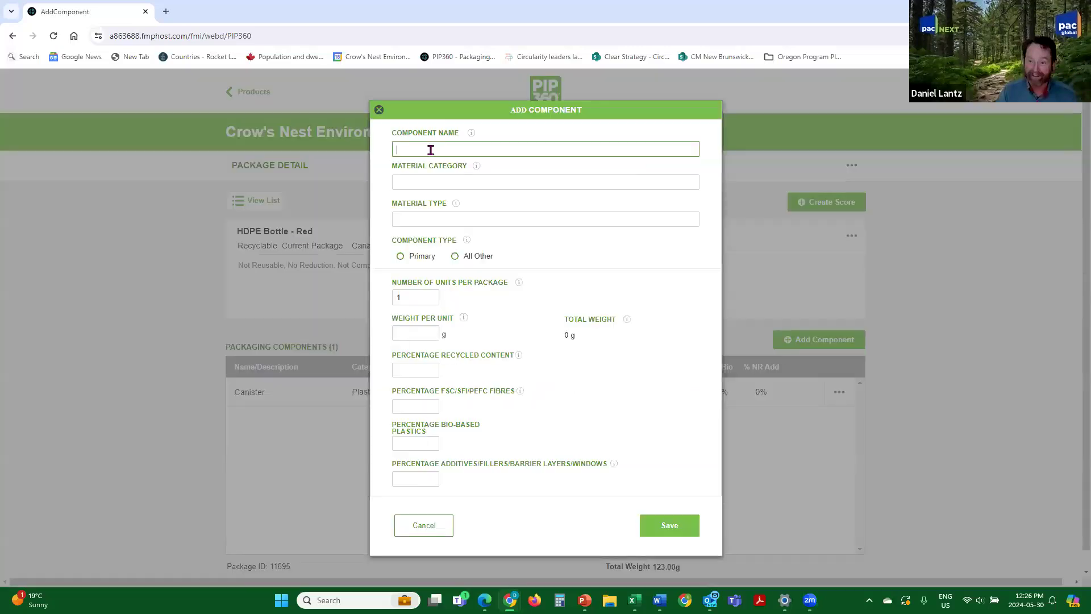
left_click(430, 149)
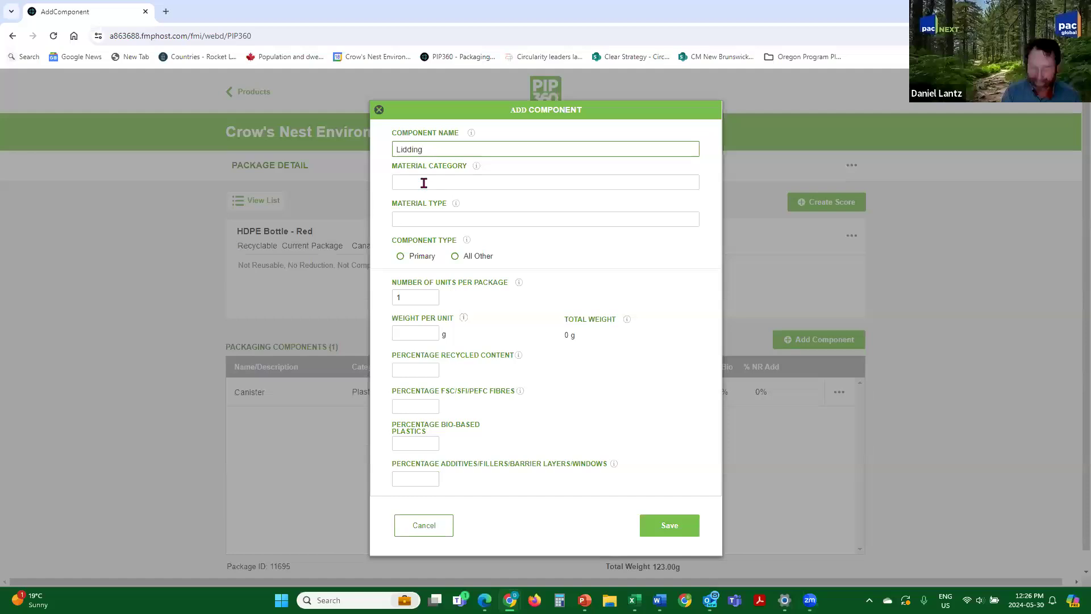
key("Tab")
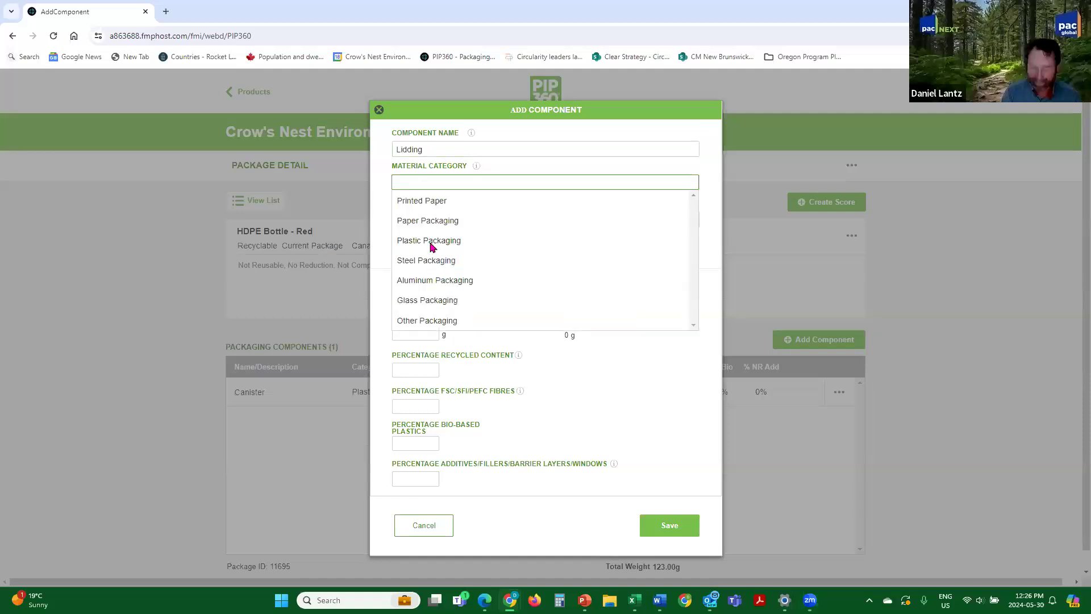
key("Up")
key("Tab")
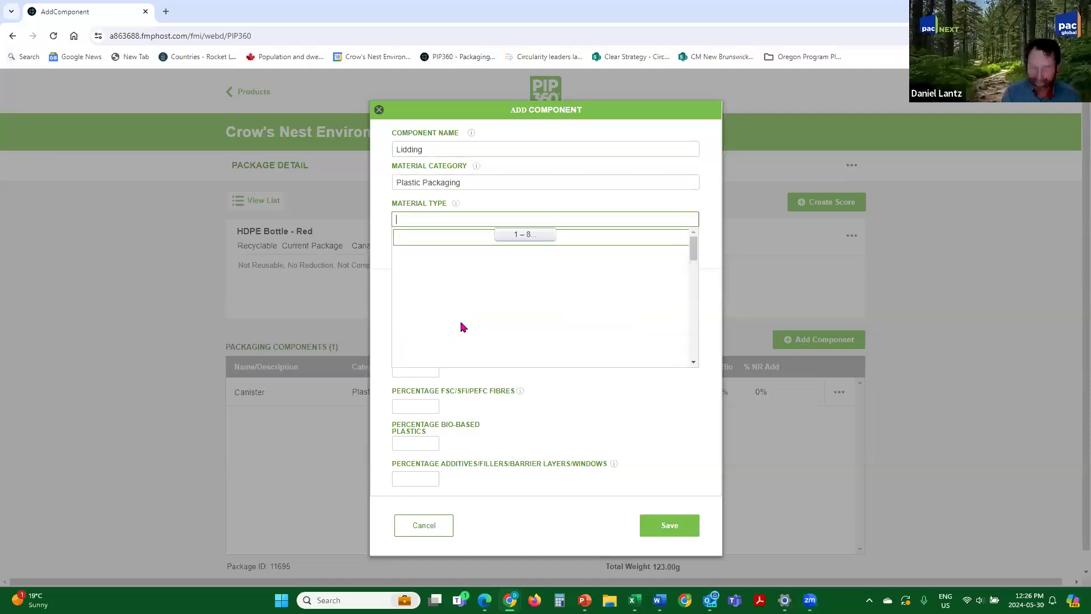
scroll(469, 277, "down", 6)
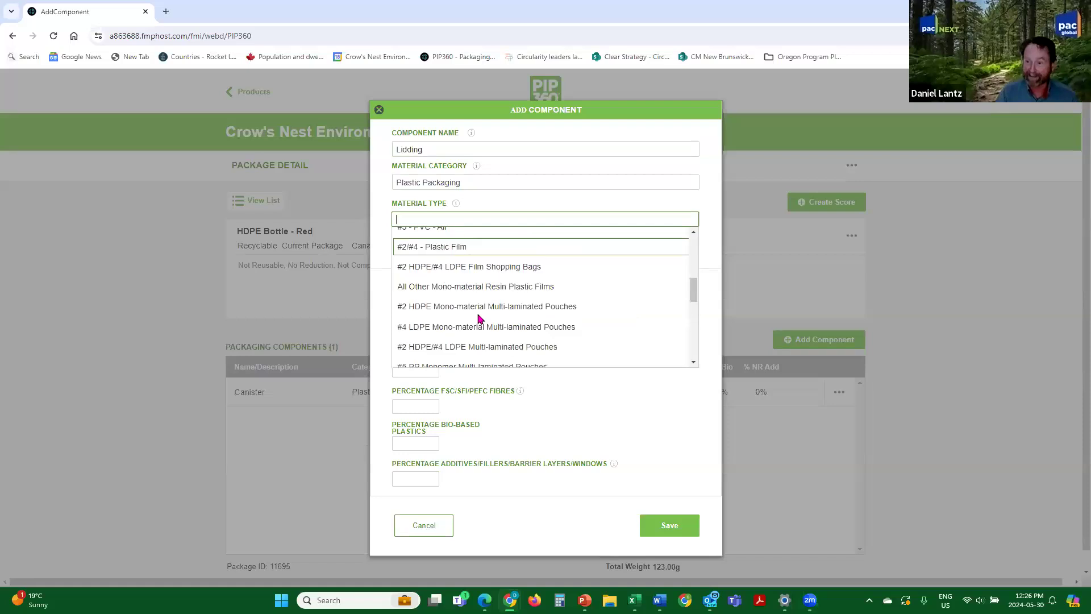
scroll(500, 301, "down", 1)
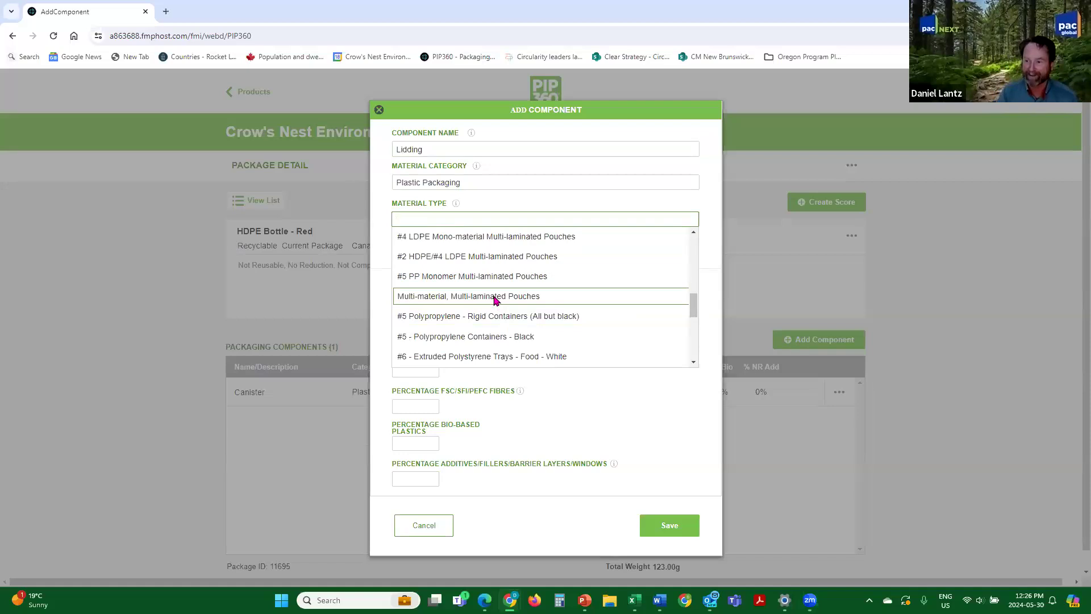
left_click(547, 301)
- Set the lidding's component type to All Other, its weight per unit to 2.5 g and its four percentages to 0, and save it
left_click(412, 334)
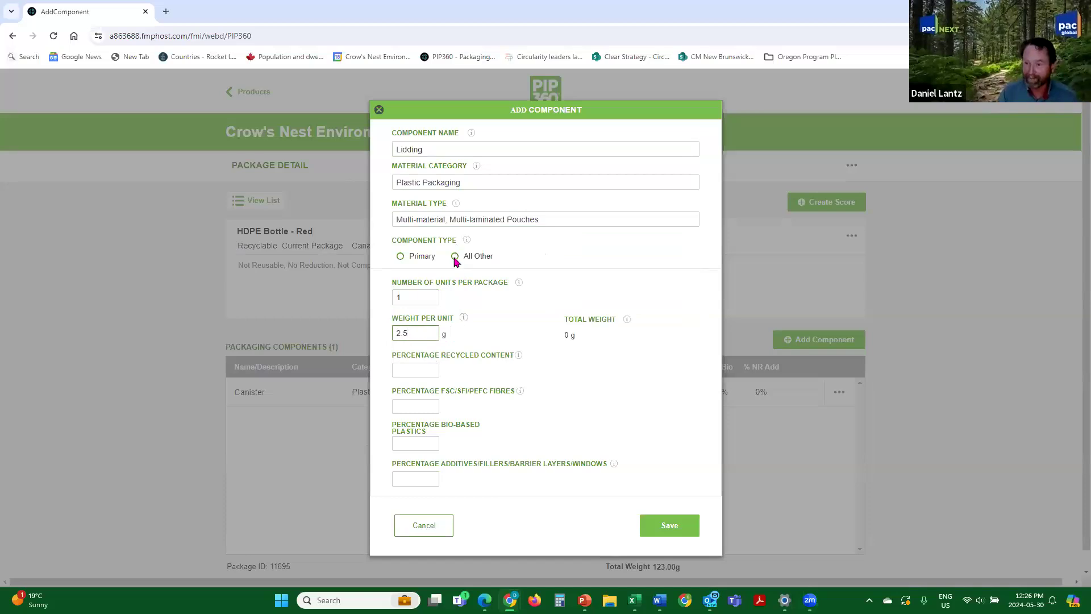
left_click(416, 368)
type("0")
left_click(425, 408)
type("0")
key("Tab")
type("0")
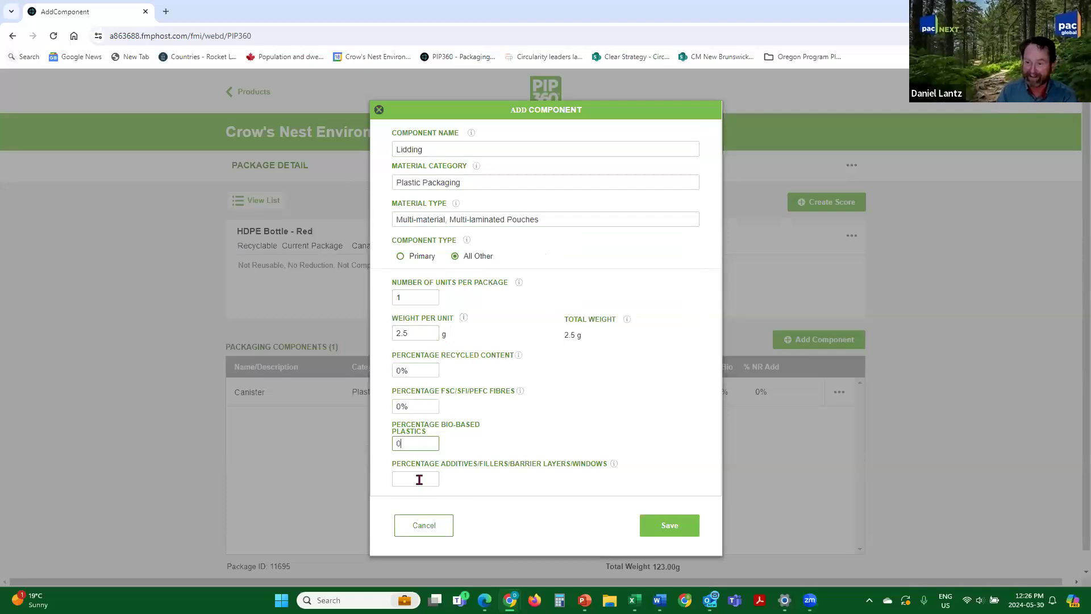
left_click(429, 480)
type("0")
left_click(675, 519)
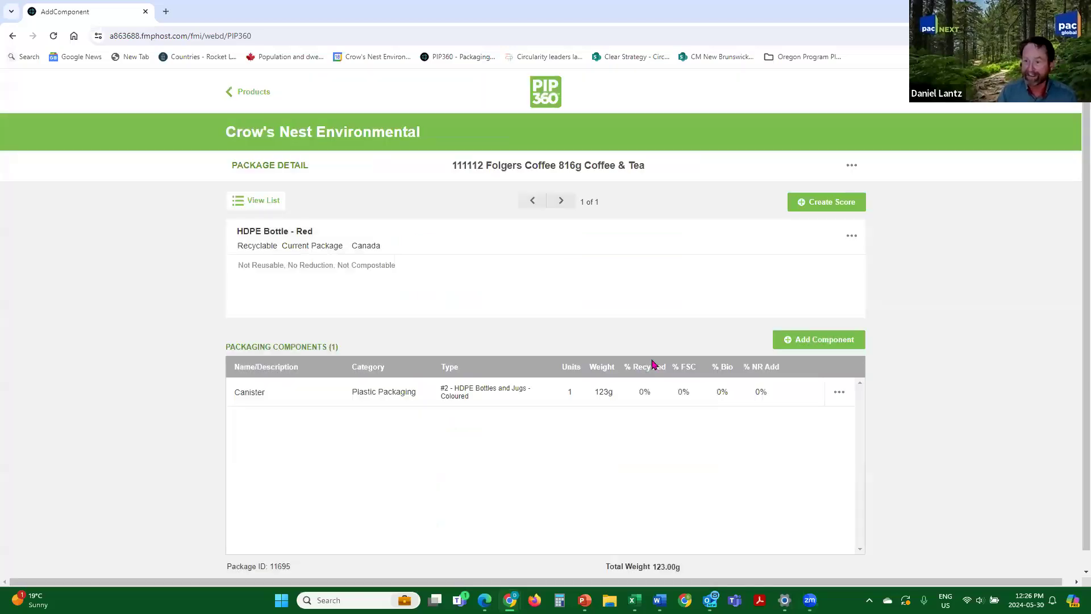
- Start another component for the package named Cap with the material category Plastic Packaging
left_click(787, 340)
left_click(438, 150)
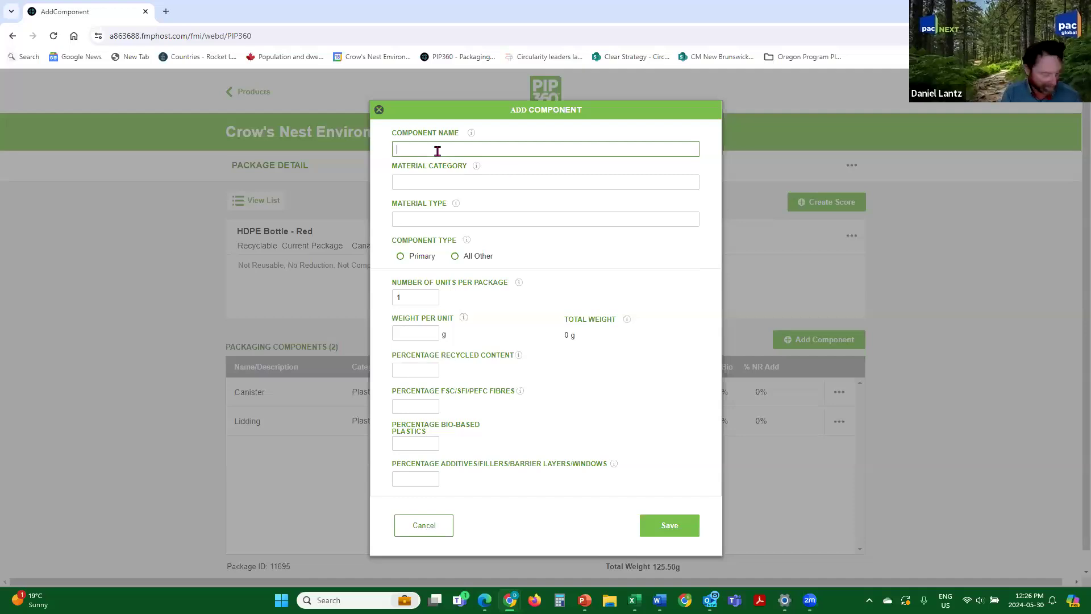
type("CAp")
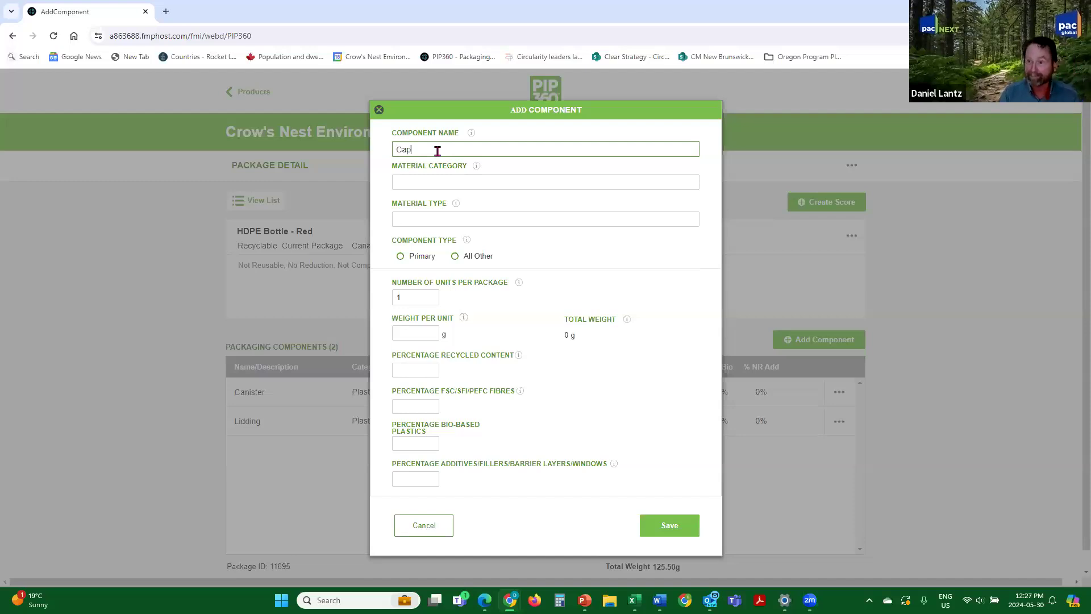
left_click(432, 181)
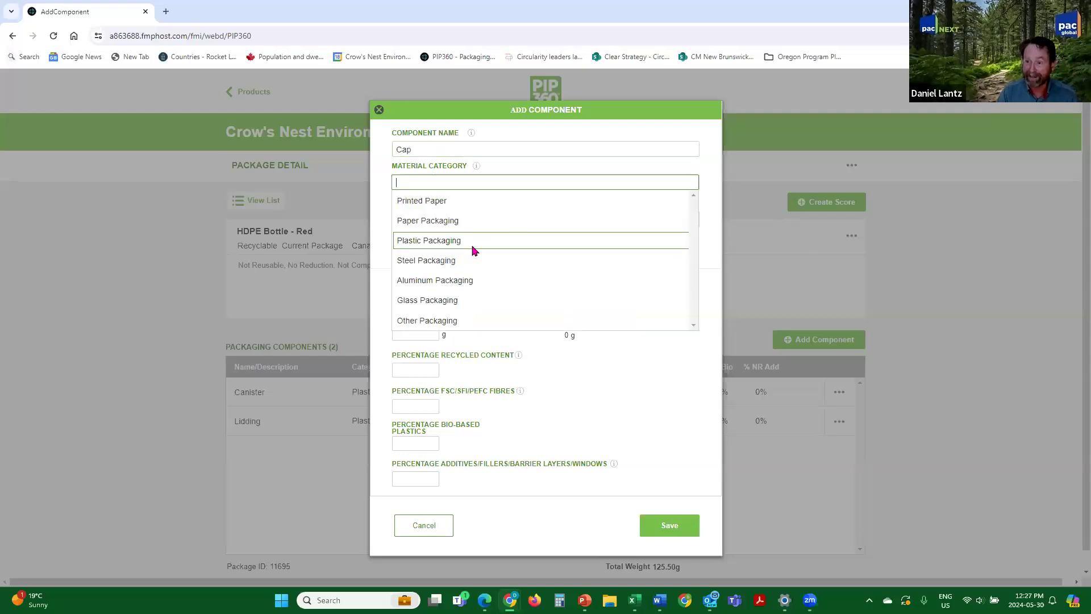
left_click(427, 241)
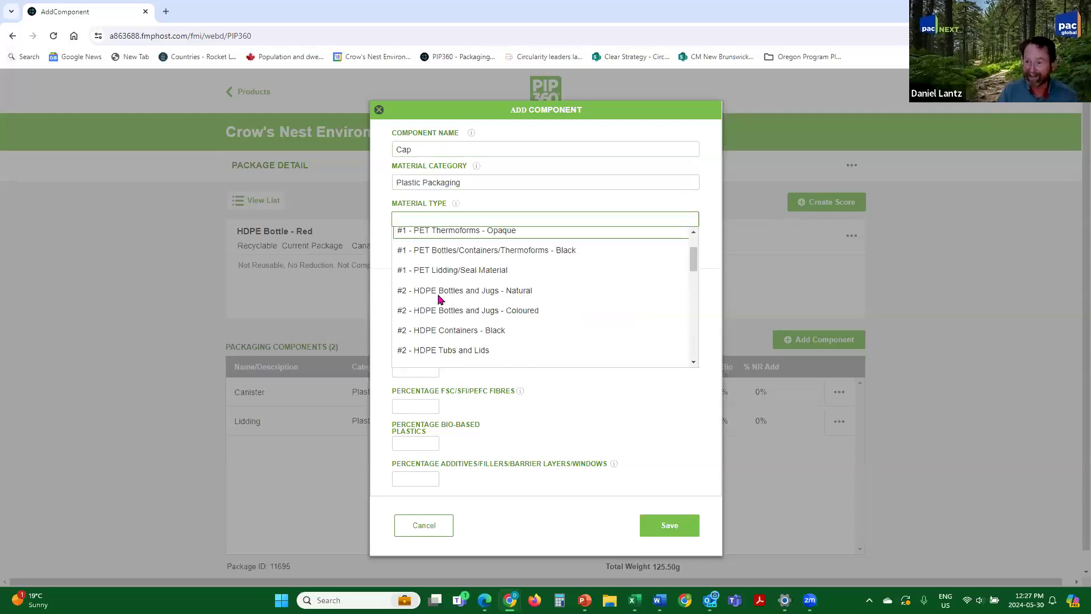
- Set the cap's material type to #5 - Polypropylene Containers - Black and its component type to All Other
scroll(444, 296, "down", 1)
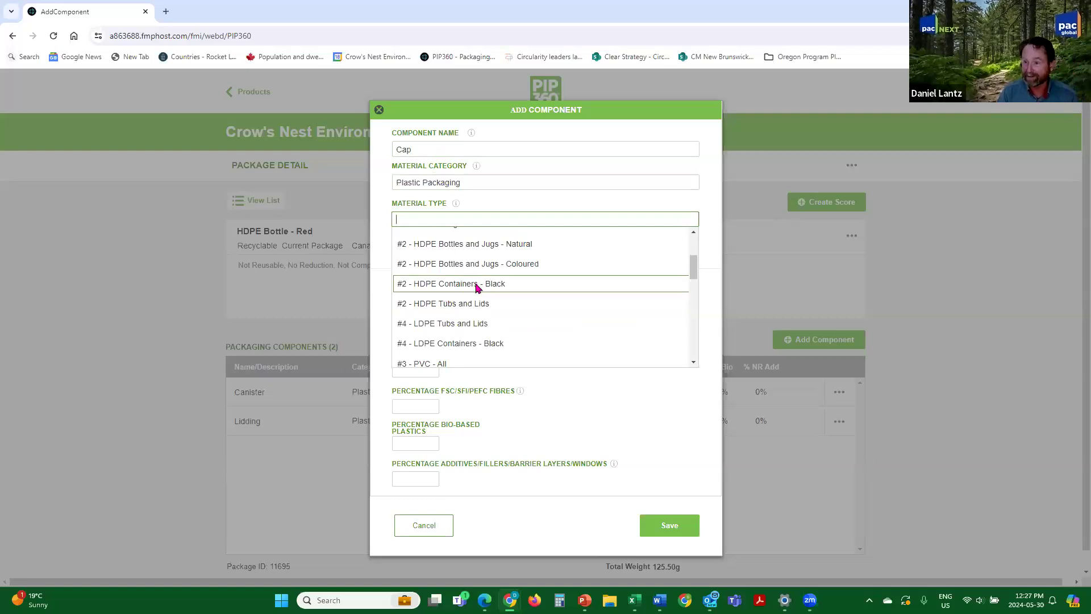
scroll(476, 287, "up", 3)
scroll(463, 291, "down", 4)
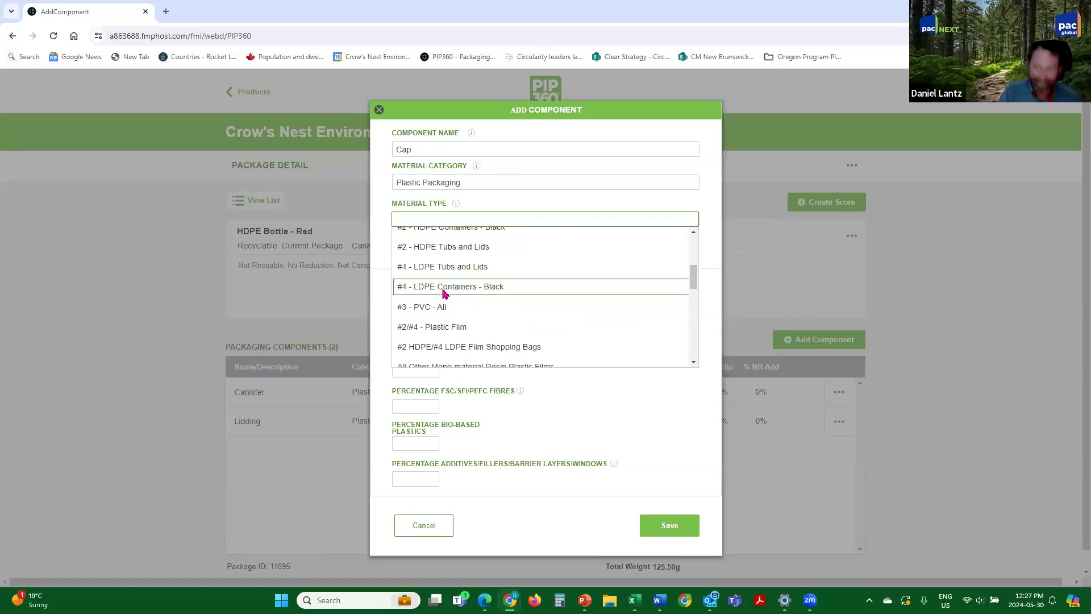
scroll(461, 284, "down", 3)
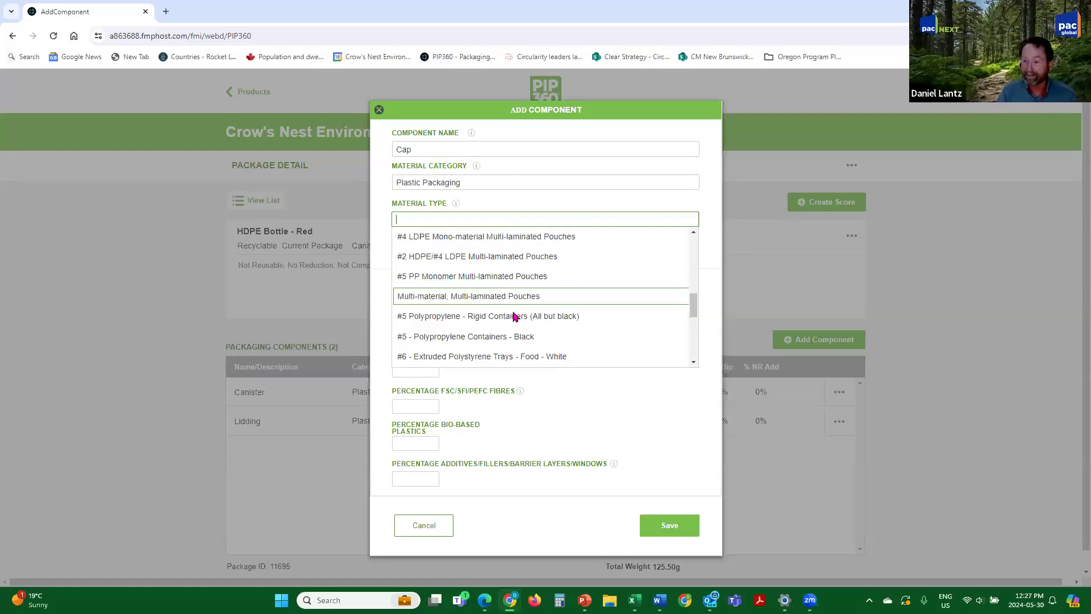
scroll(498, 315, "down", 1)
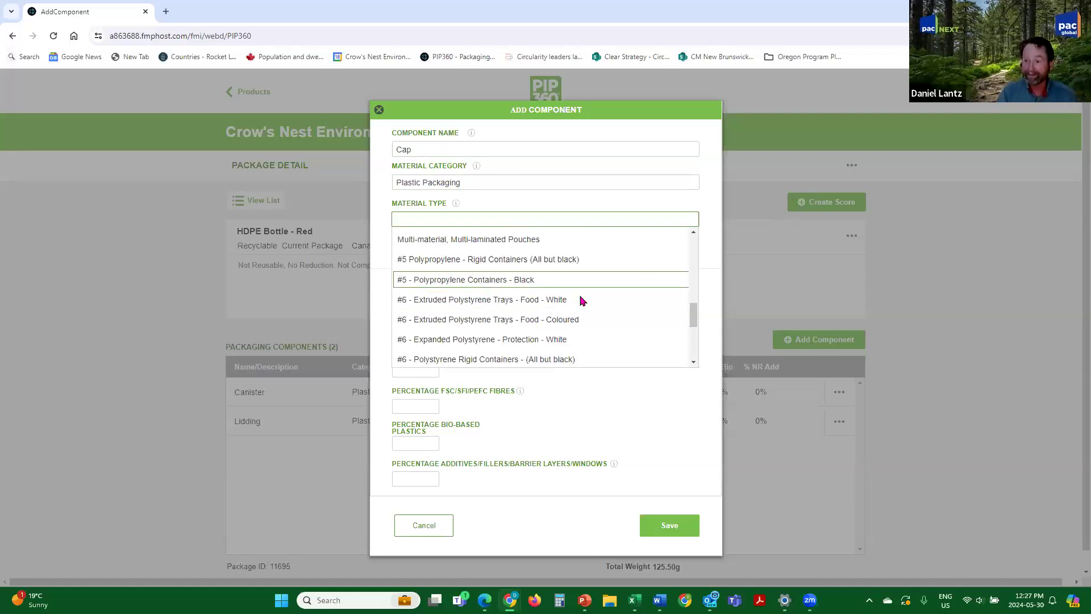
left_click(450, 279)
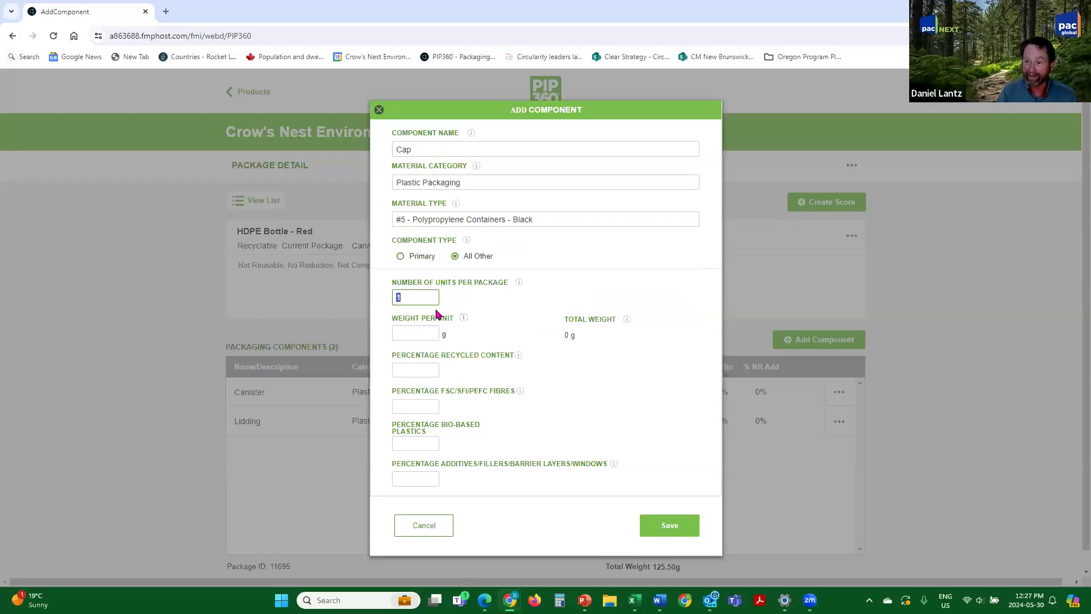
- Set the cap's weight per unit to 21.5 g and its recycled, certified fibre, bio-based and additives percentages to 0, and save the component
left_click(408, 334)
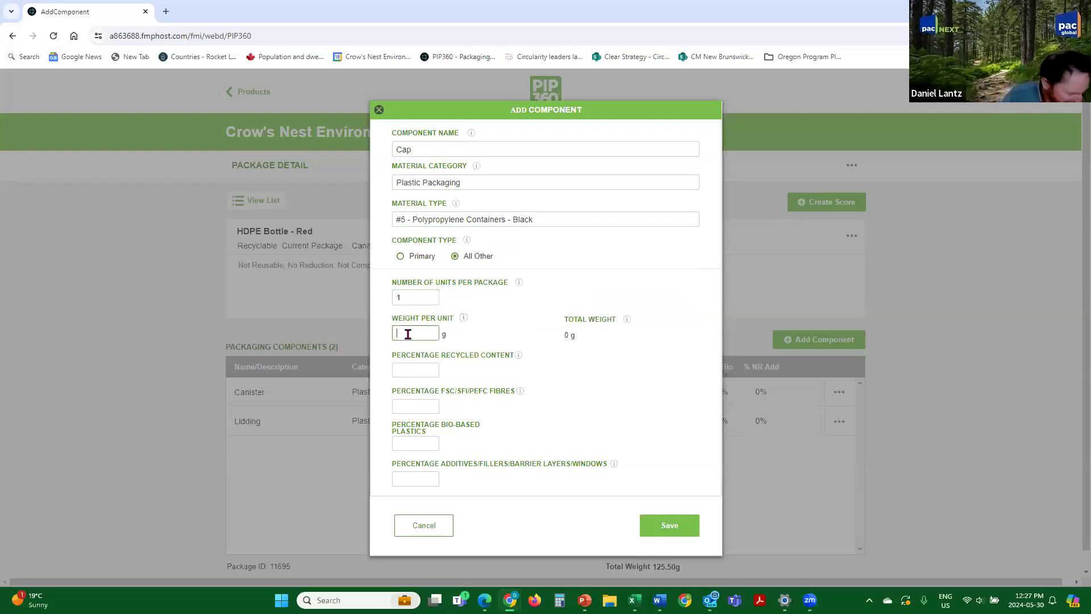
type("21.5")
left_click(413, 375)
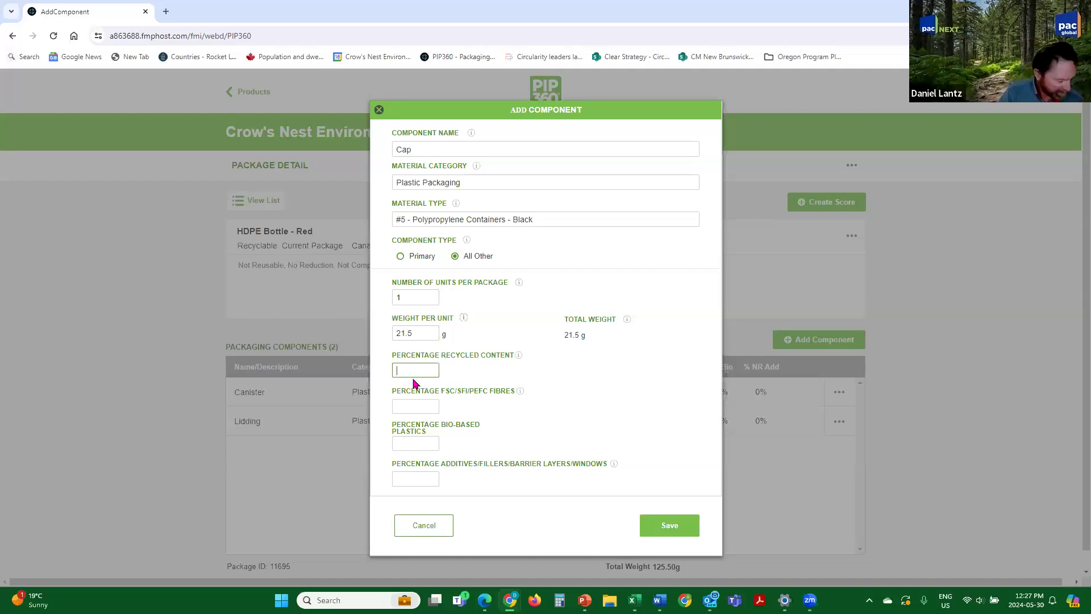
type("0")
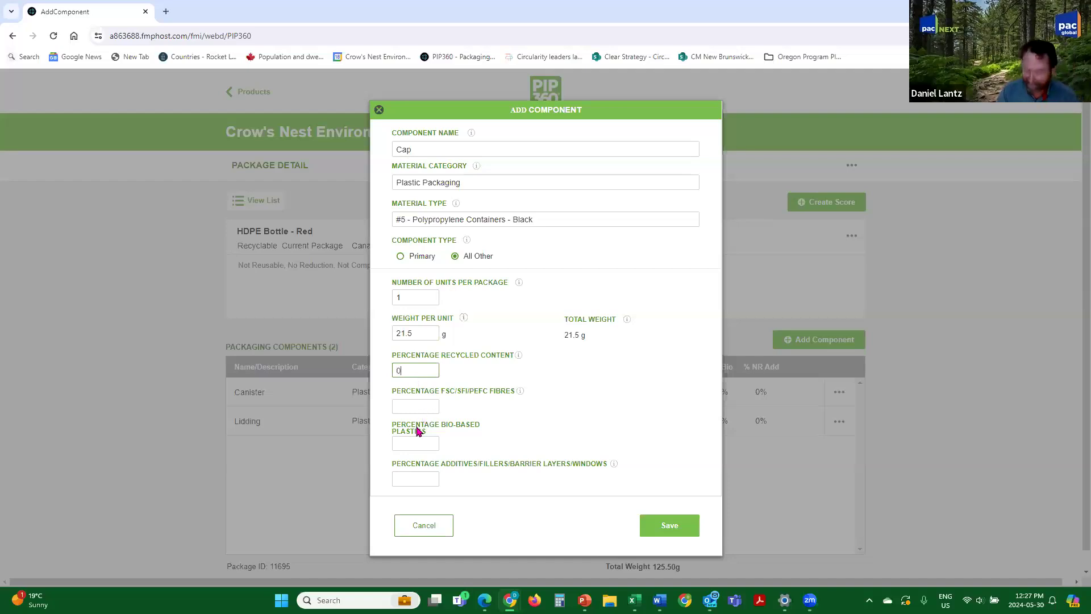
left_click(416, 404)
type("0")
left_click(412, 448)
type("0")
left_click(416, 479)
type("0")
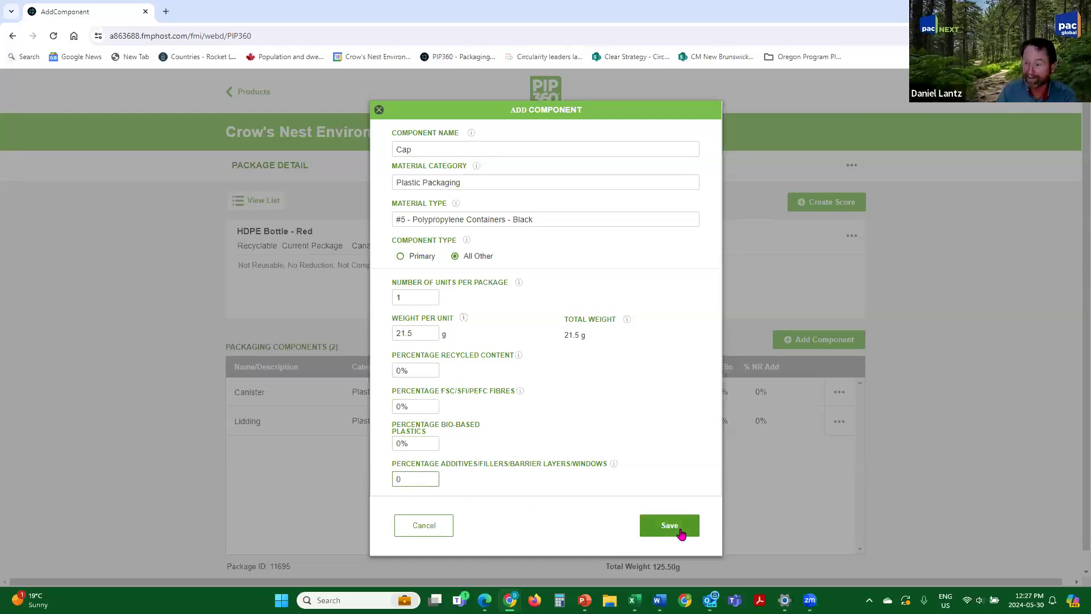
left_click(681, 533)
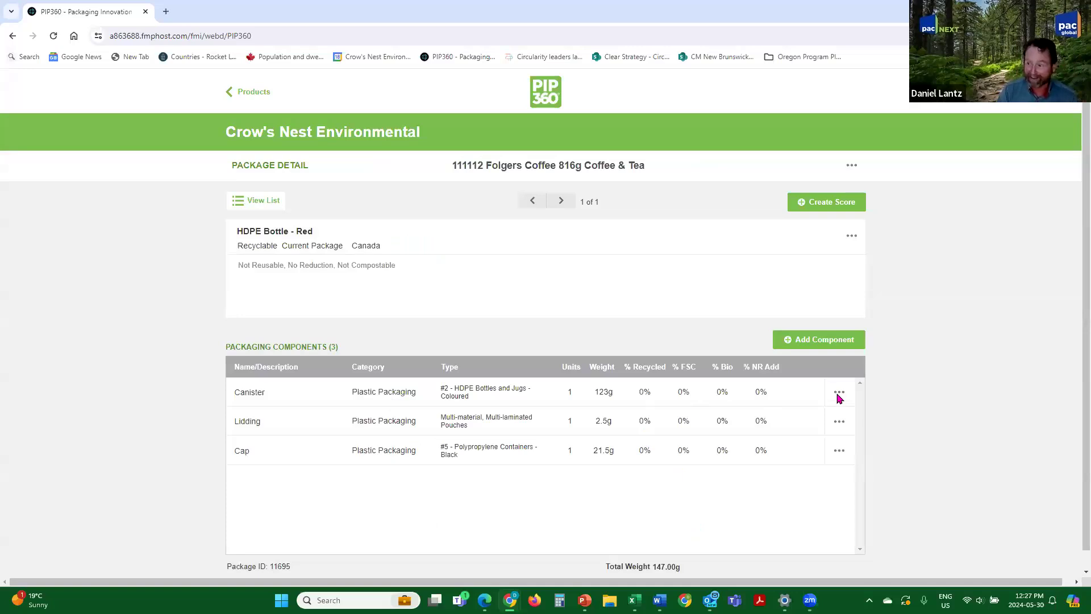
- Edit the canister component, renaming it Canister + inmold label and setting its weight per unit to 126 g, and save it
left_click(839, 395)
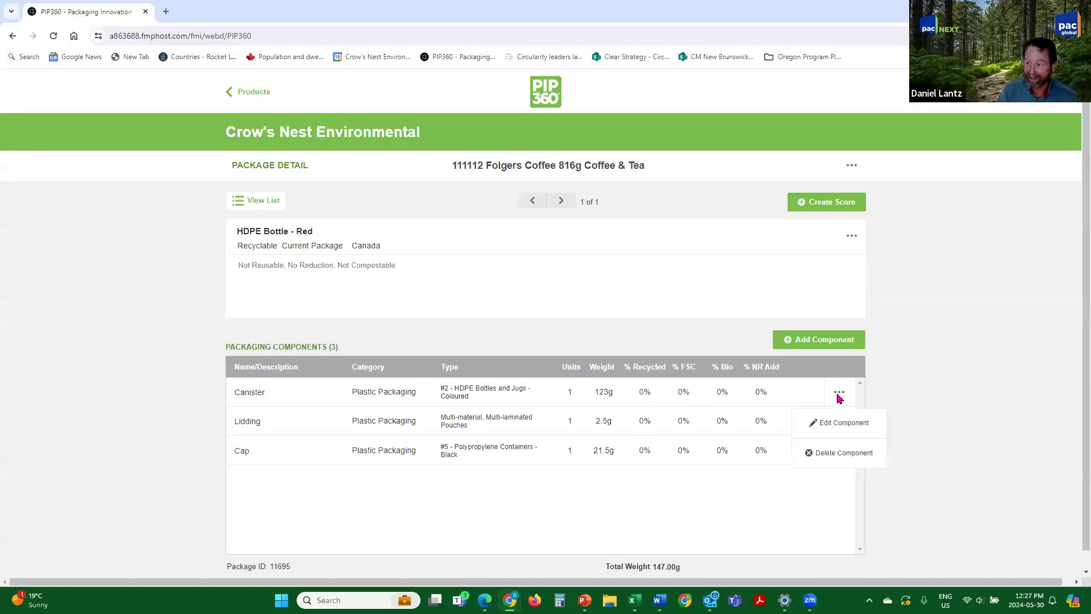
left_click(852, 427)
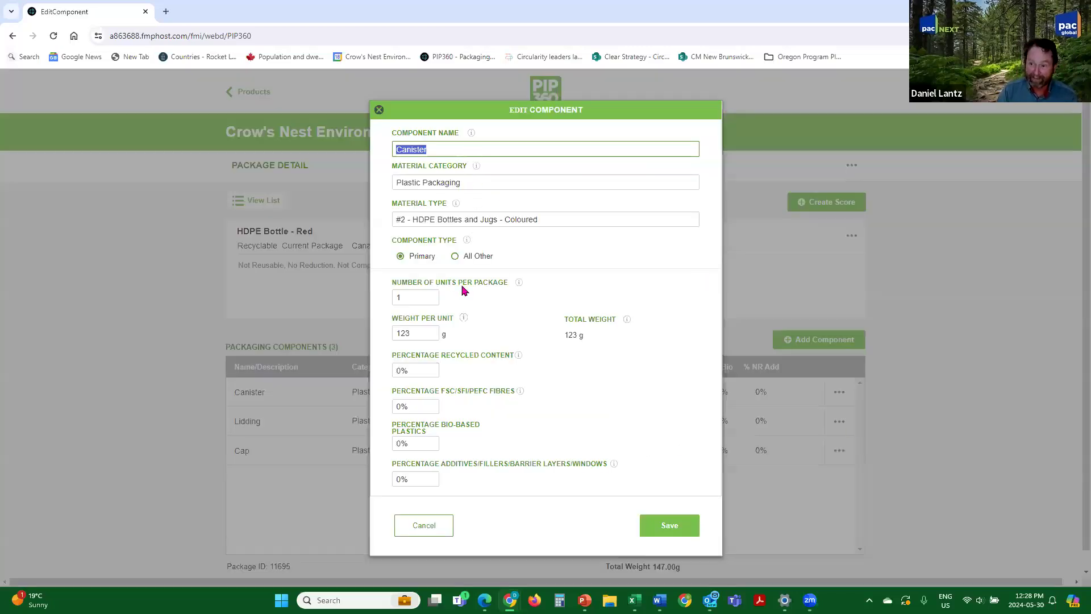
left_click(416, 334)
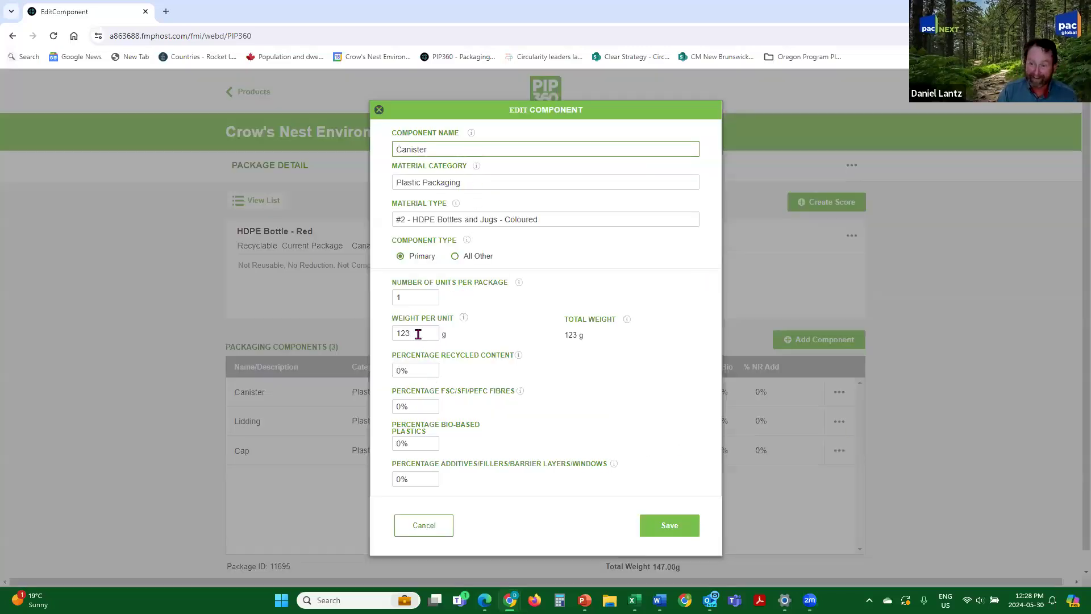
left_click(455, 150)
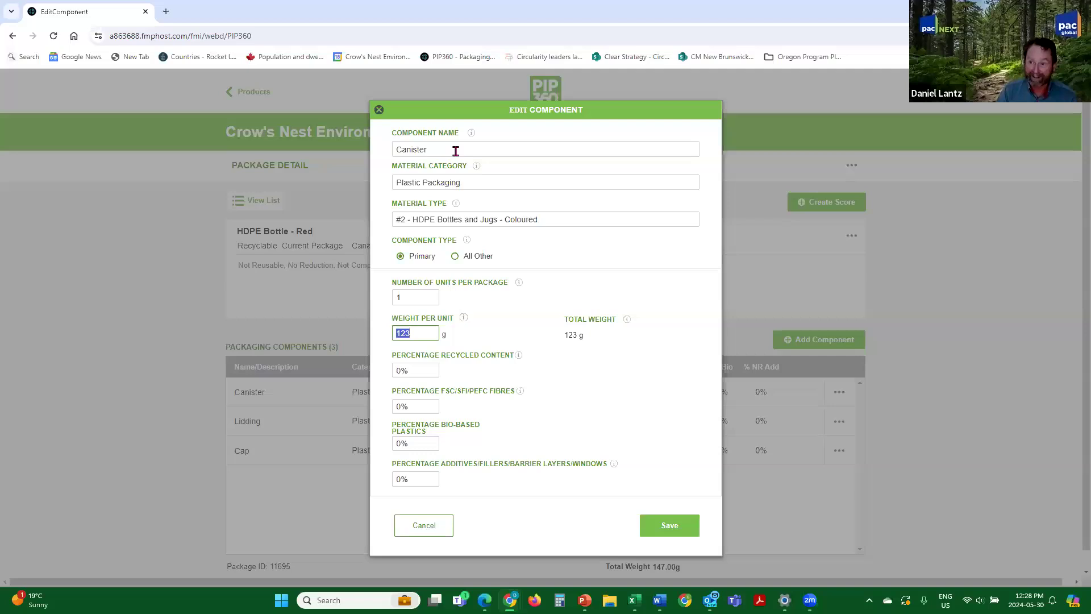
left_click(455, 150)
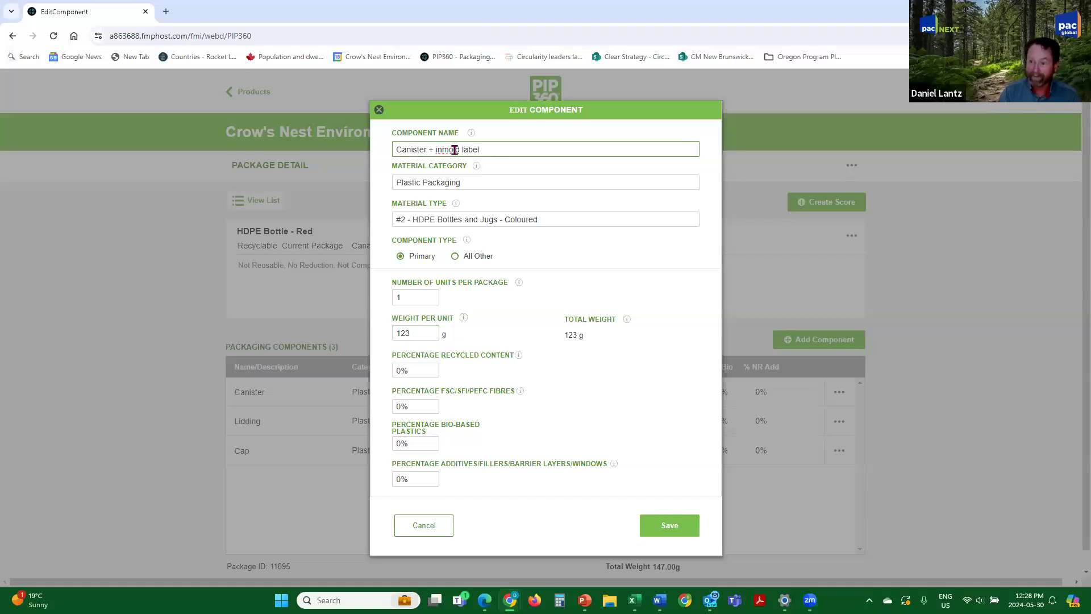
left_click(414, 335)
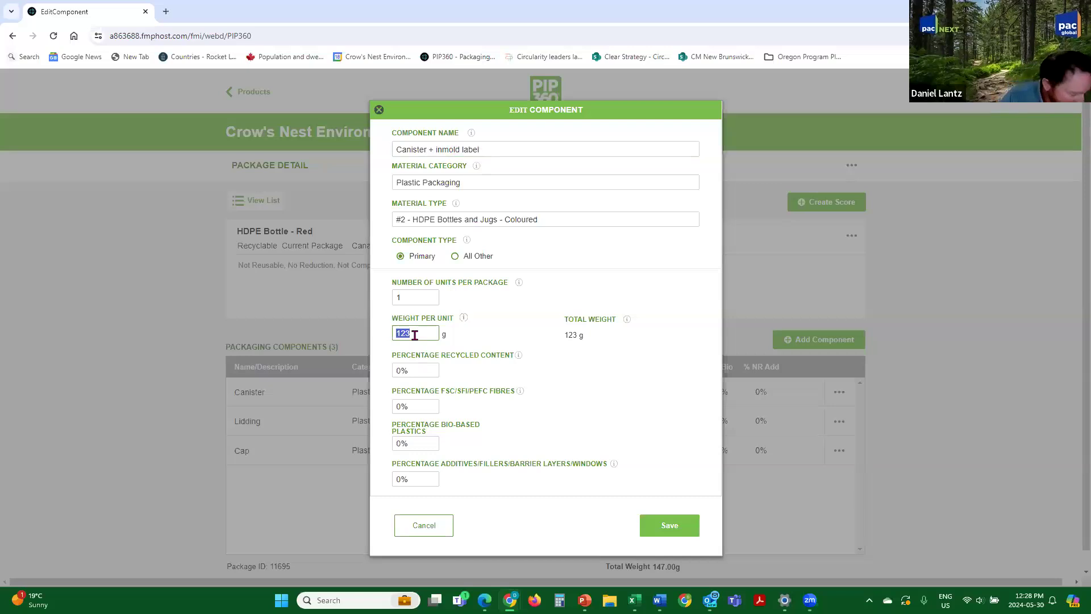
type("126")
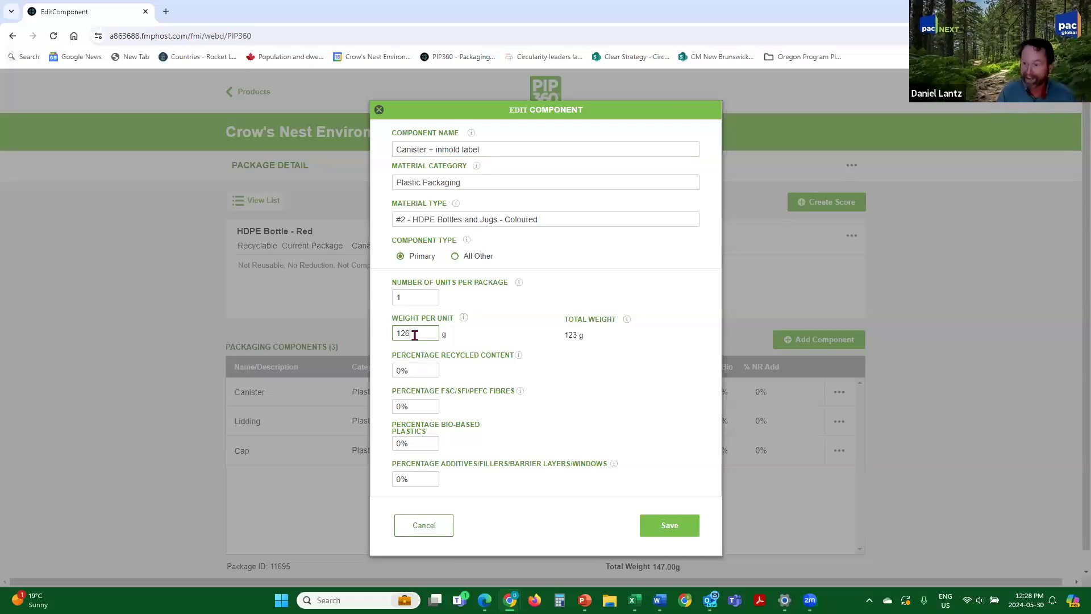
left_click(663, 532)
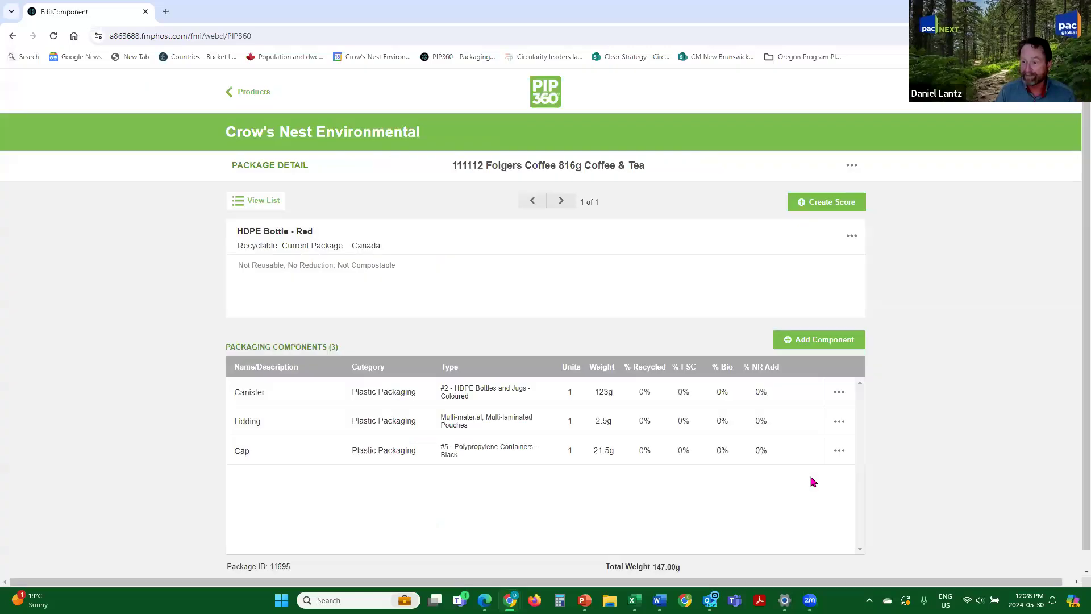
- Create the packaging score for the HDPE Bottle - Red package, confirming its information, and close the score report
left_click(839, 392)
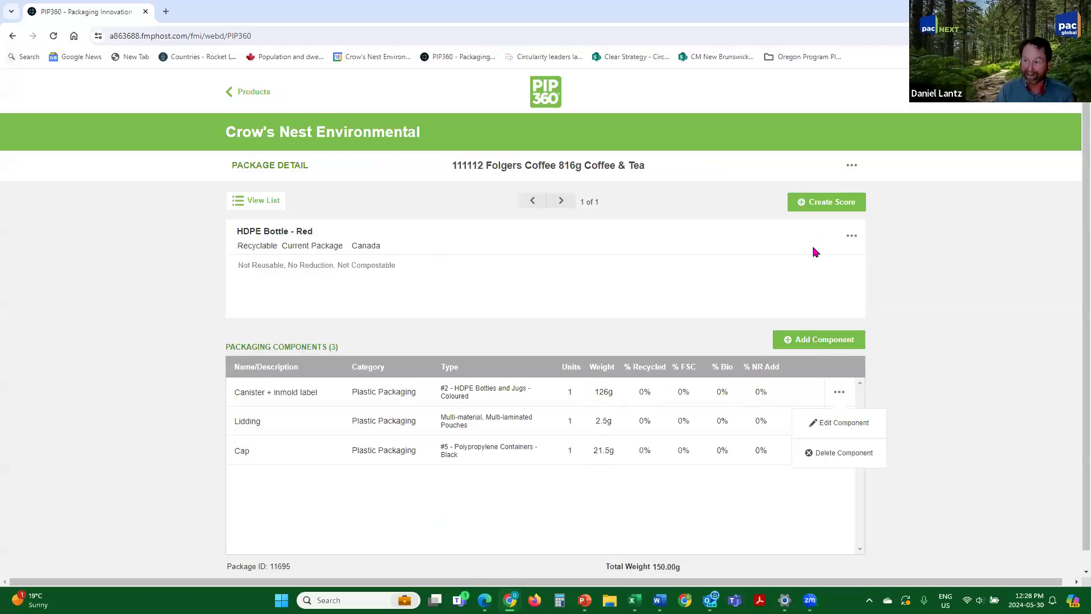
left_click(820, 209)
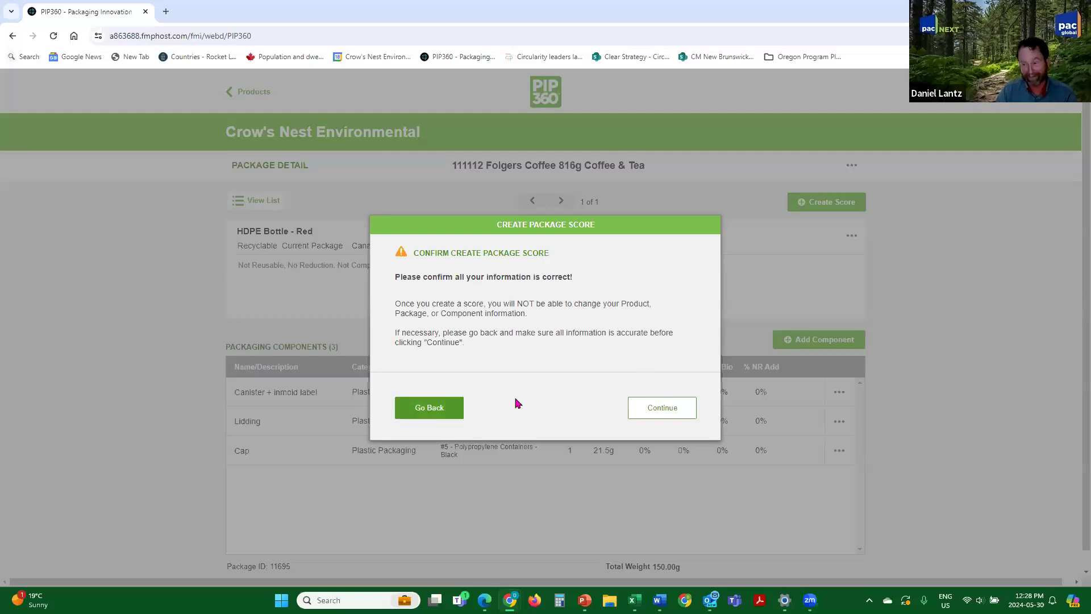
left_click(660, 408)
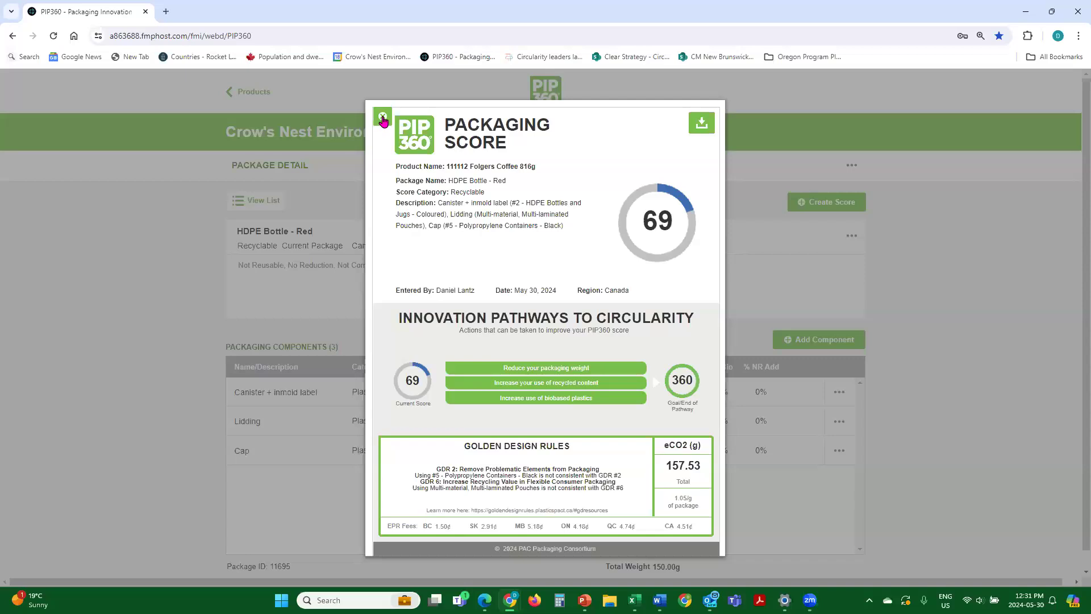
left_click(382, 119)
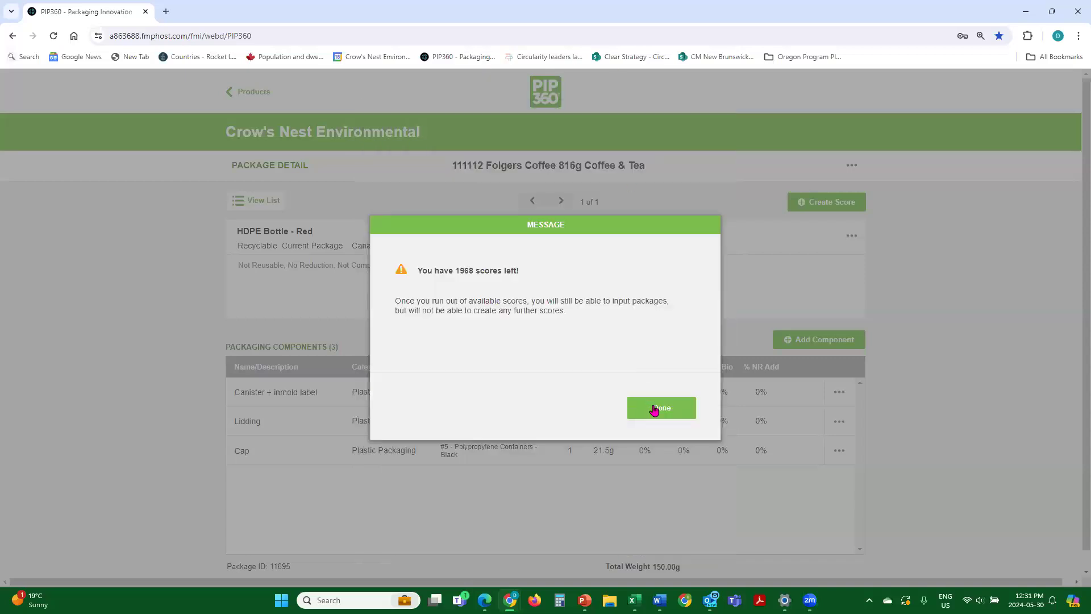
- Dismiss the message about the remaining number of scores
left_click(664, 413)
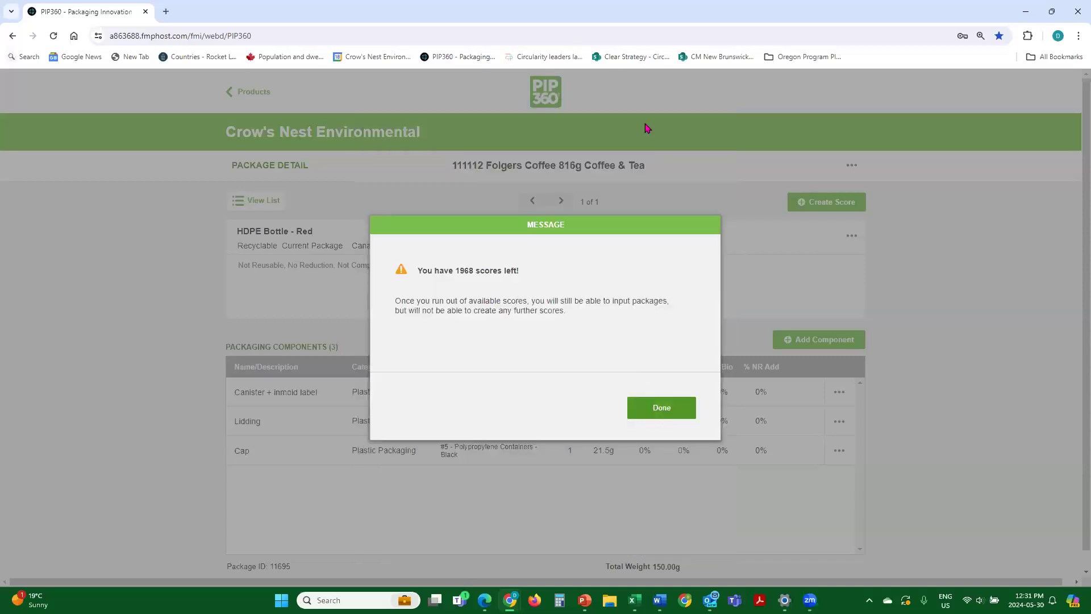
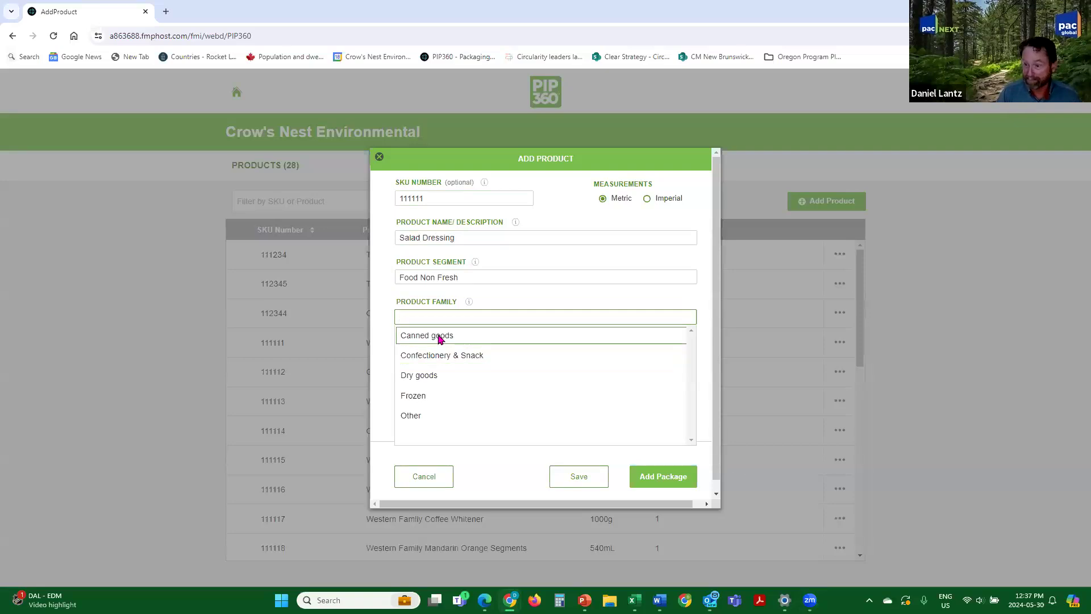
- Set the Salad Dressing product's size to 720 and its unit of measure to g
left_click(412, 358)
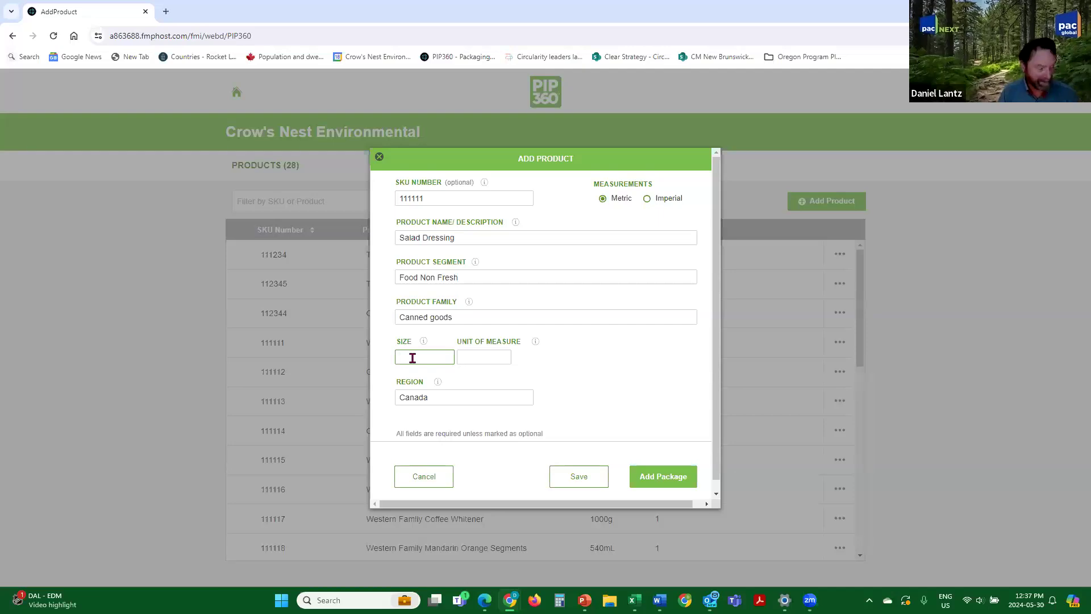
type("720")
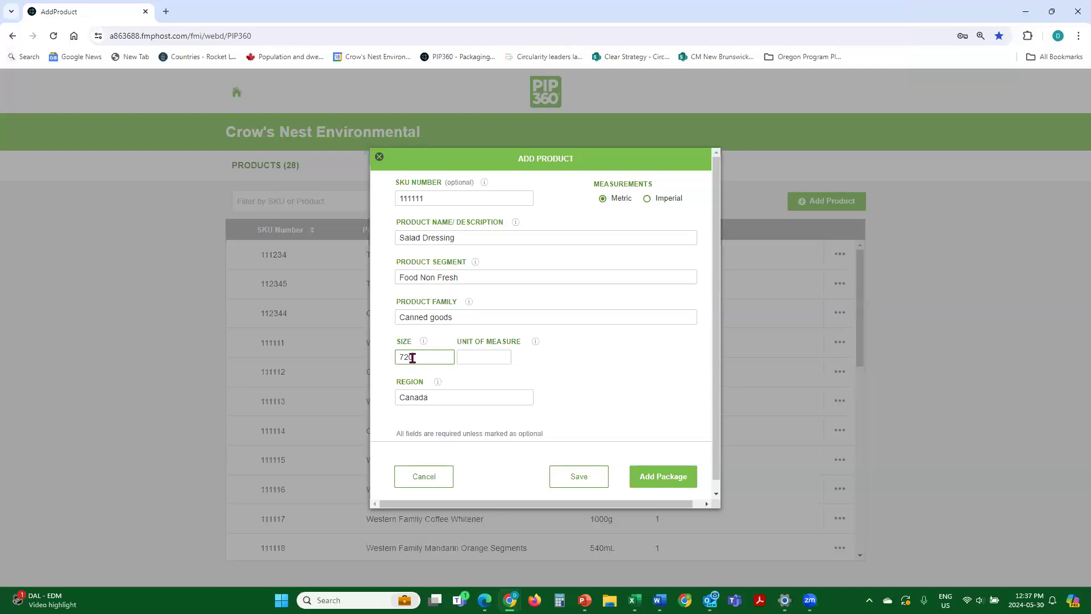
left_click(476, 353)
left_click(467, 401)
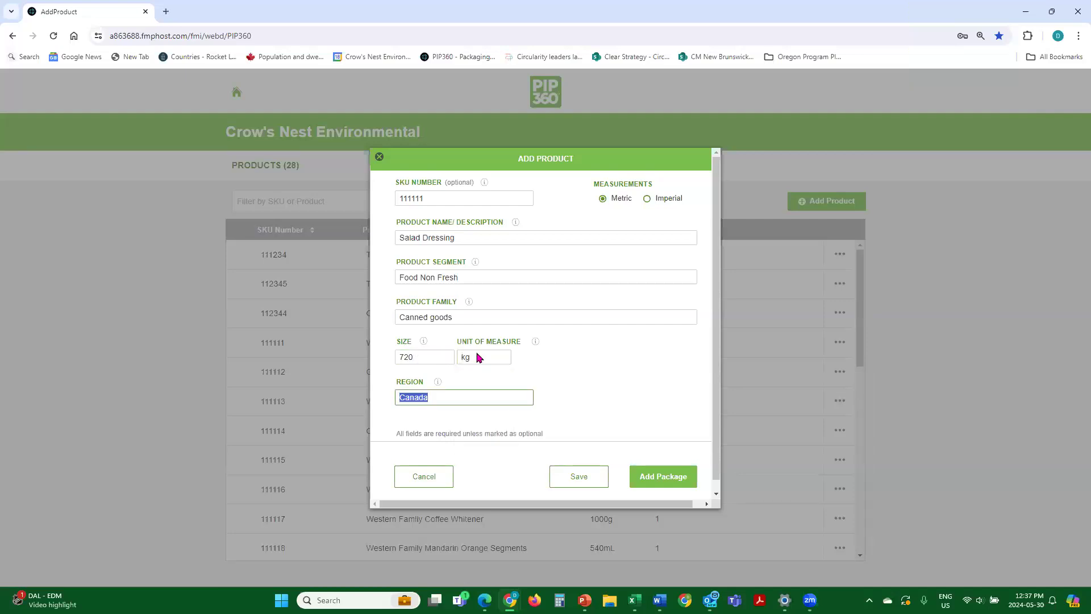
left_click(478, 357)
left_click(475, 392)
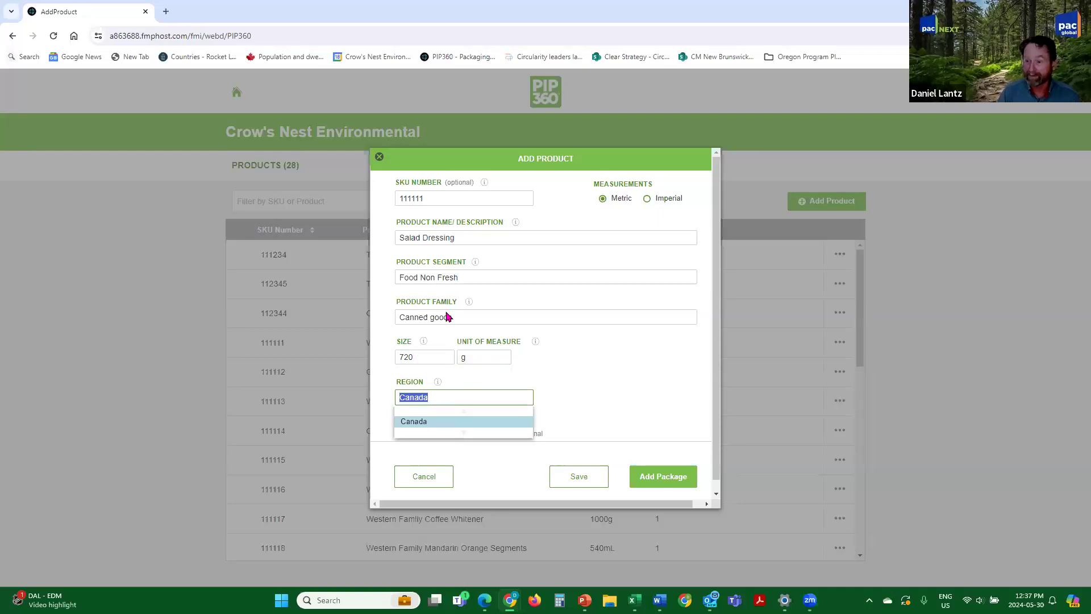
- Add a package to the Salad Dressing product, name it Opaque PET Bottle and set its status to Current Package
left_click(669, 473)
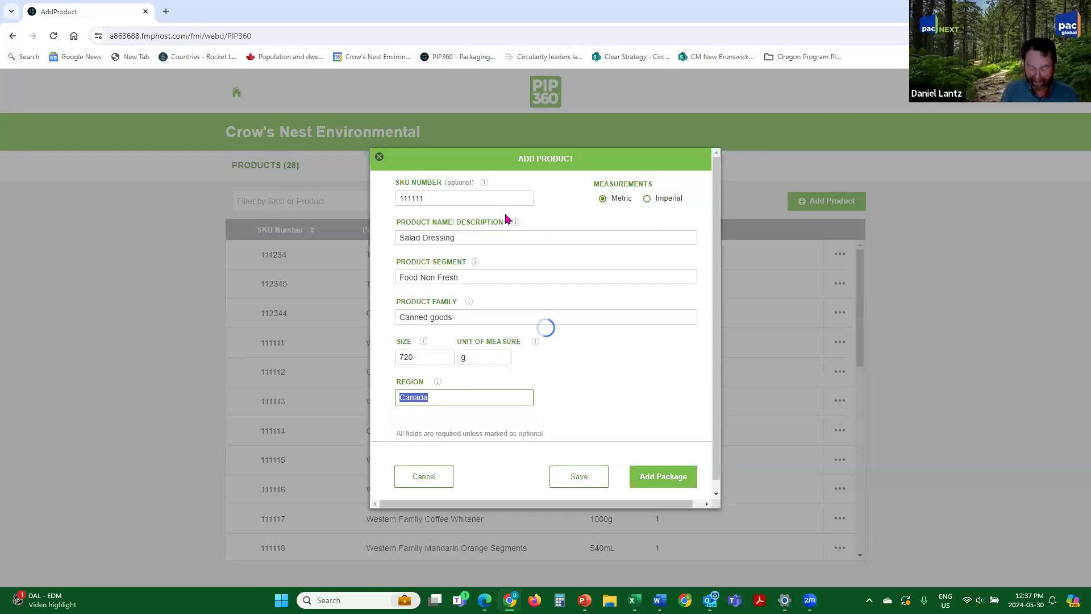
type("Ba")
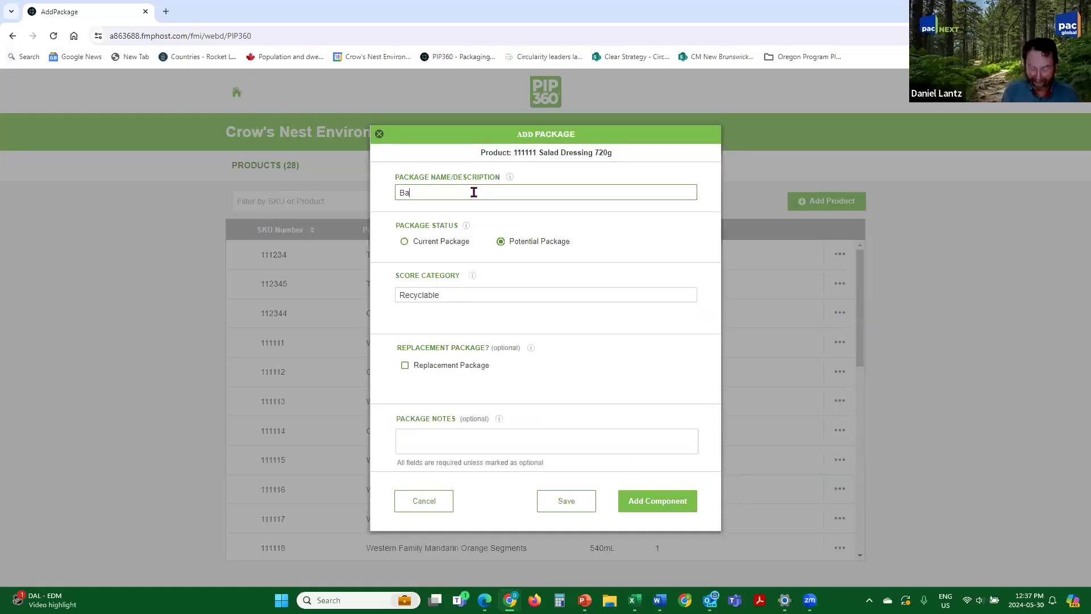
type("ack")
key("BackSpace")
key("BackSpace")
key("BackSpace")
key("BackSpace")
type("Opaque PET")
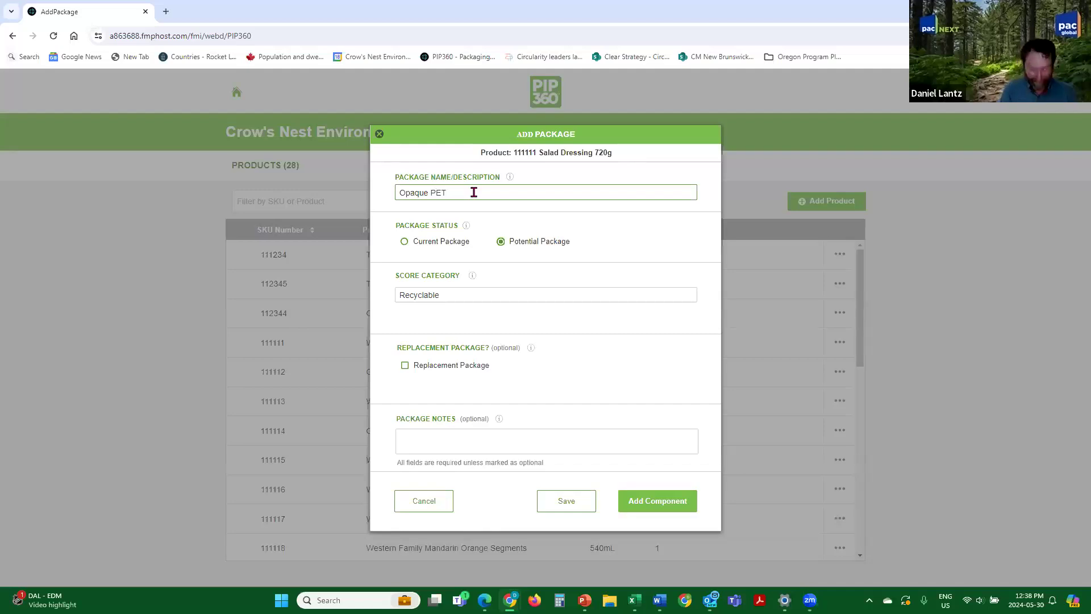
type("Bottle")
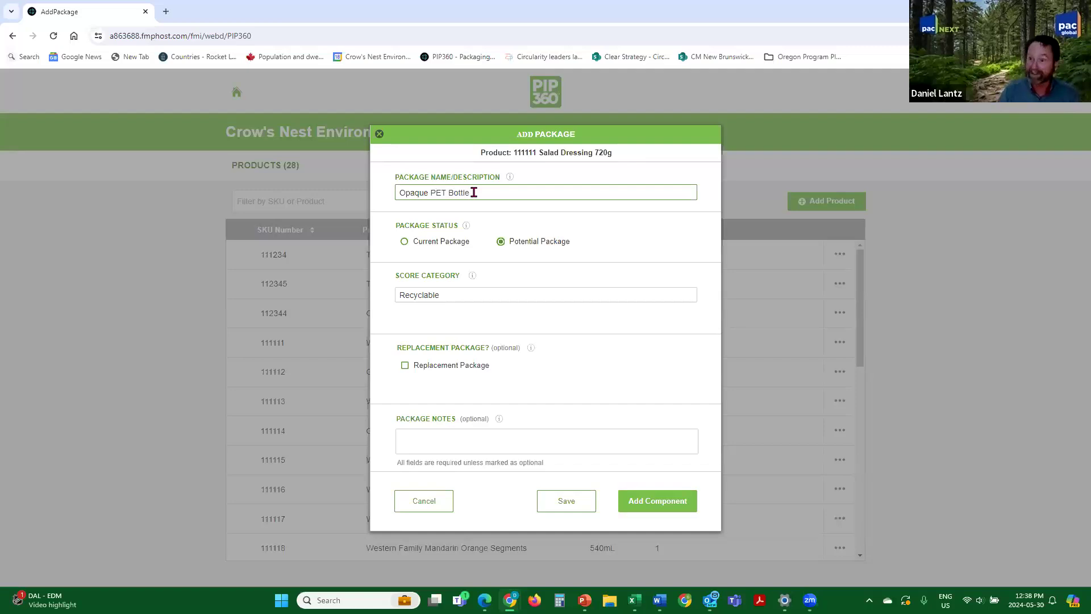
left_click(418, 245)
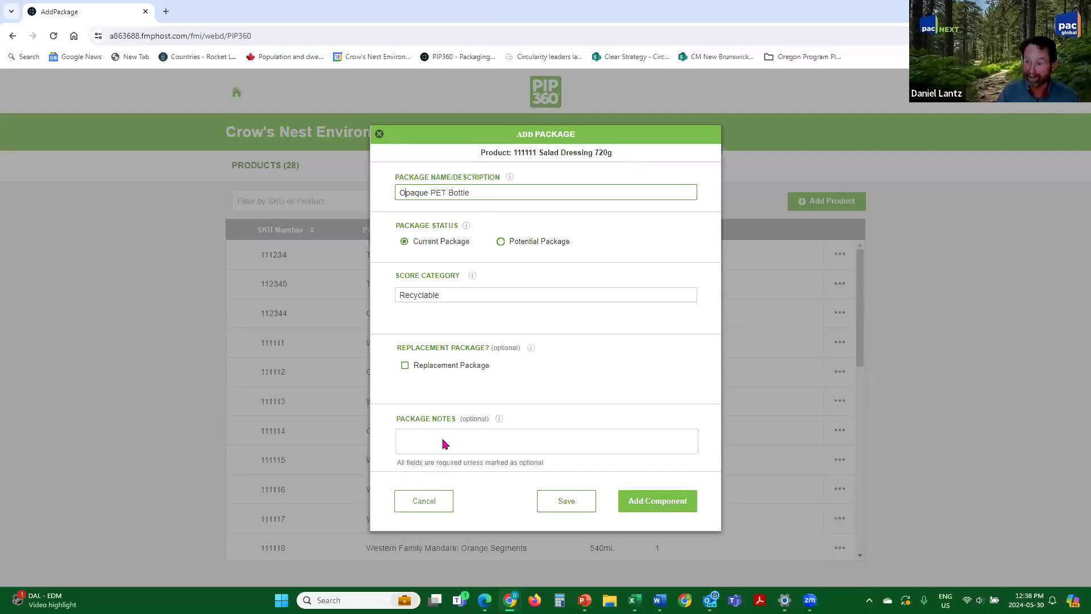
- Add a primary component named Coloured PET Bottle in the Plastic Packaging category with material type #1 - PET Bottles/Containers - Opaque
left_click(658, 507)
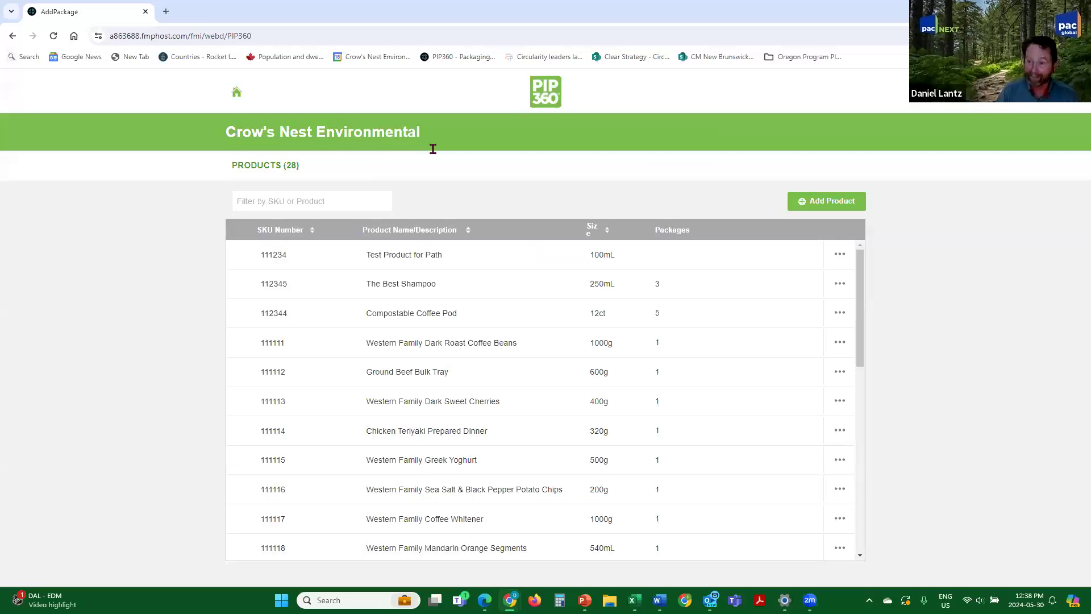
type("Coloured PET")
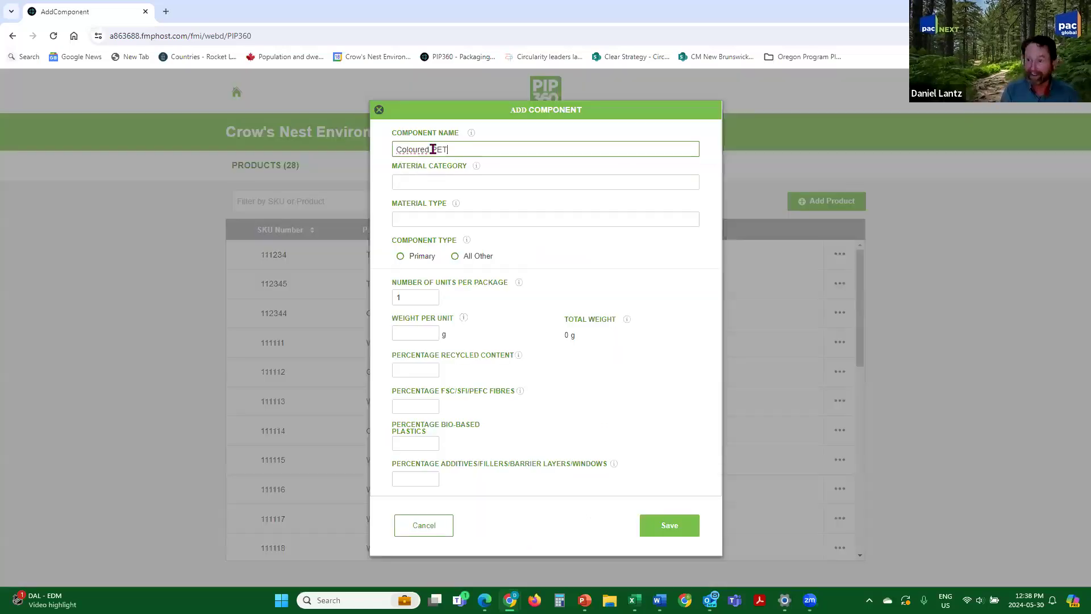
type(" Bottle")
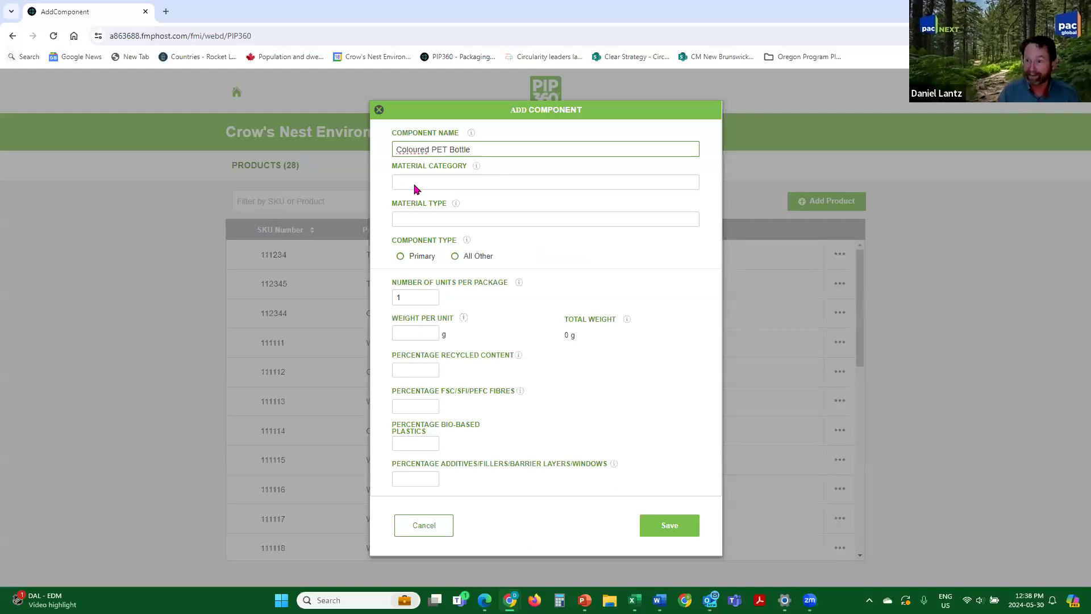
left_click(414, 182)
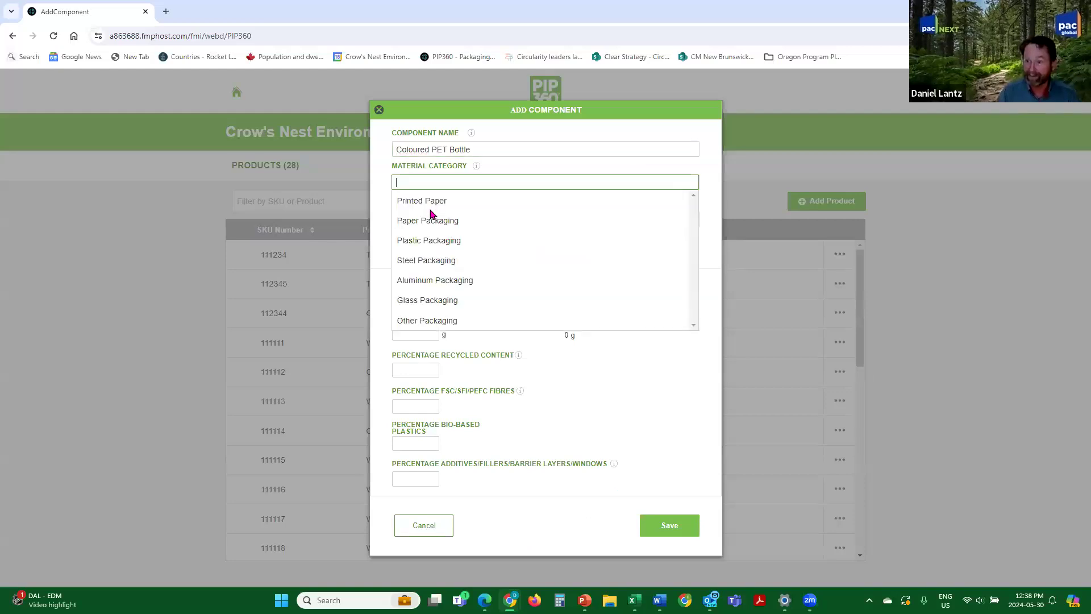
left_click(441, 241)
left_click(416, 219)
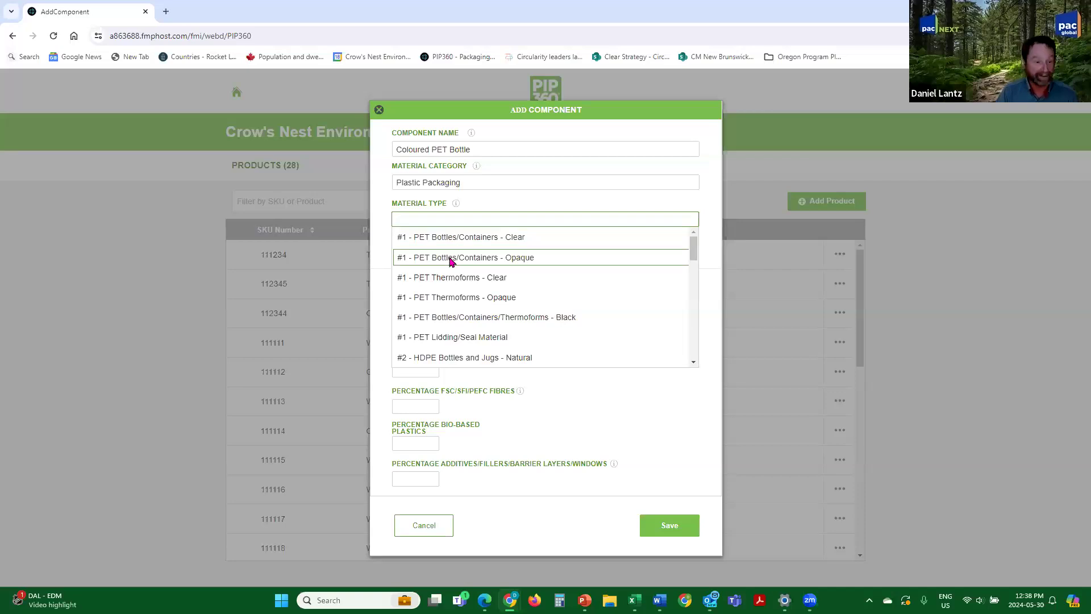
left_click(574, 258)
left_click(418, 260)
- Set the bottle's weight per unit to 47 g and its recycled, certified fibre, bio-based and additives percentages to 0, and save the component
left_click(421, 333)
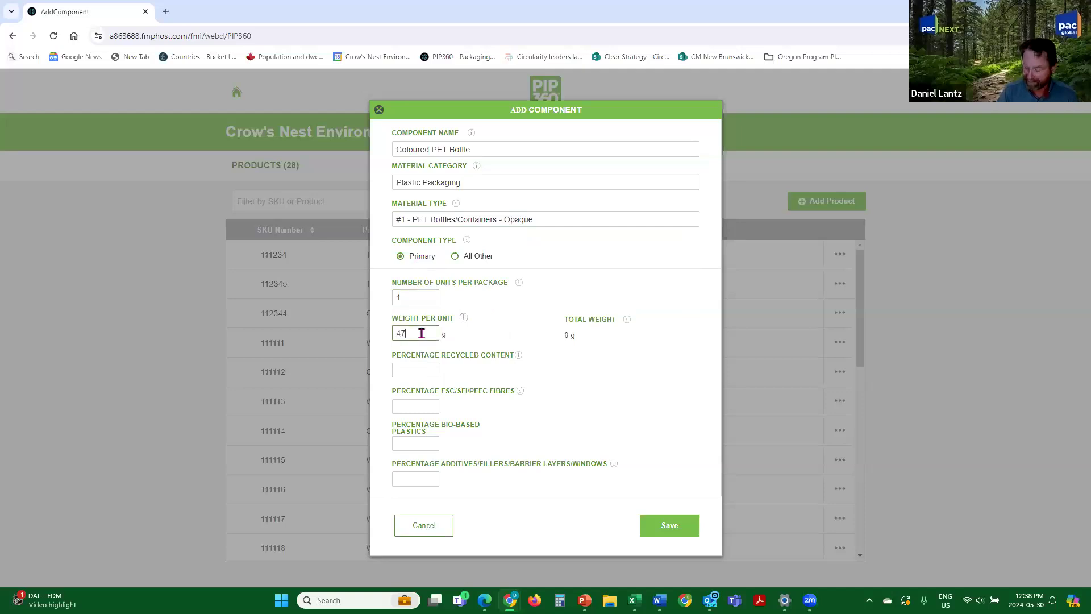
left_click(414, 372)
type("0")
left_click(426, 407)
type("0")
left_click(412, 446)
type("0")
left_click(419, 481)
type("0")
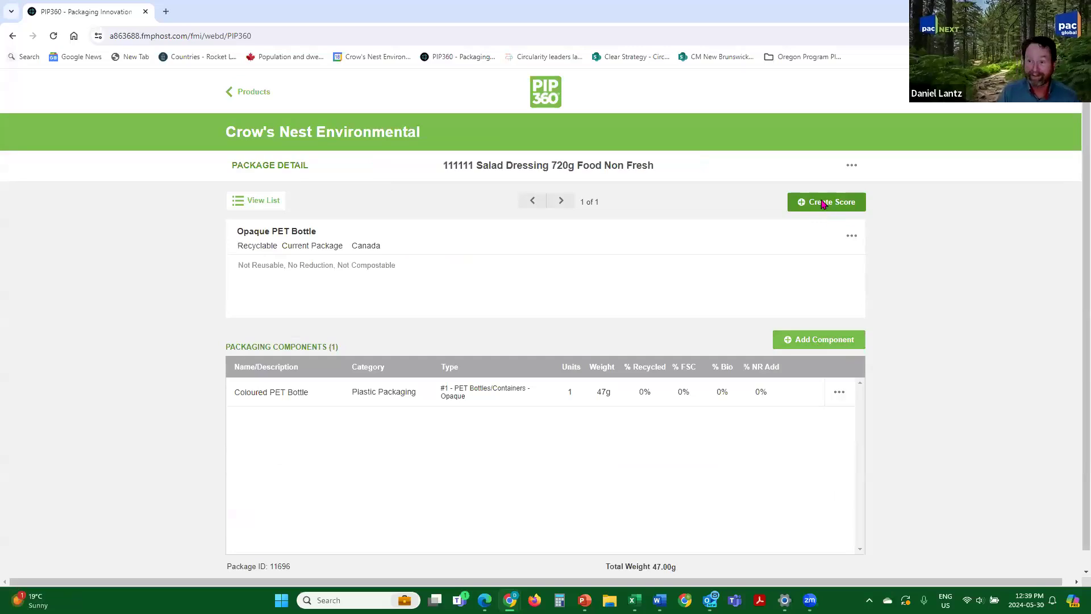
- Create the packaging score for the Opaque PET Bottle package, confirming its information, and close the score report
left_click(824, 203)
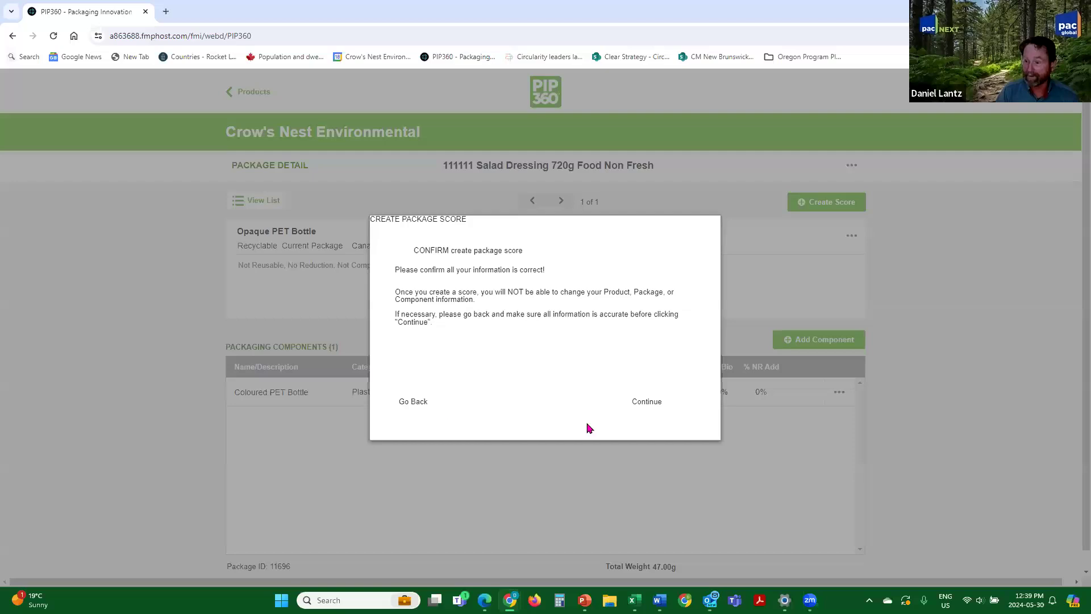
left_click(662, 414)
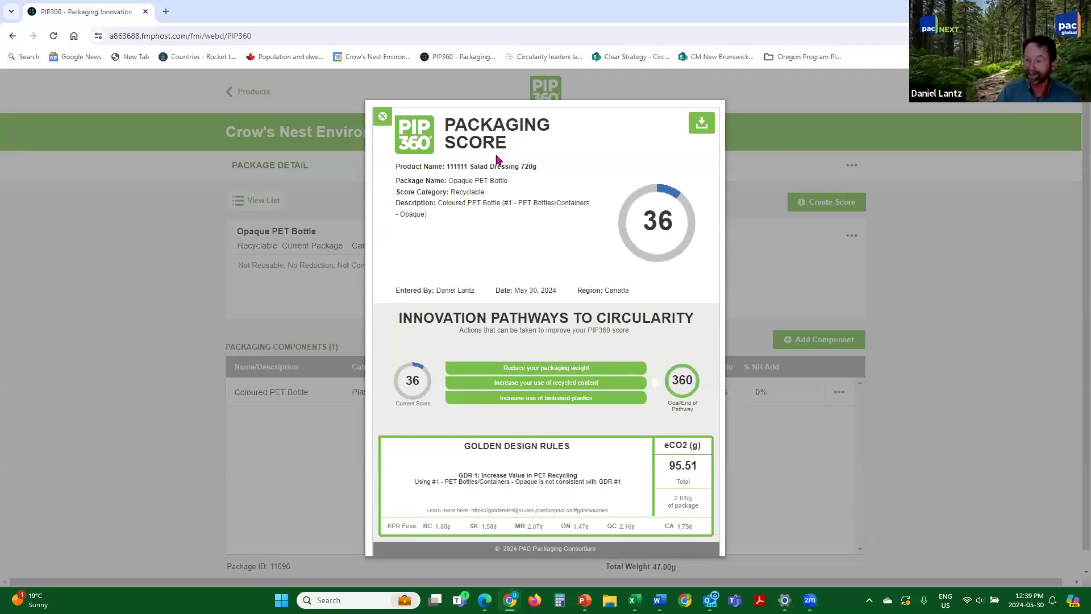
key("Escape")
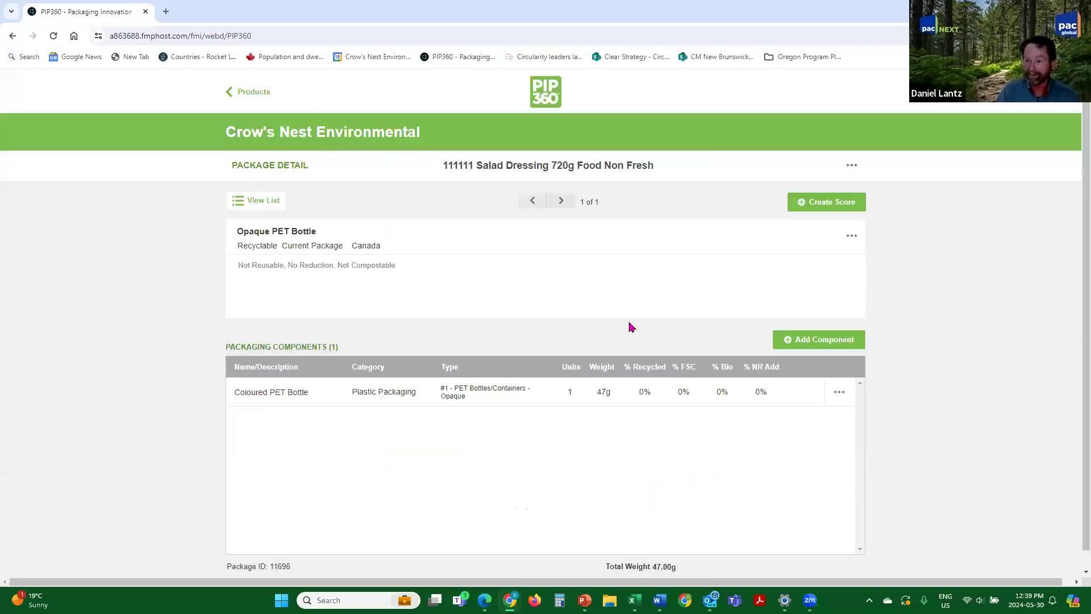
key("Return")
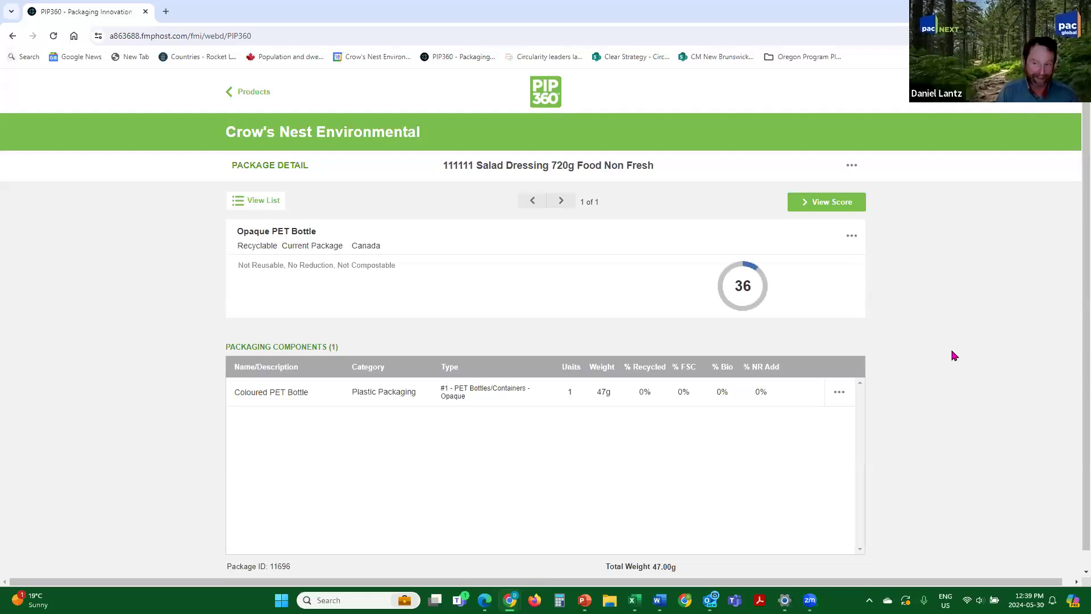
- Duplicate the Opaque PET Bottle package, rename the copy Clear PET Bottle and save it
left_click(852, 237)
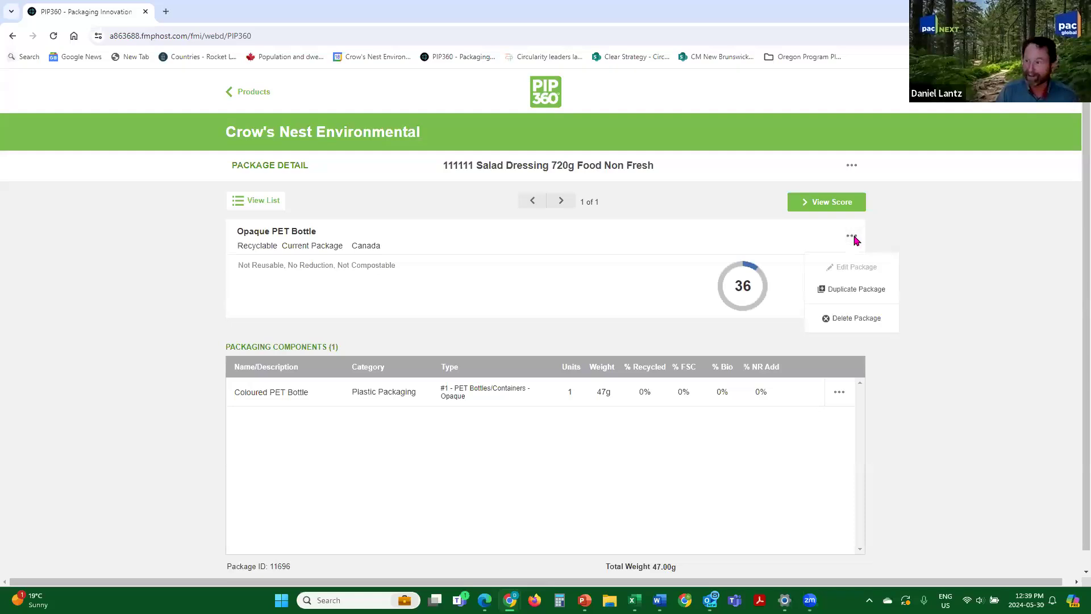
left_click(855, 241)
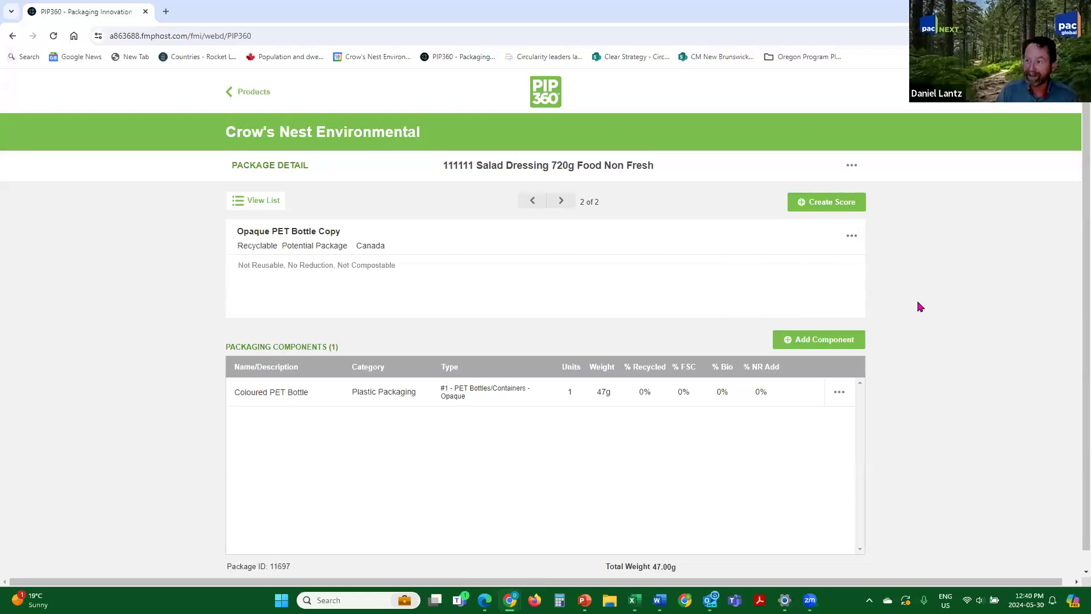
left_click(852, 236)
left_click(549, 240)
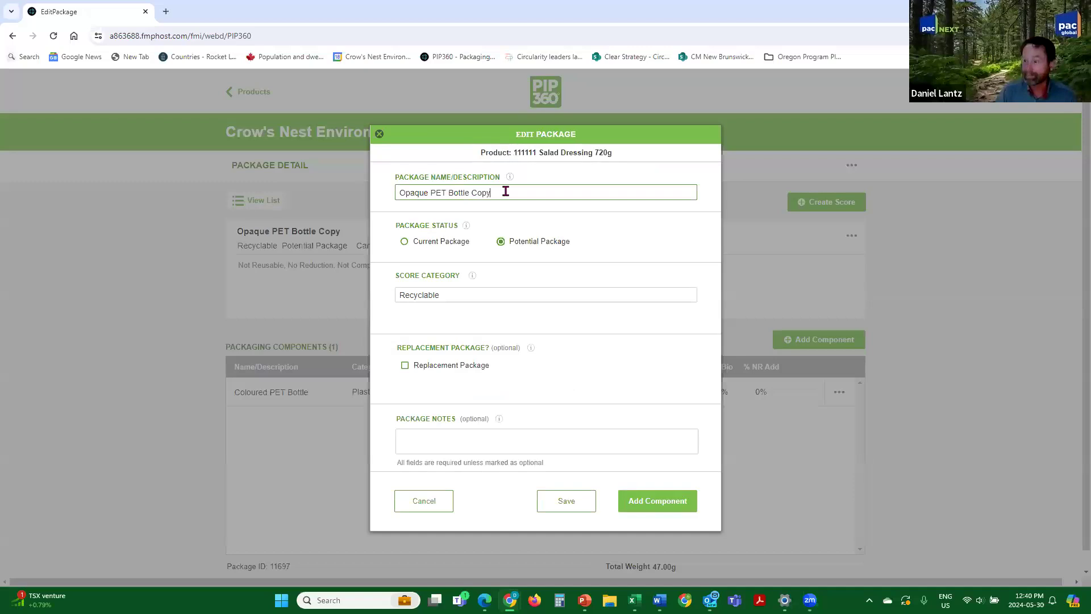
key("BackSpace")
key("BackSpace")
key("BackSpace")
key("BackSpace")
key("Home")
key("shift+Right")
key("shift+Right")
key("shift+Right")
key("shift+Right")
key("shift+Right")
key("BackSpace")
key("Delete")
type("C")
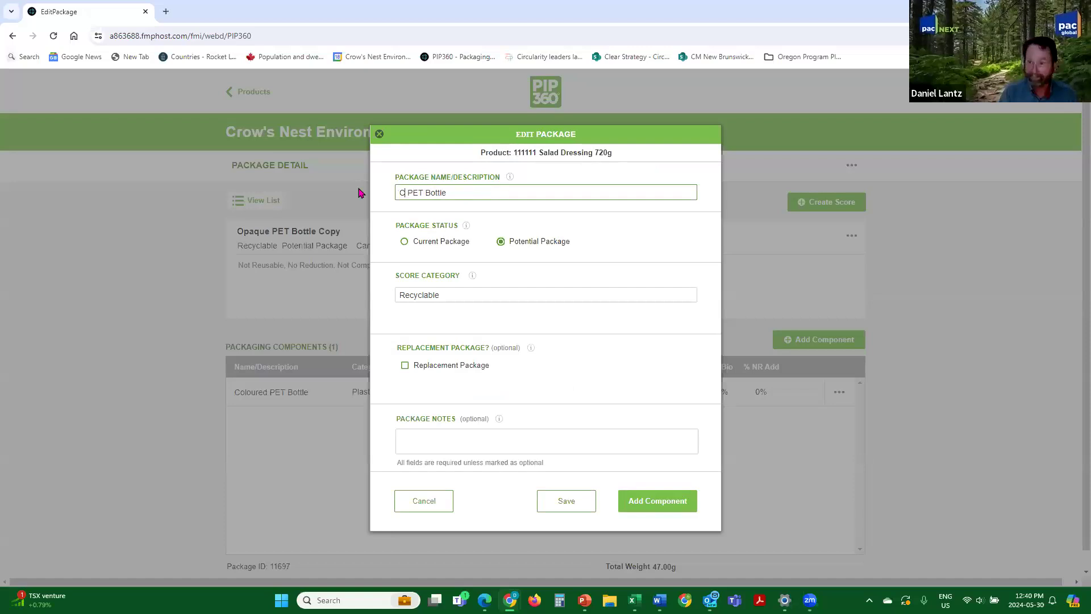
type("lear")
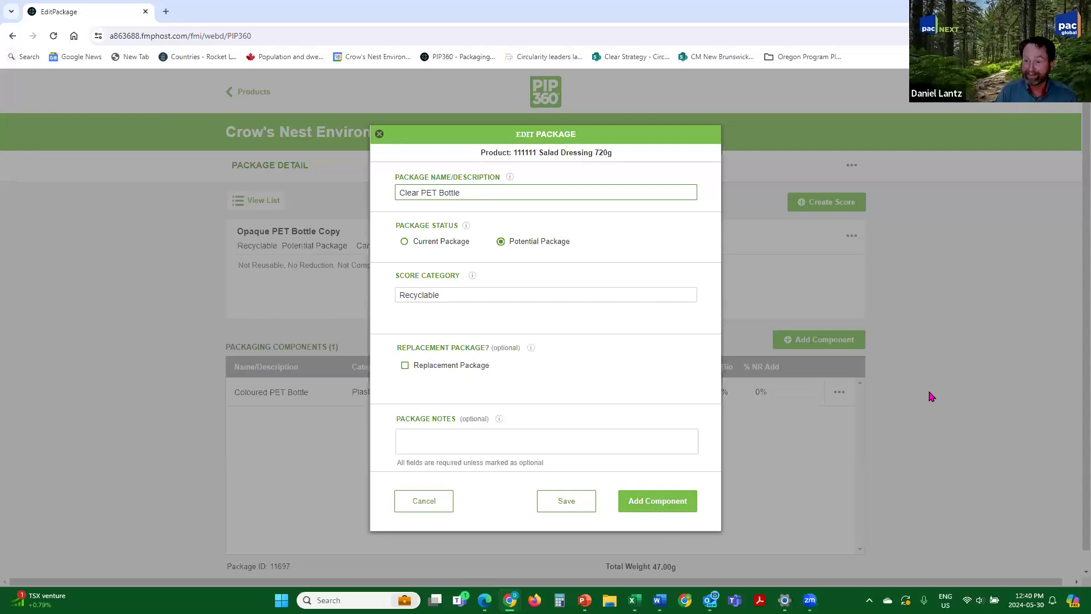
left_click(901, 384)
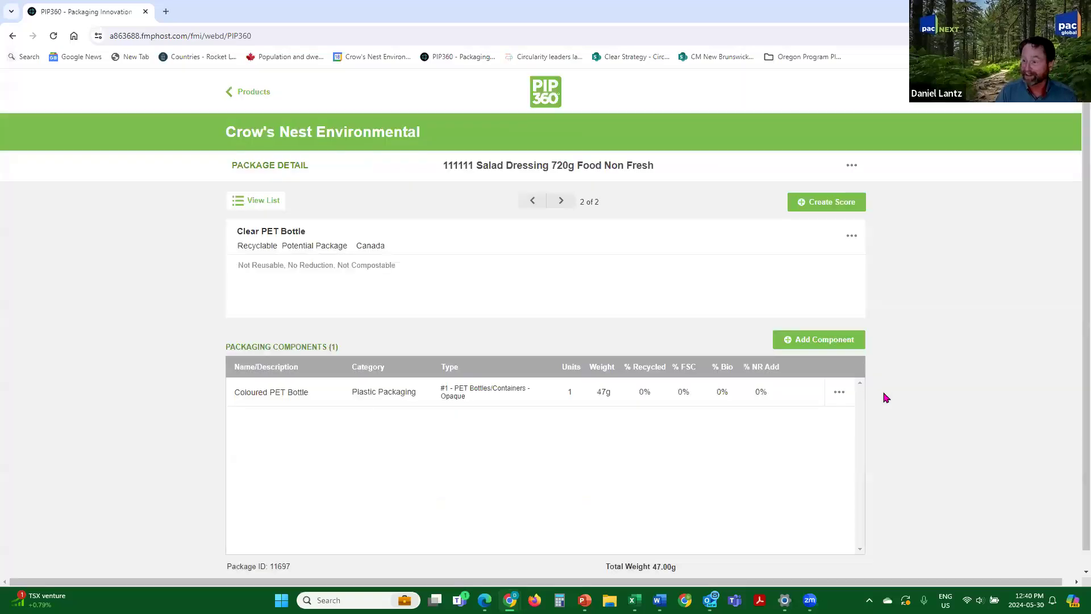
- Edit the copied bottle component, renaming it PET Bottle with material type #1 - PET Bottles/Containers - Clear, and save it
left_click(839, 392)
left_click(834, 421)
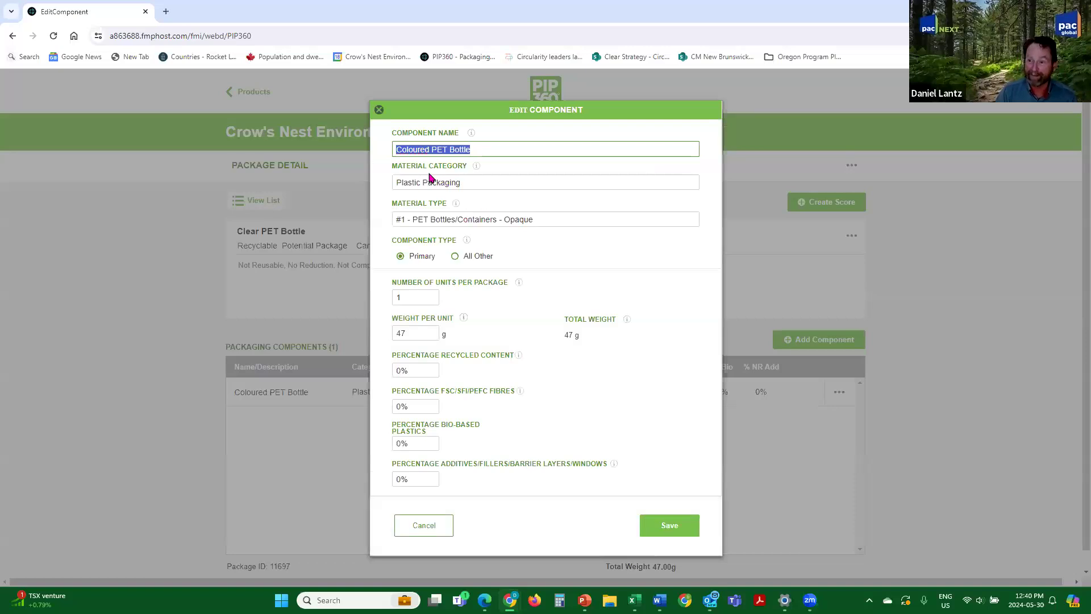
left_click(429, 151)
double_click(413, 150)
key("BackSpace")
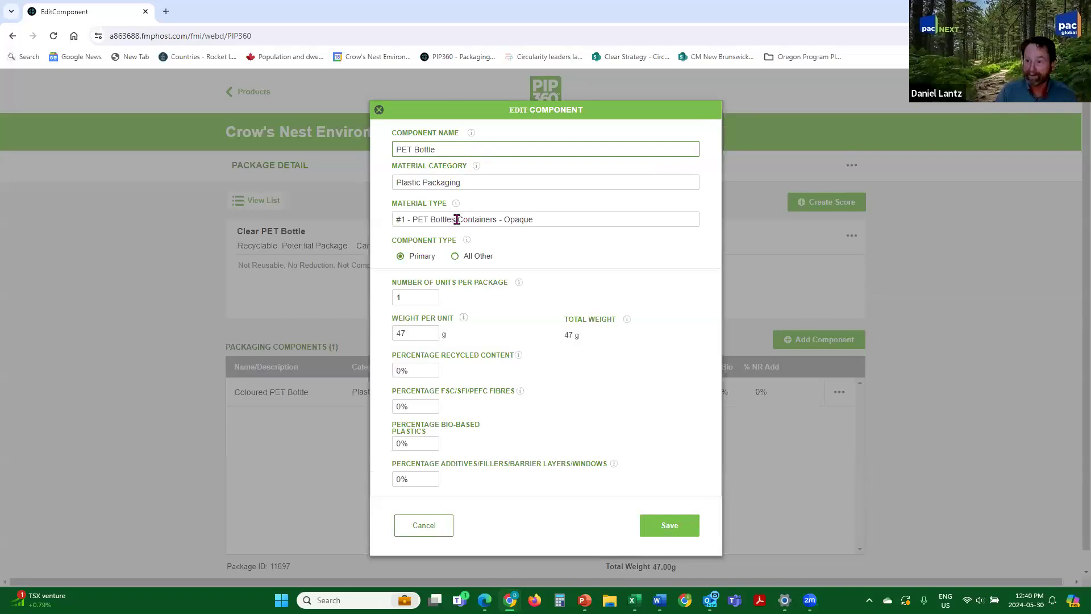
left_click(456, 220)
left_click(490, 239)
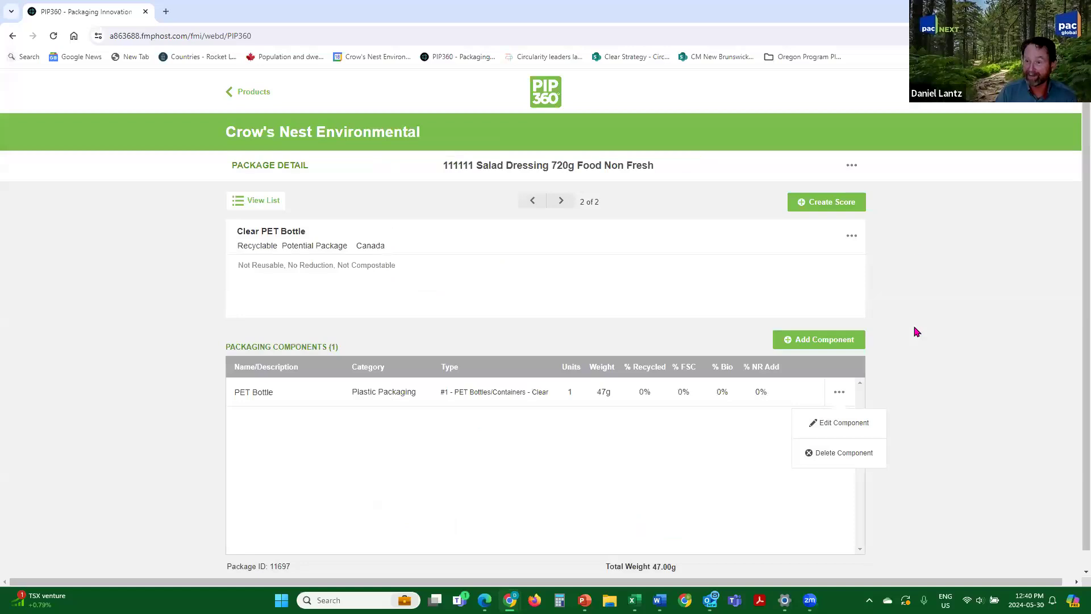
- Create the packaging score for the Clear PET Bottle package, confirming its information, and close the score report
left_click(916, 249)
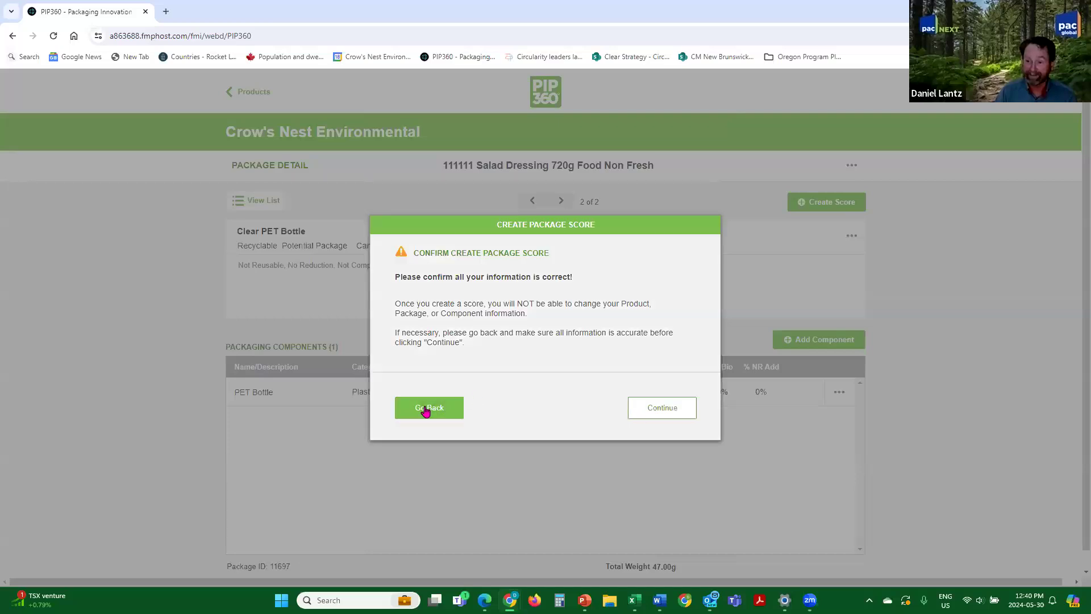
left_click(674, 409)
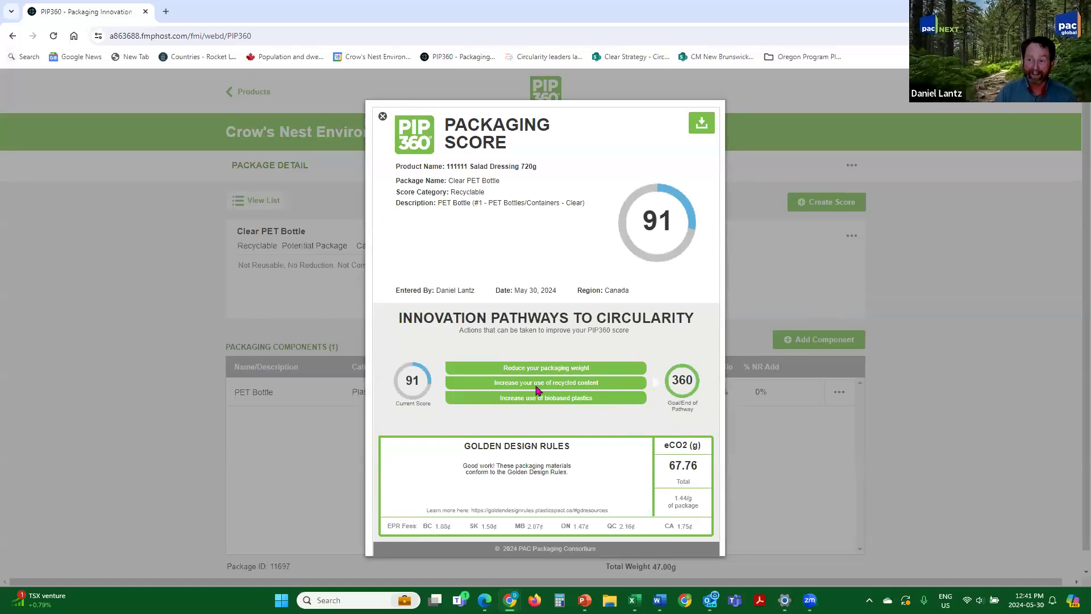
left_click(382, 118)
left_click(660, 408)
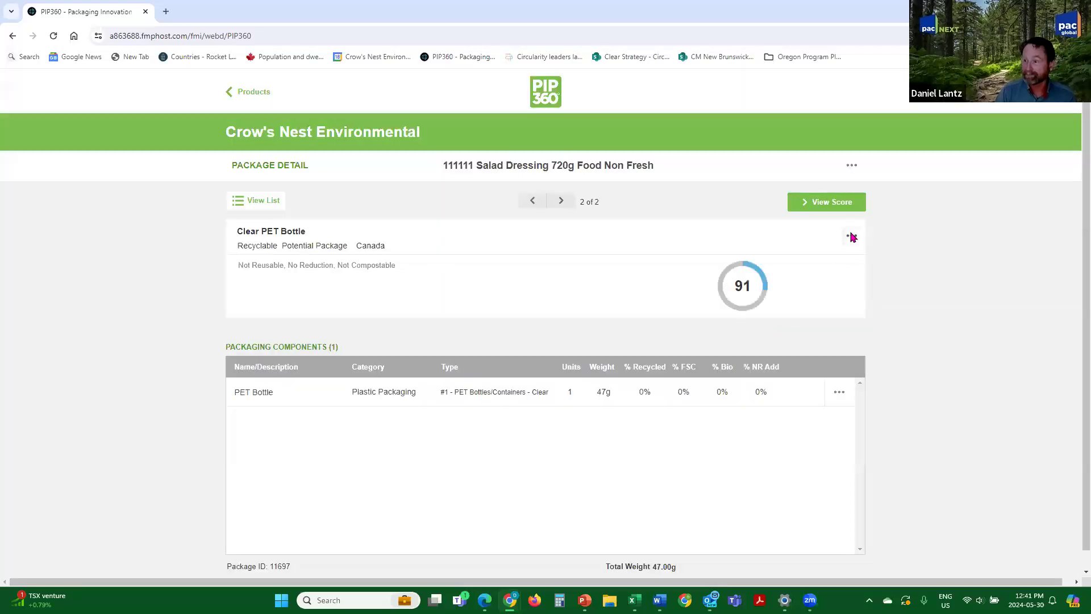
- Duplicate the scored Clear PET Bottle package and rename the copy Clear PET Bottle
left_click(852, 237)
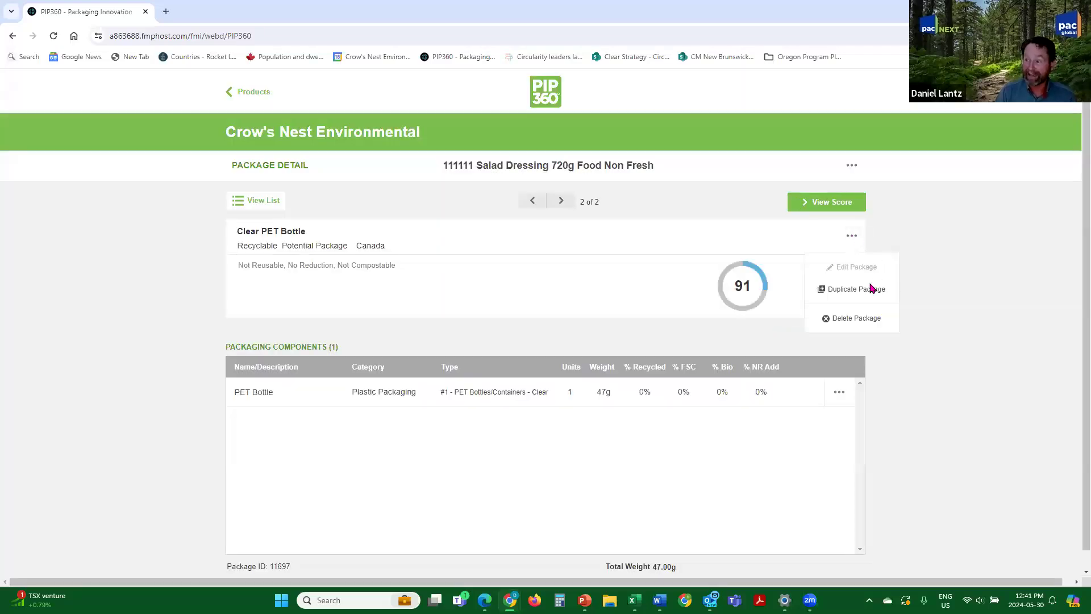
left_click(868, 291)
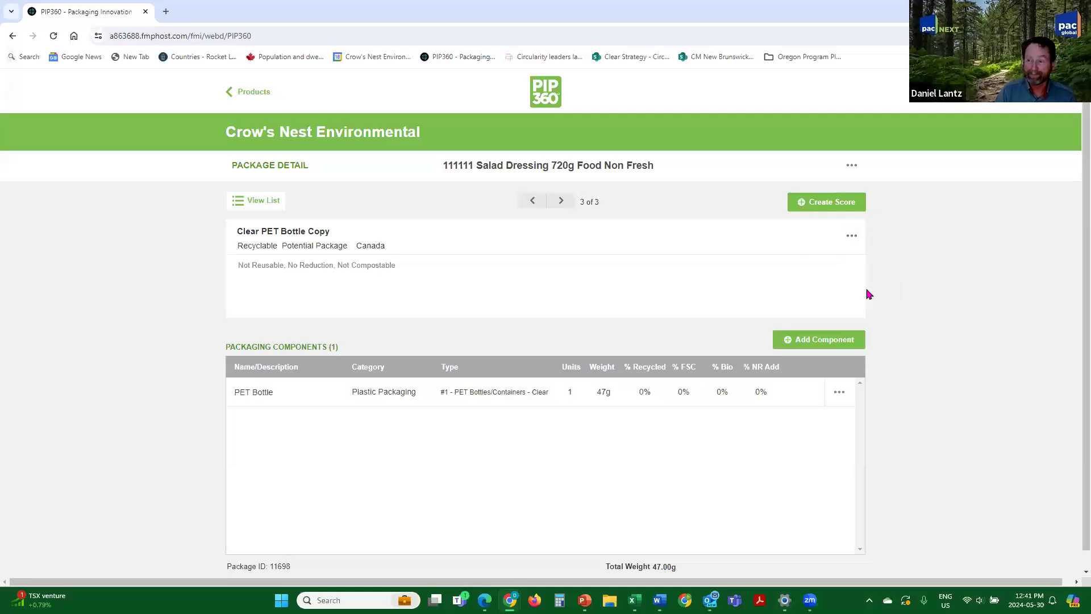
left_click(851, 237)
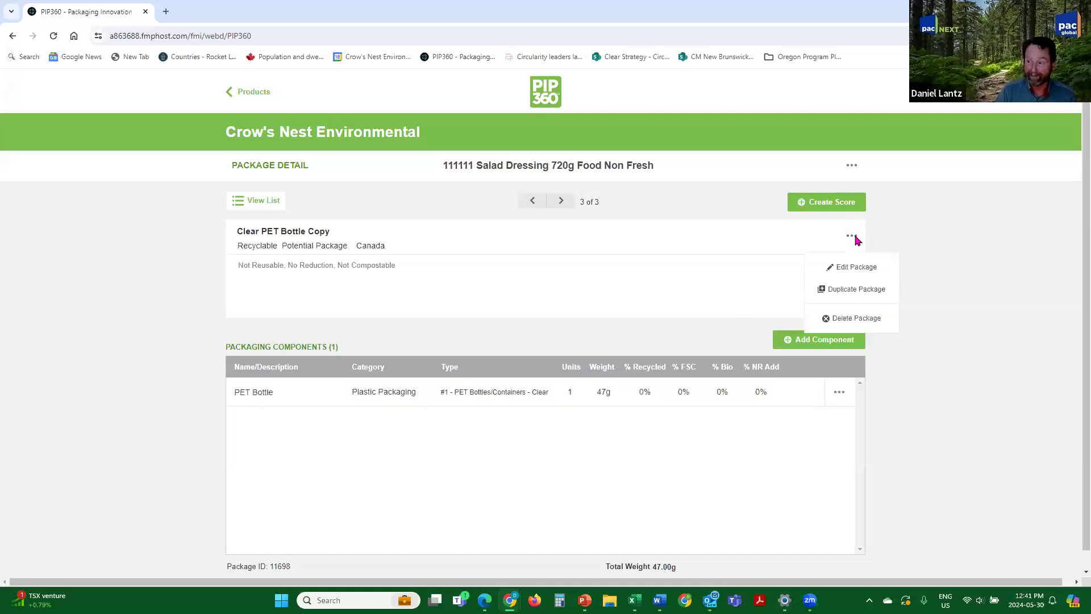
left_click(863, 270)
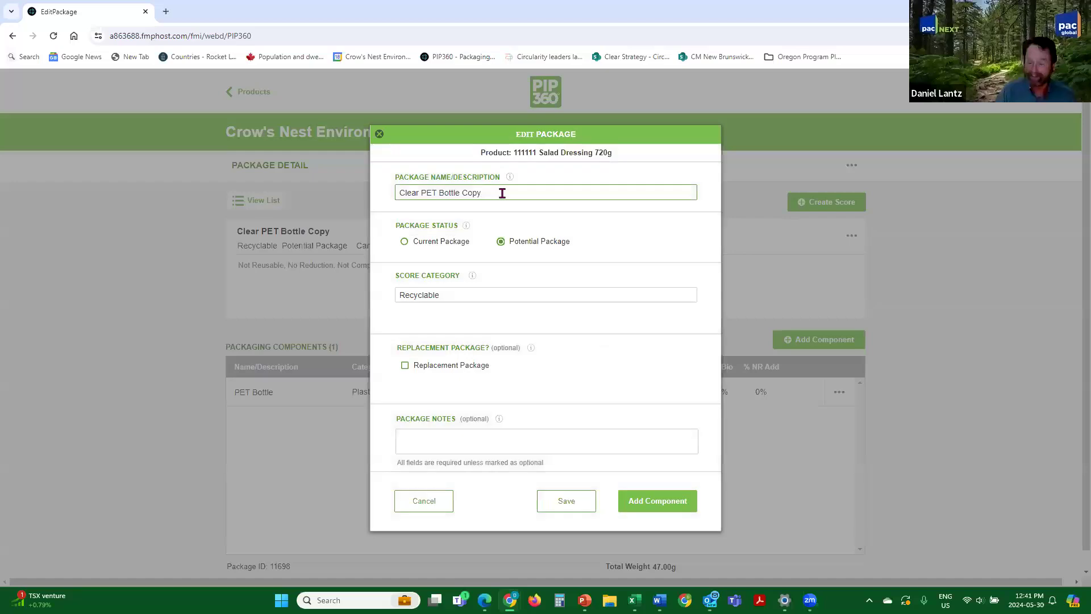
key("BackSpace")
key("BackSpace")
key("BackSpace")
key("BackSpace")
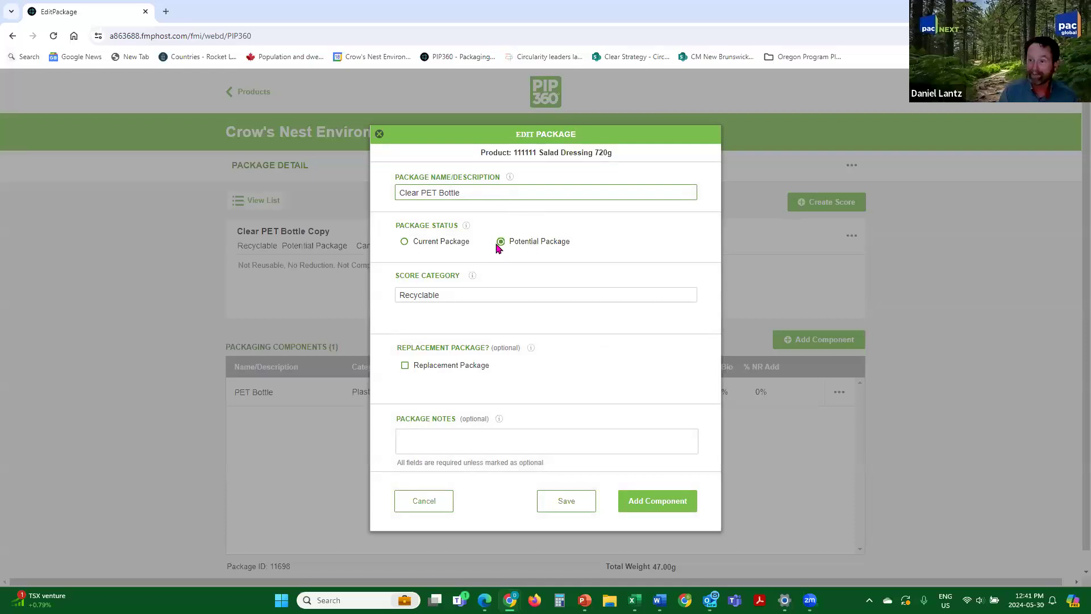
- Mark the copied package as a replacement package, with 47 g as the weight of the package being replaced
left_click(405, 366)
left_click(550, 387)
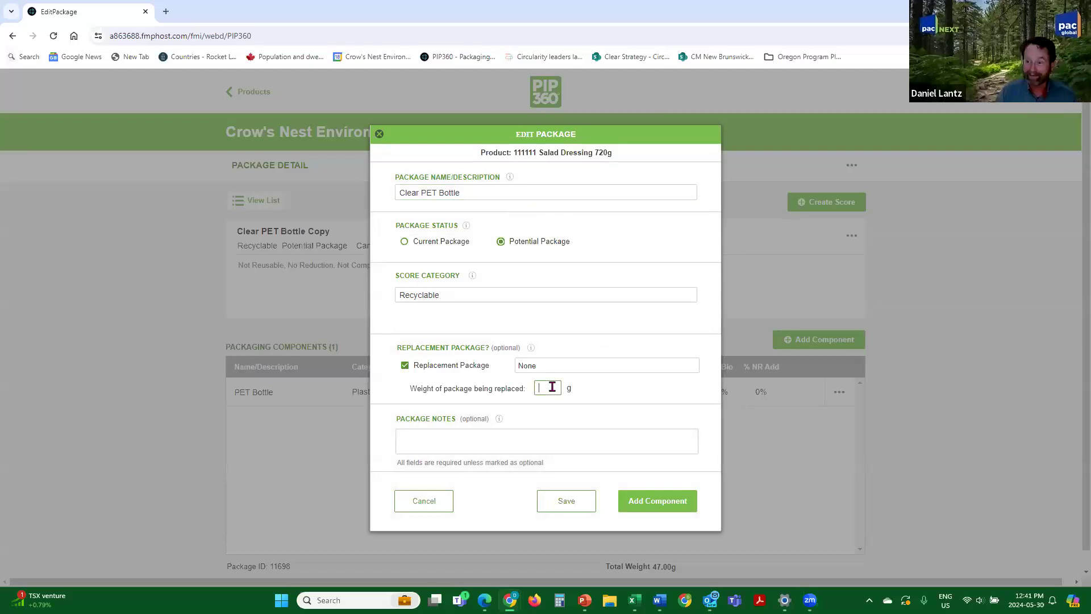
type("47")
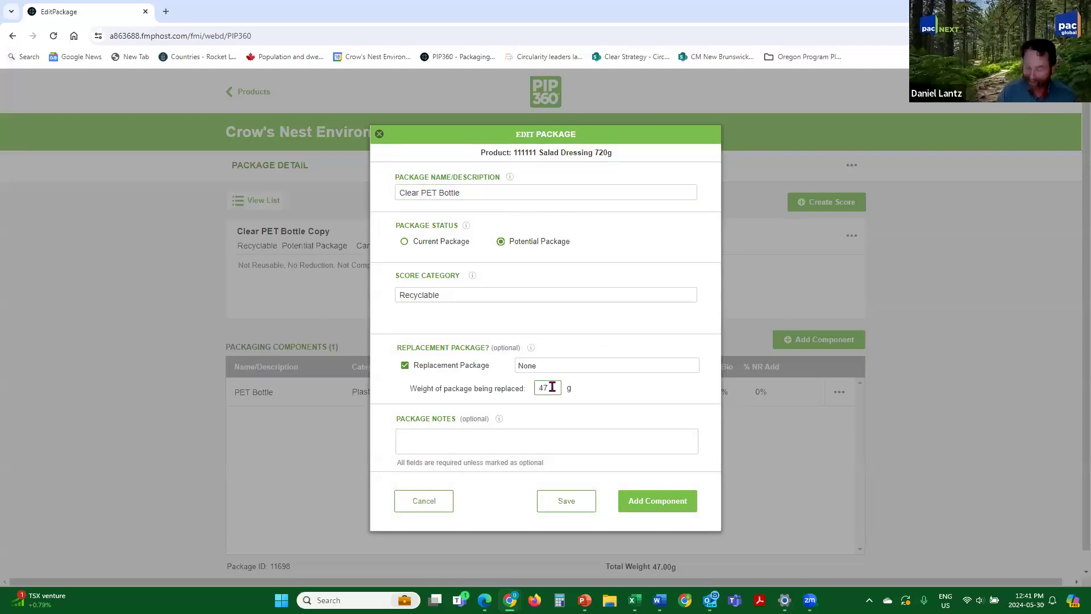
- Add the package note "Replacement for old 47 gram PET clear bottle" and save the package
left_click(461, 445)
type("Replacement for ")
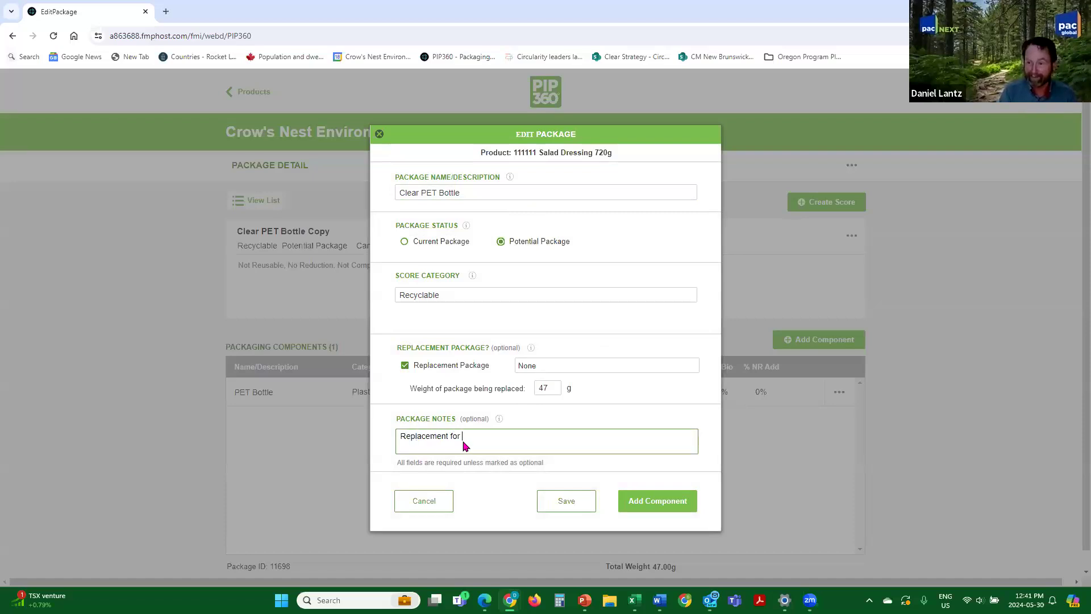
type("old 4")
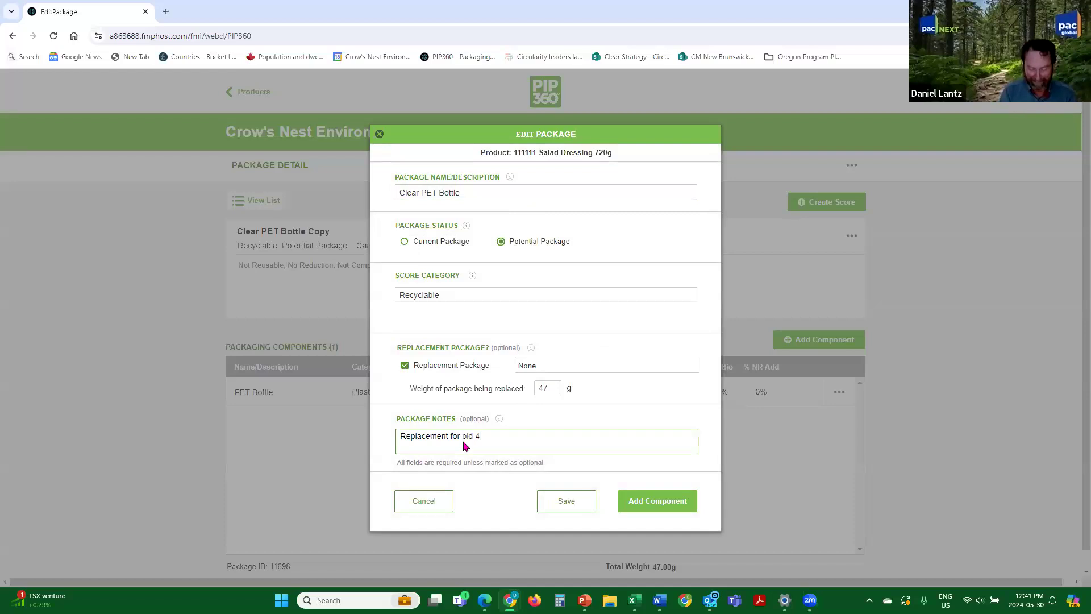
type("7 great")
key("BackSpace")
key("BackSpace")
key("BackSpace")
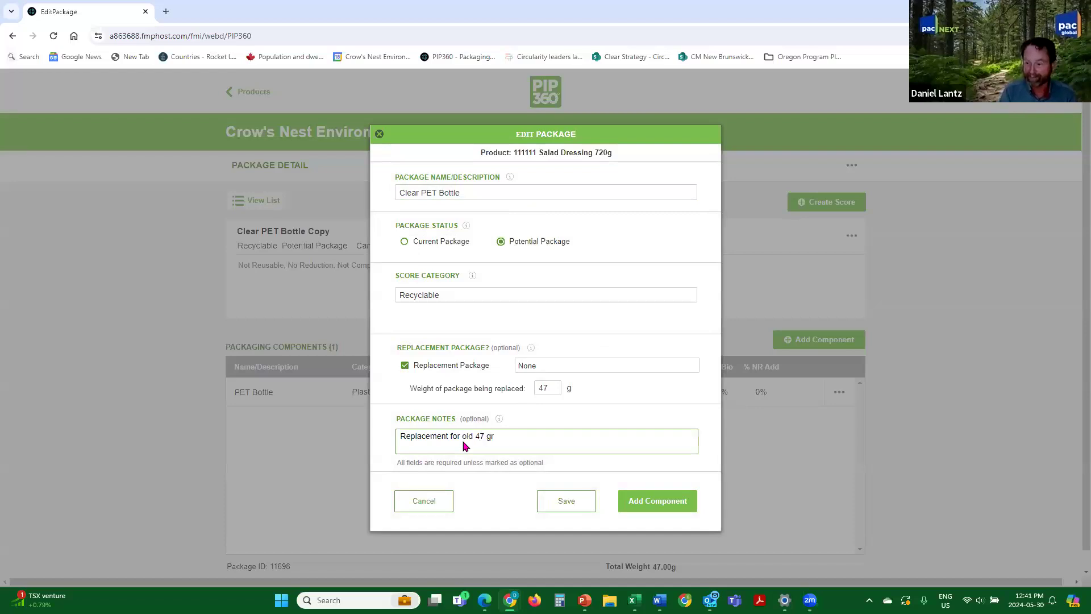
type("am PET")
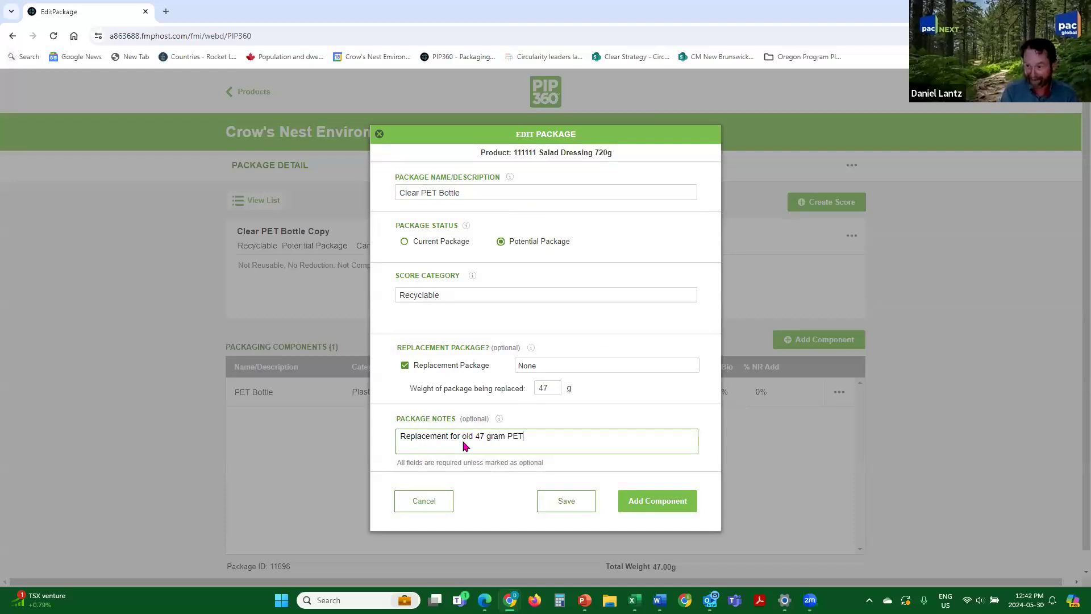
type(" clear bottle")
left_click(580, 509)
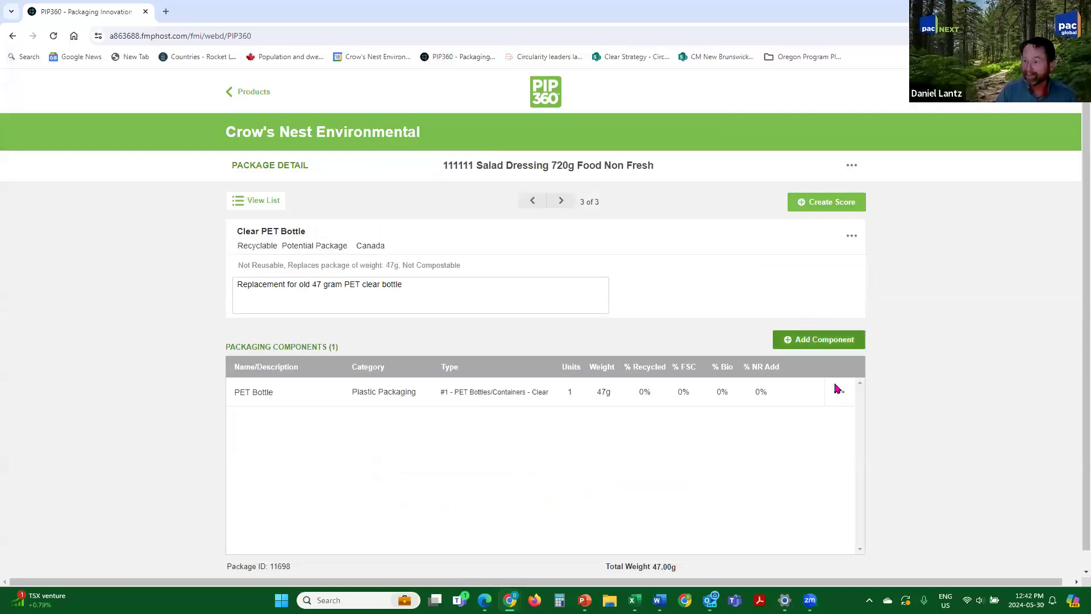
- Set the PET Bottle component's weight per unit to 40 g and save it
left_click(839, 392)
left_click(846, 427)
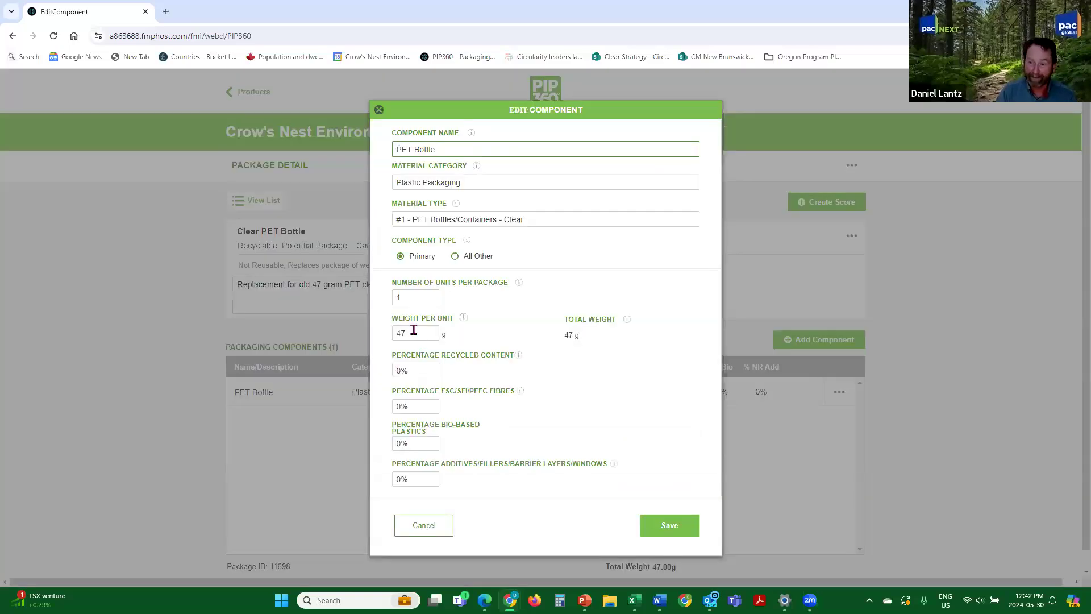
left_click(414, 330)
type("40")
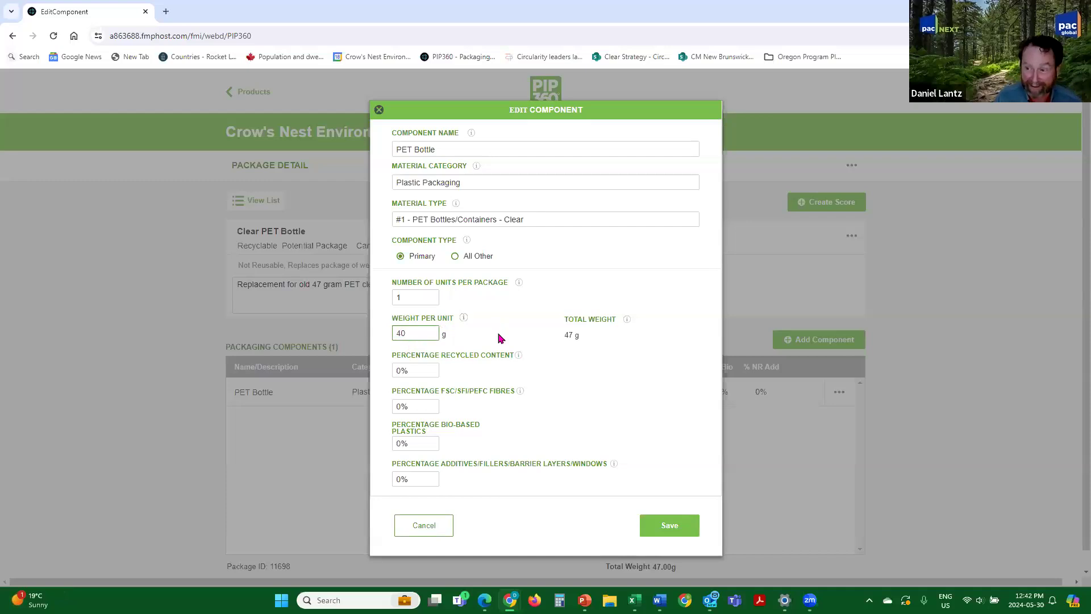
left_click(667, 531)
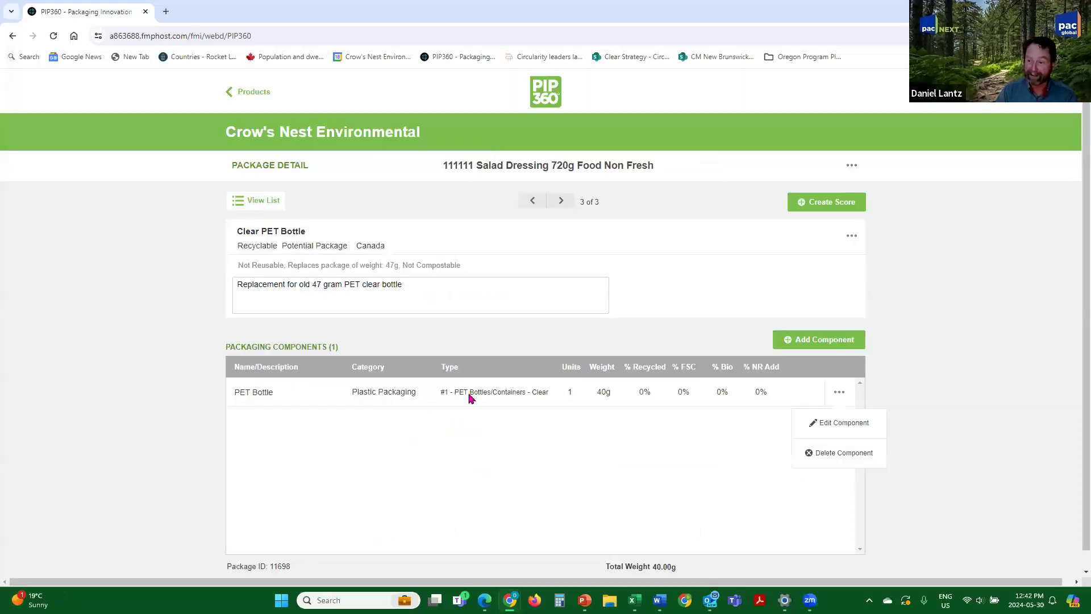
- Rename the 40 g bottle component PET Bottle - lightweight and save it
left_click(825, 421)
left_click(458, 147)
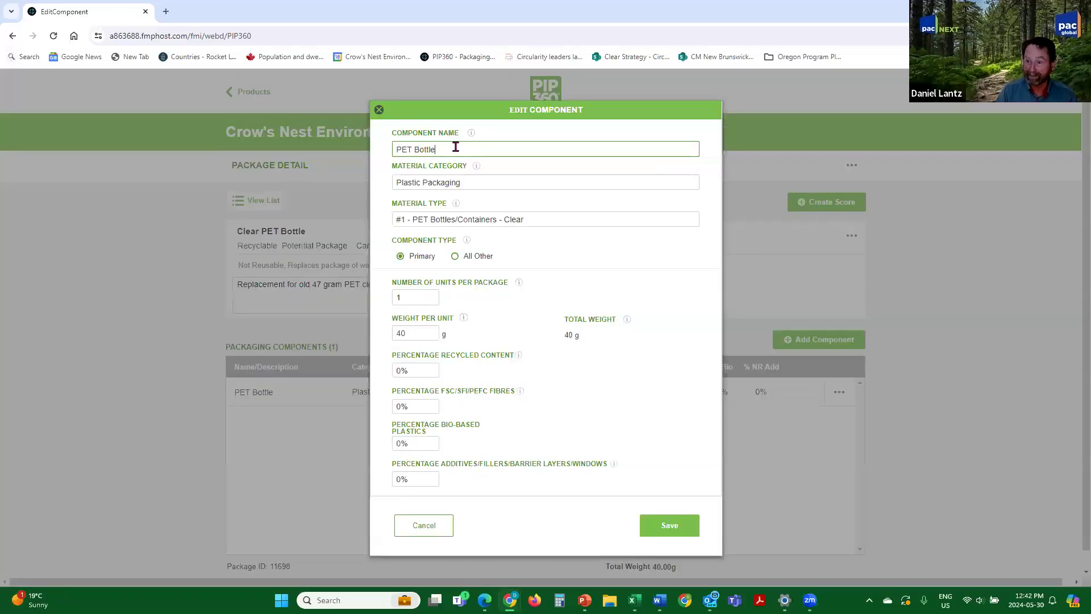
type("0-")
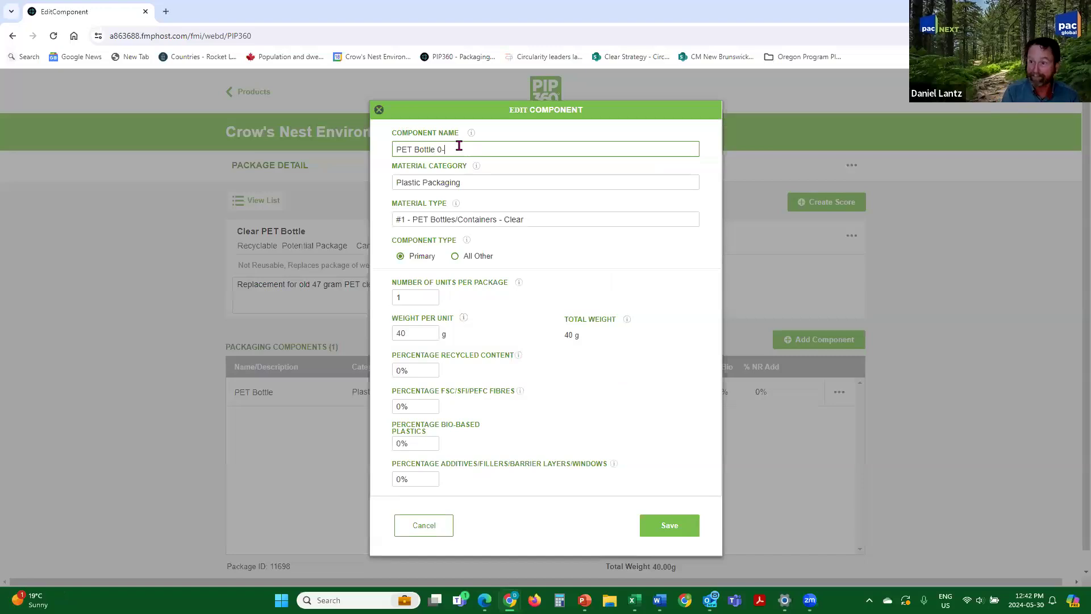
type("lighteweight")
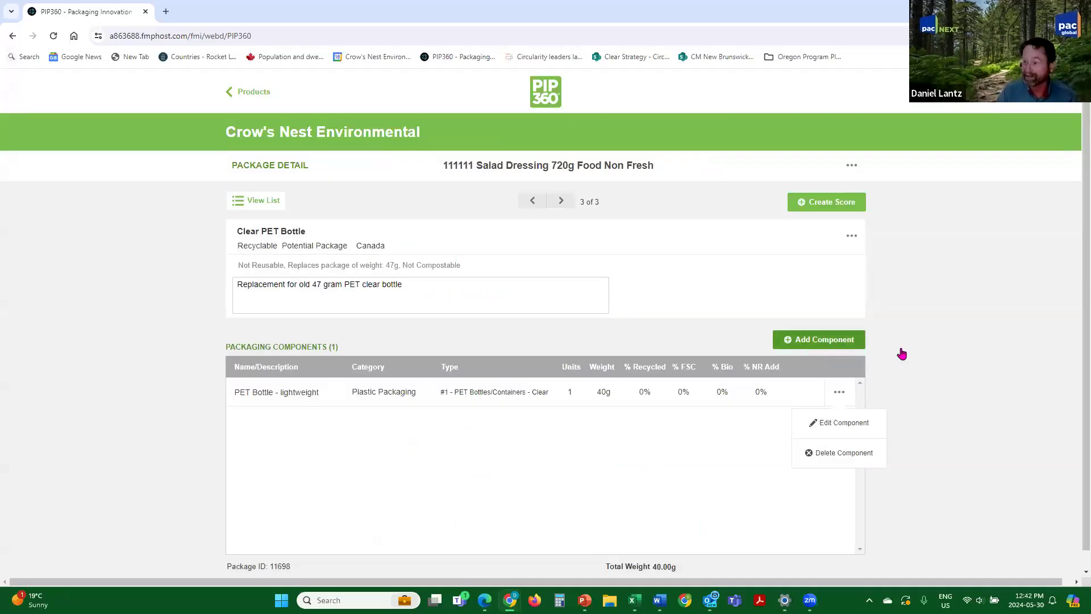
left_click(930, 403)
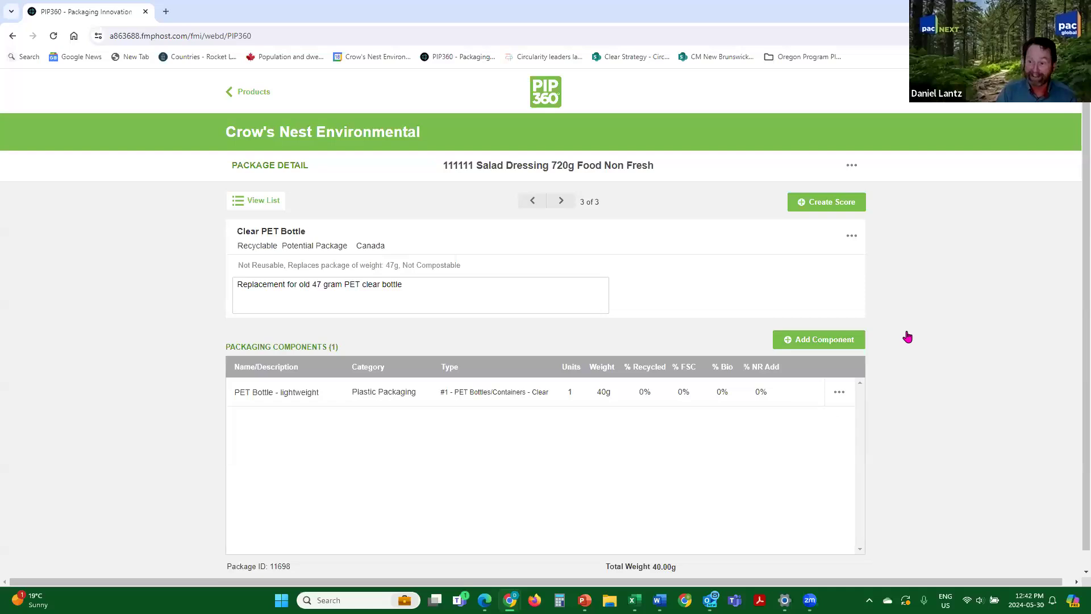
- Create the packaging score for the lightweight Clear PET Bottle package, confirming its information, and close the score report
left_click(833, 206)
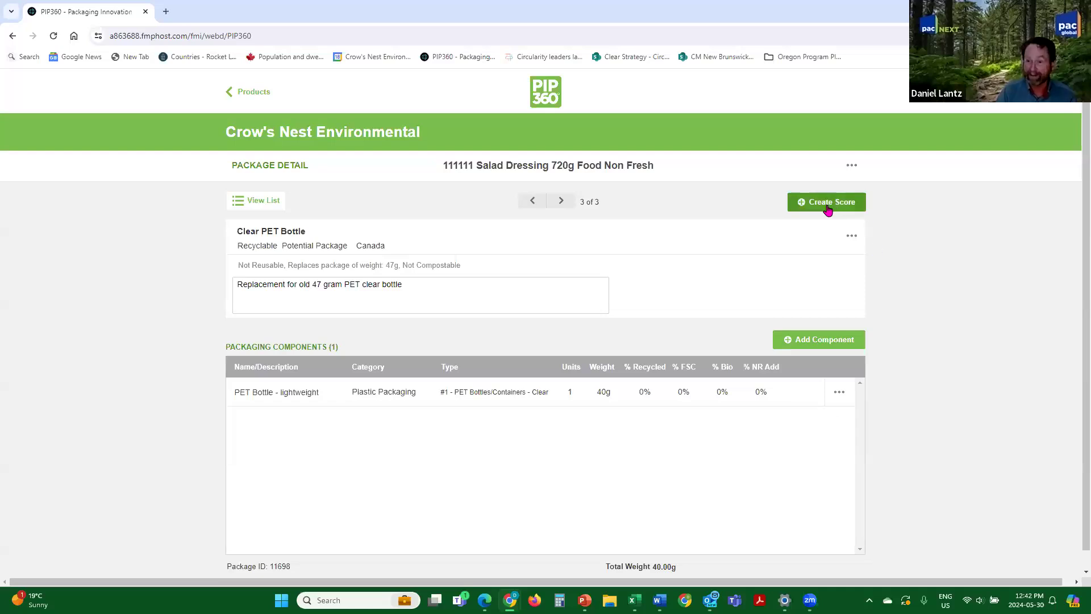
left_click(654, 409)
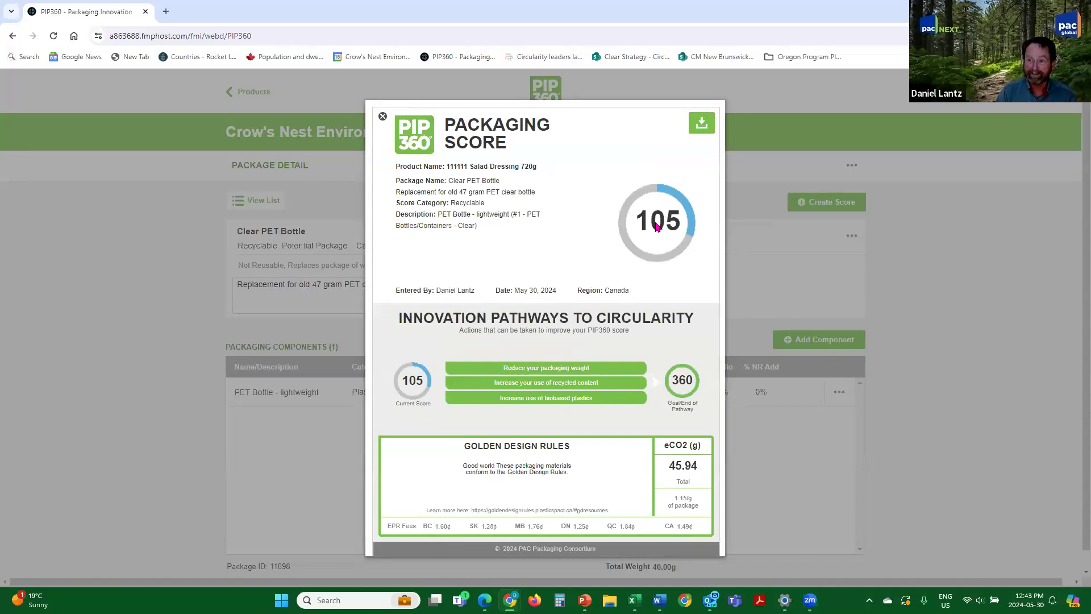
left_click(383, 119)
left_click(664, 411)
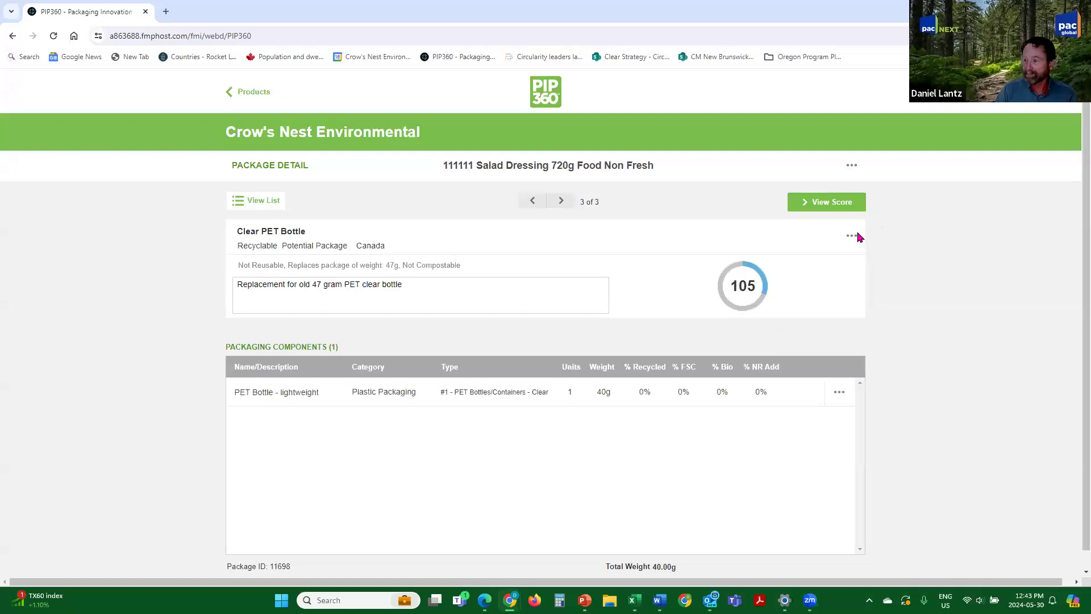
- Duplicate the lightweight Clear PET Bottle package and rename the copy Clear PET Bottle 15% PCR
left_click(855, 236)
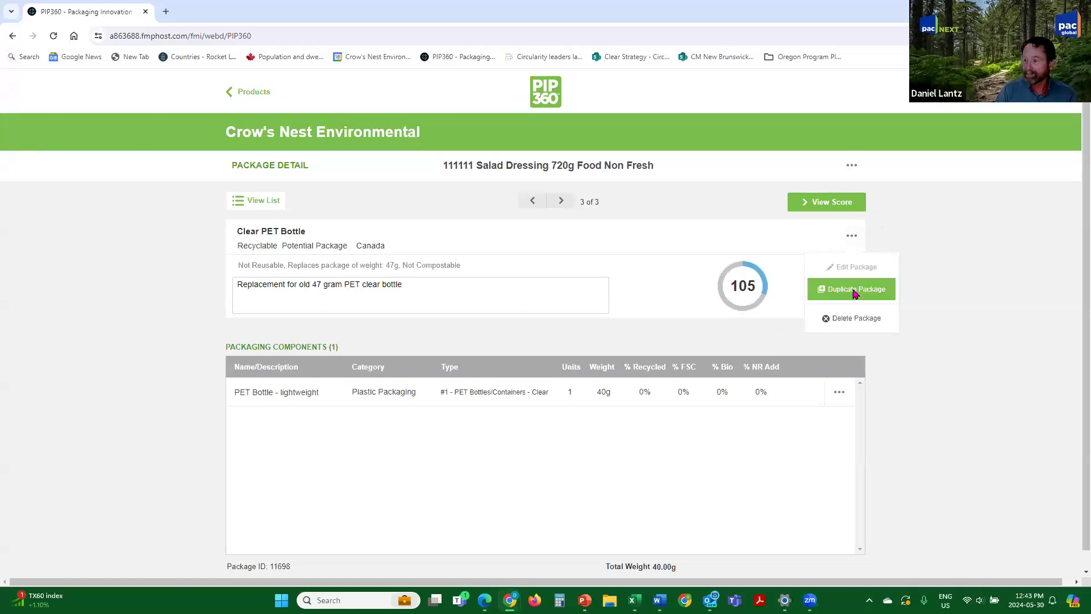
left_click(884, 289)
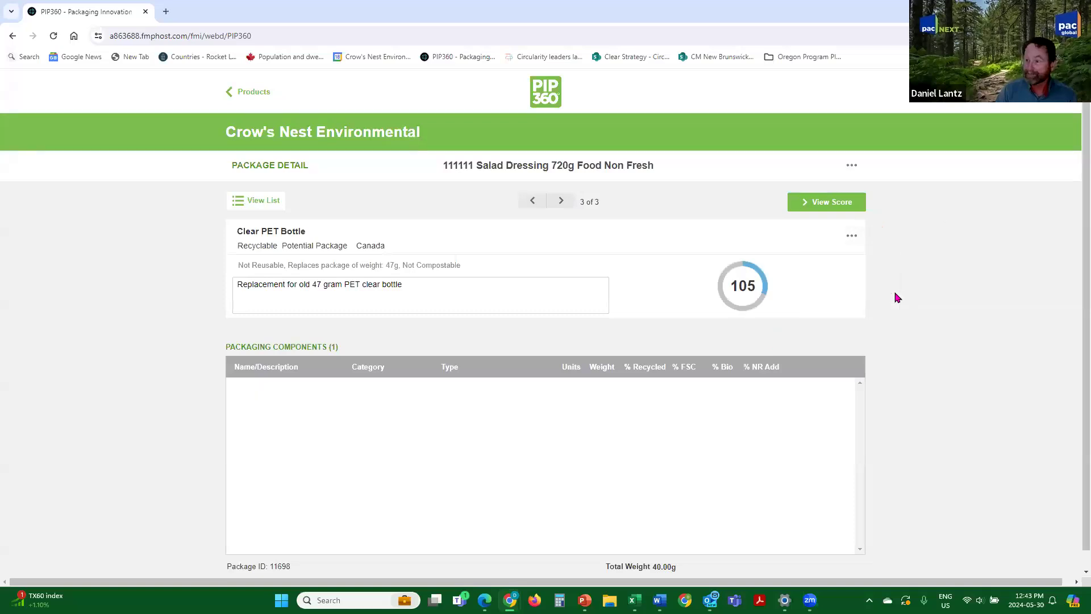
left_click(849, 238)
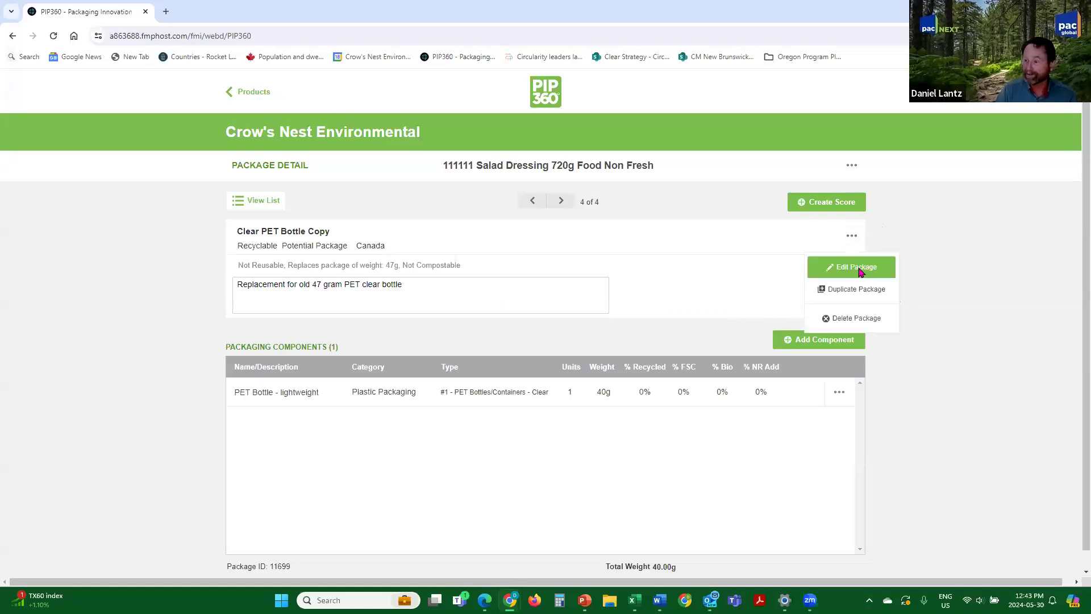
left_click(860, 271)
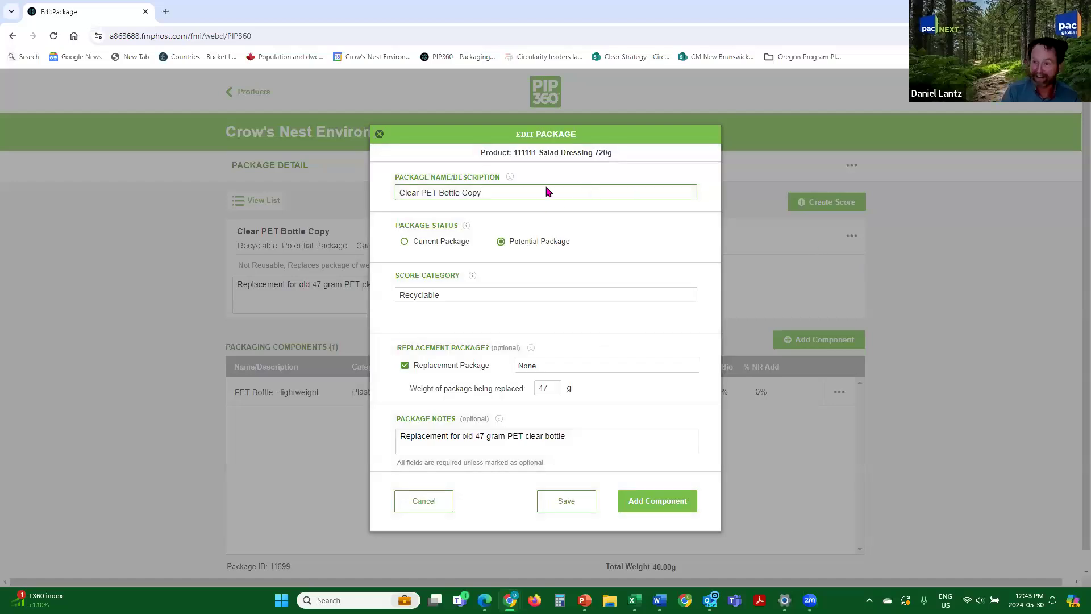
key("BackSpace")
key("BackSpace")
key("BackSpace")
key("BackSpace")
type("50")
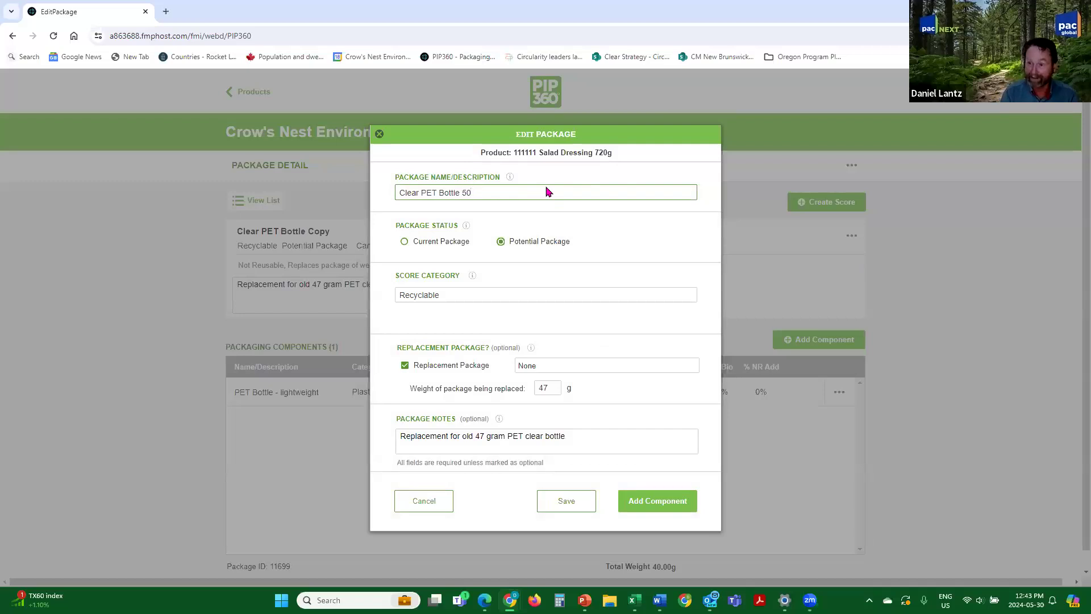
type("%")
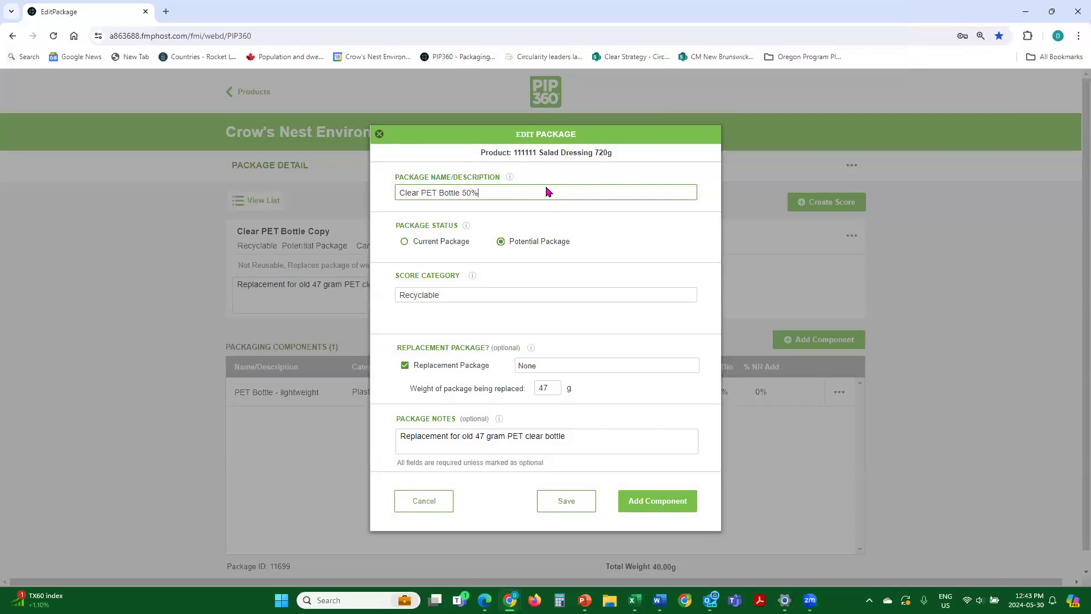
key("BackSpace")
key("BackSpace")
type("% PCR")
- Turn off Replacement Package, change the note to "Replacement for old 47 gram PET clear bottle with no PCR" and save the package
left_click(405, 365)
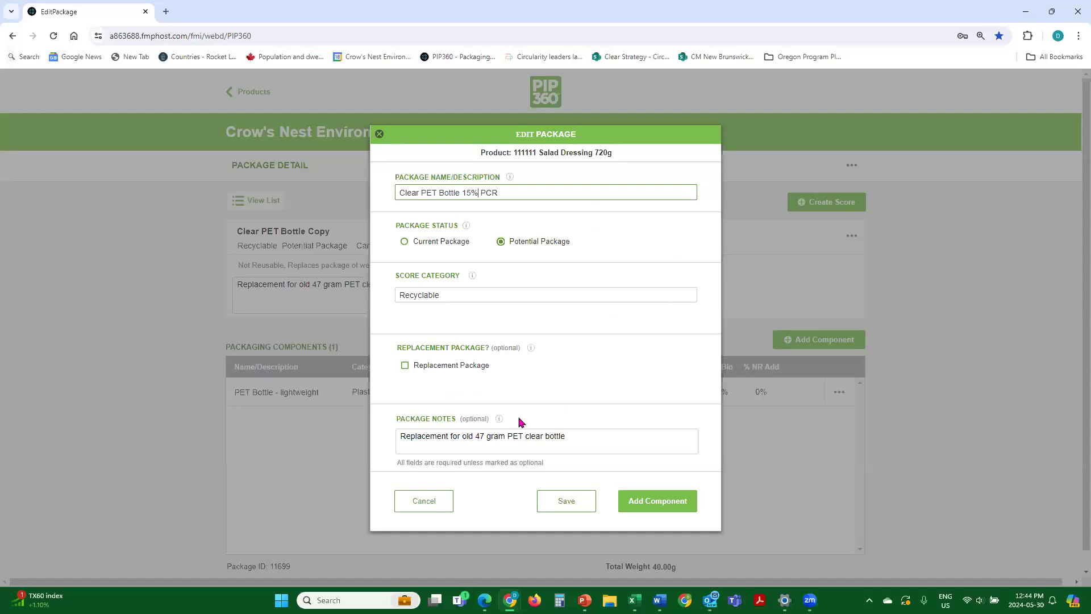
left_click(477, 436)
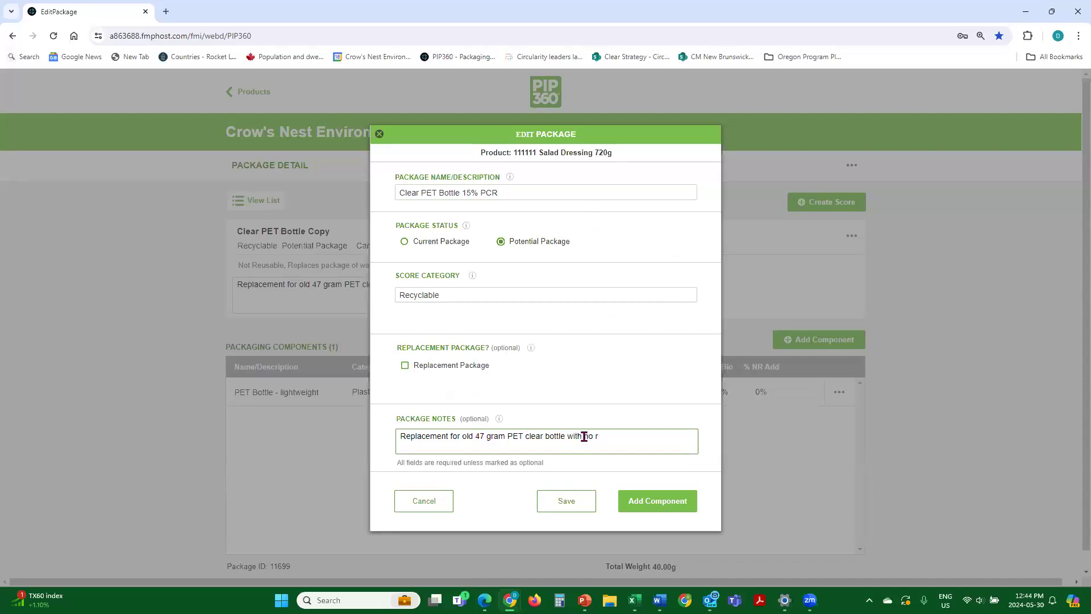
type("R")
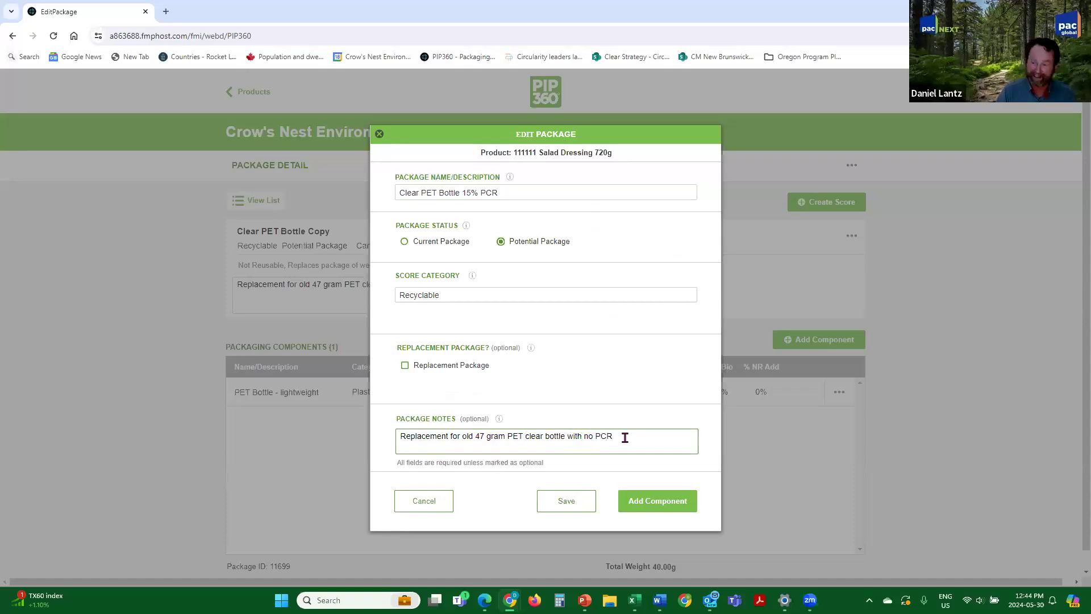
left_click(581, 507)
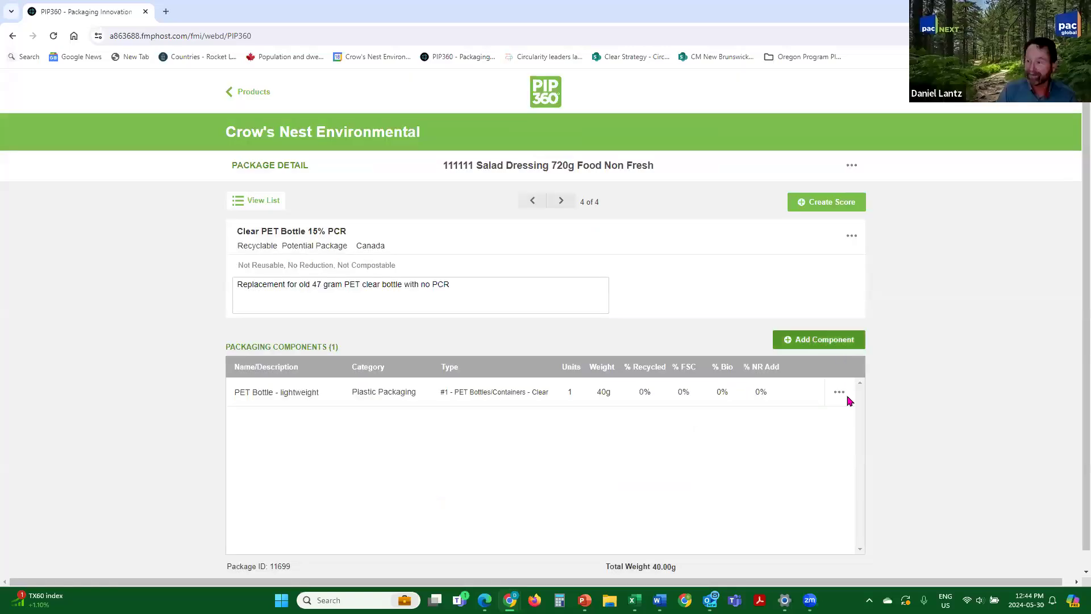
- Set the weight per unit of the PET Bottle - lightweight component in the Clear PET Bottle 15% PCR package to 47 g
left_click(839, 394)
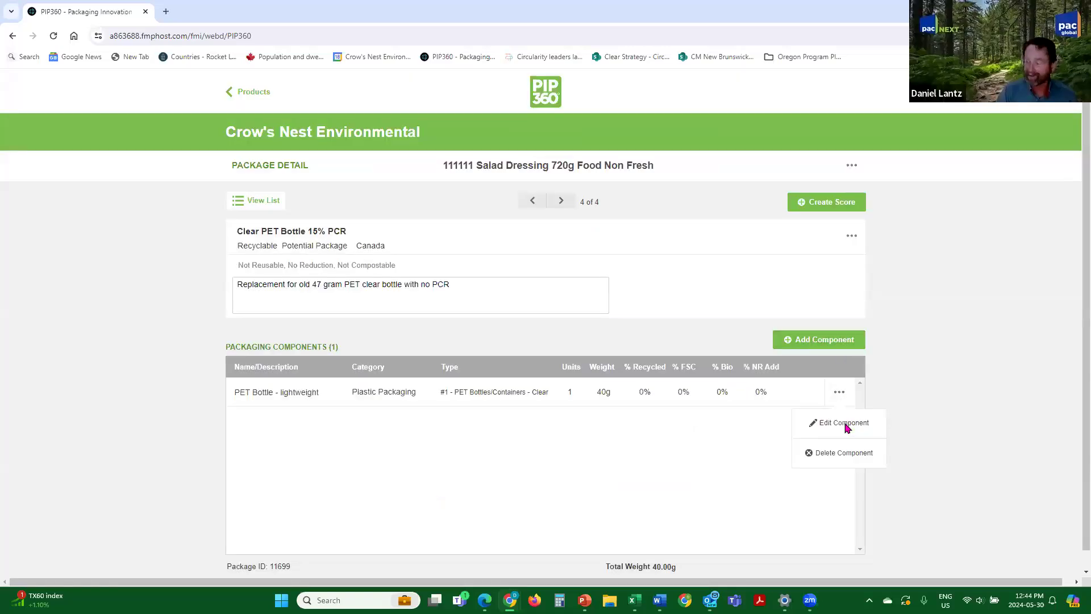
left_click(843, 422)
left_click(414, 332)
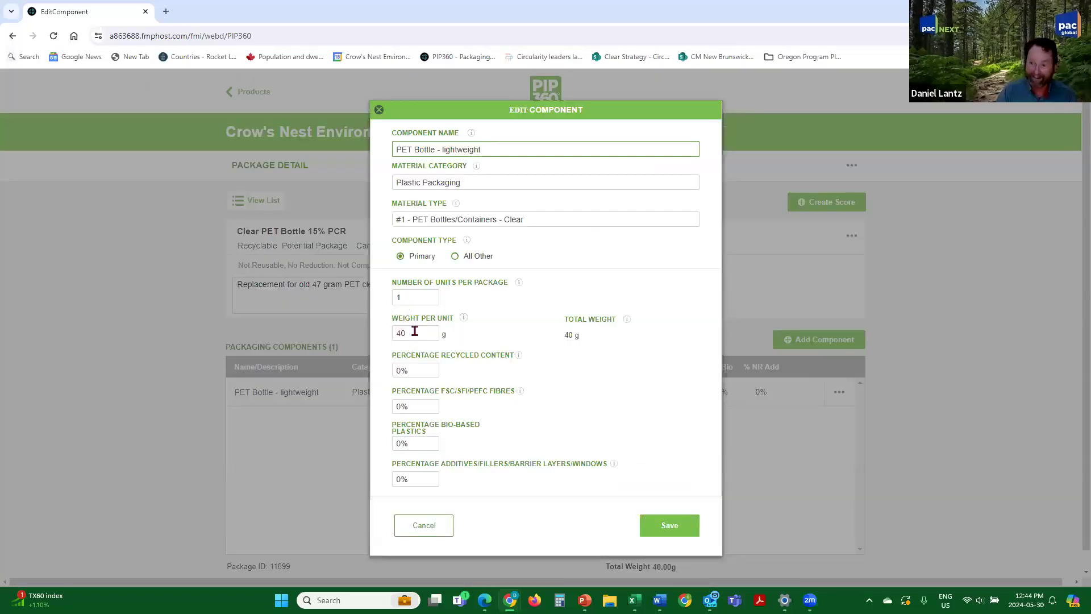
type("47")
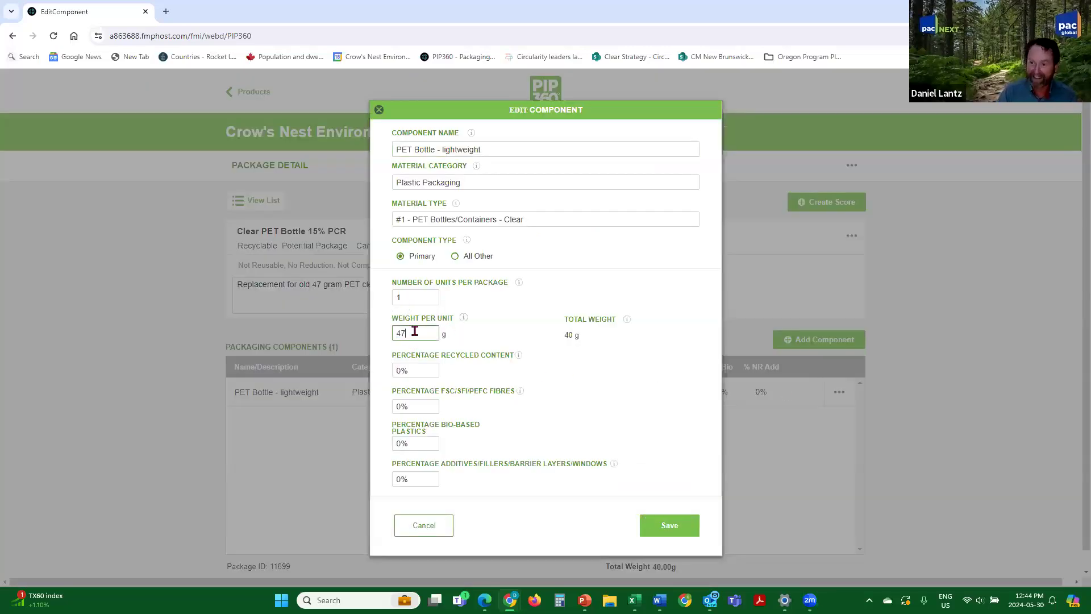
- Rename the component PET Bottle + 15% PCR
left_click(494, 149)
mouse_move(480, 150)
left_mouse_down()
mouse_move(451, 149)
mouse_move(487, 146)
left_mouse_up()
left_click(485, 144)
key("BackSpace")
key("BackSpace")
key("BackSpace")
key("BackSpace")
key("BackSpace")
key("BackSpace")
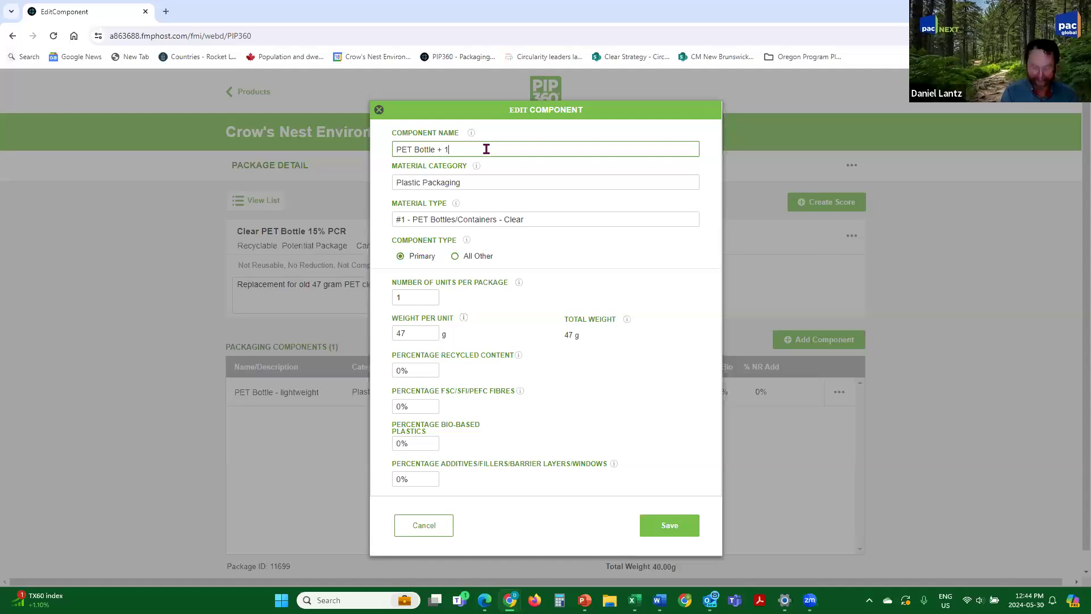
type("+ 15% ")
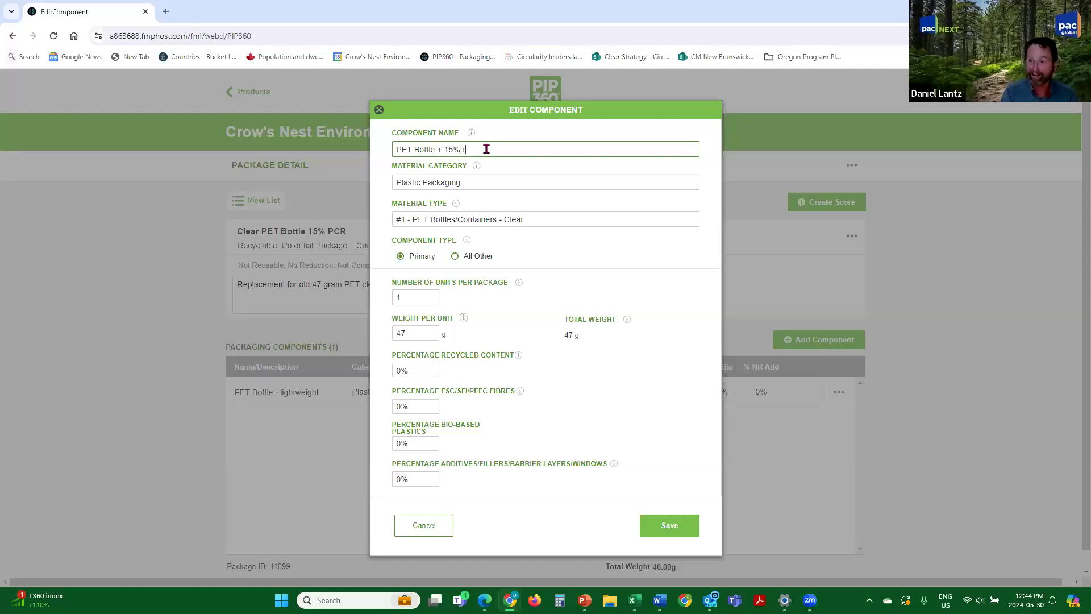
type("PCR")
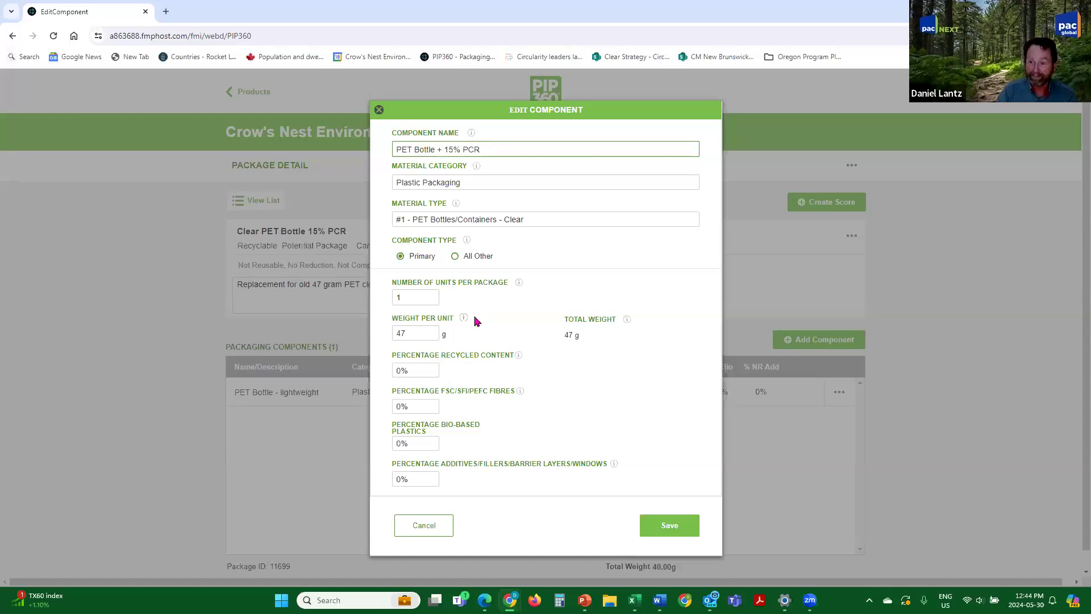
- Set the component's percentage of recycled content to 15% and save the component
left_click(427, 368)
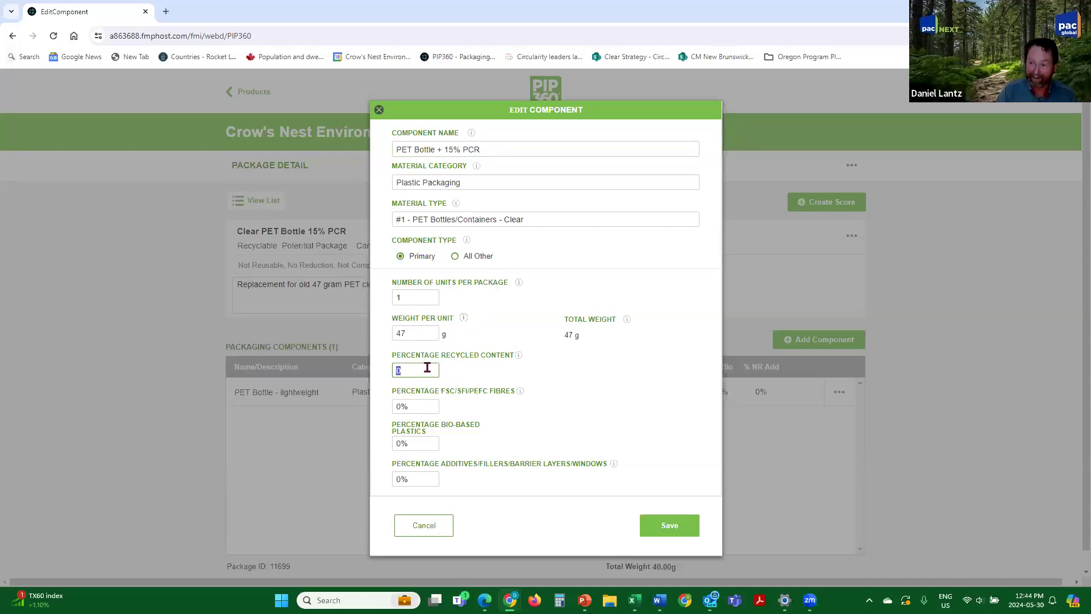
type("15")
left_click(526, 379)
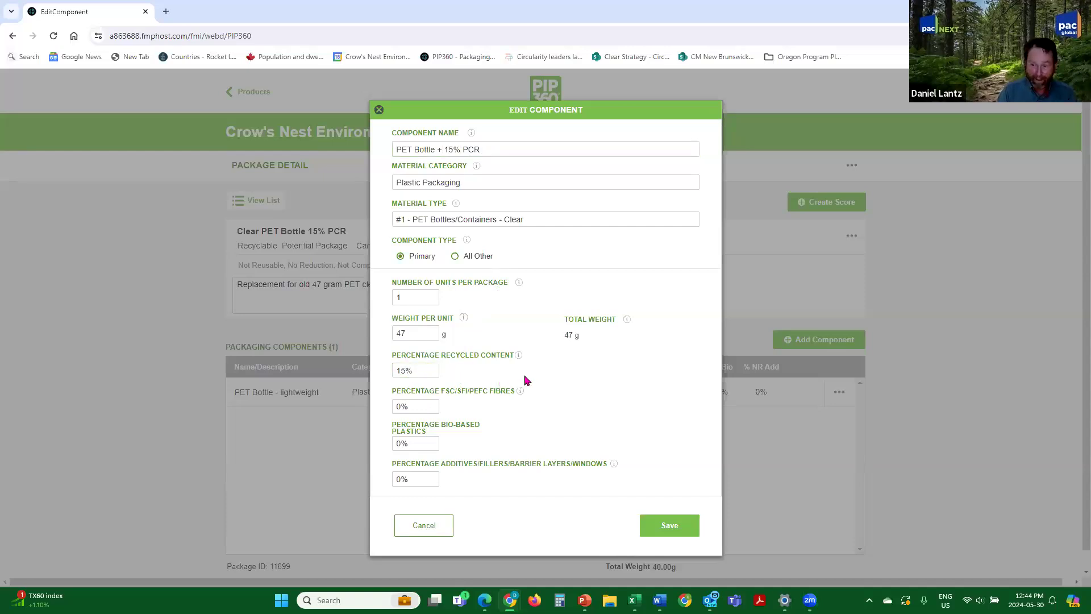
left_click(669, 525)
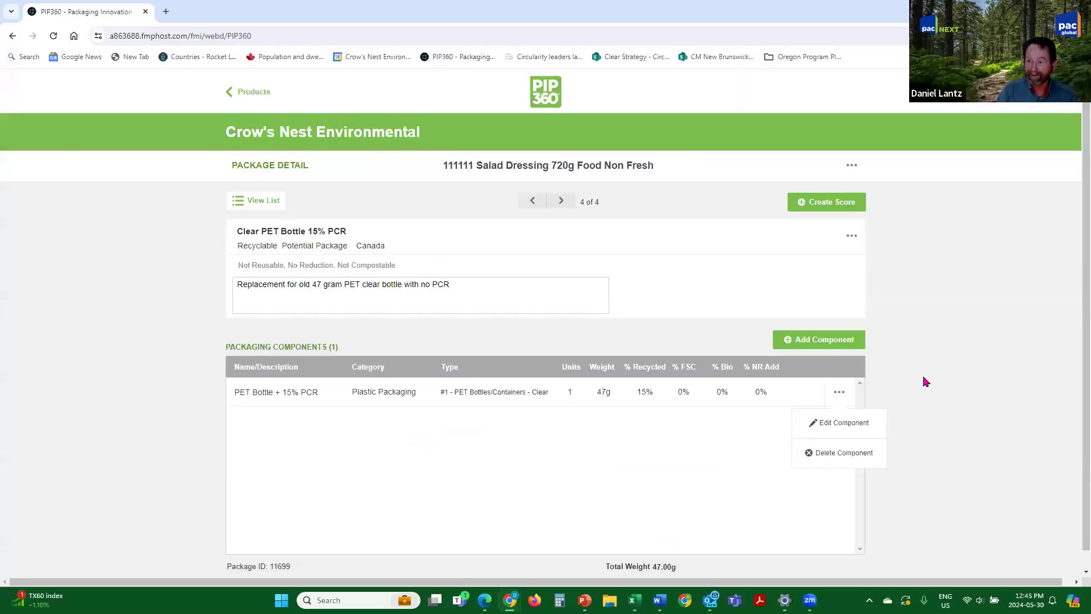
- Create the packaging score for the Clear PET Bottle 15% PCR package and close the score report
left_click(833, 203)
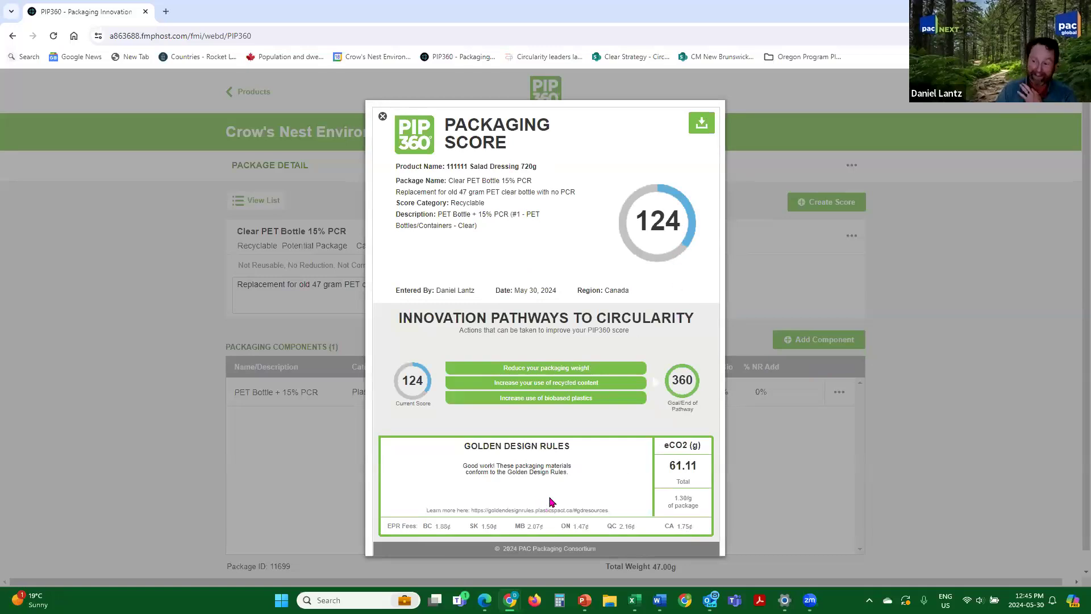
left_click(383, 116)
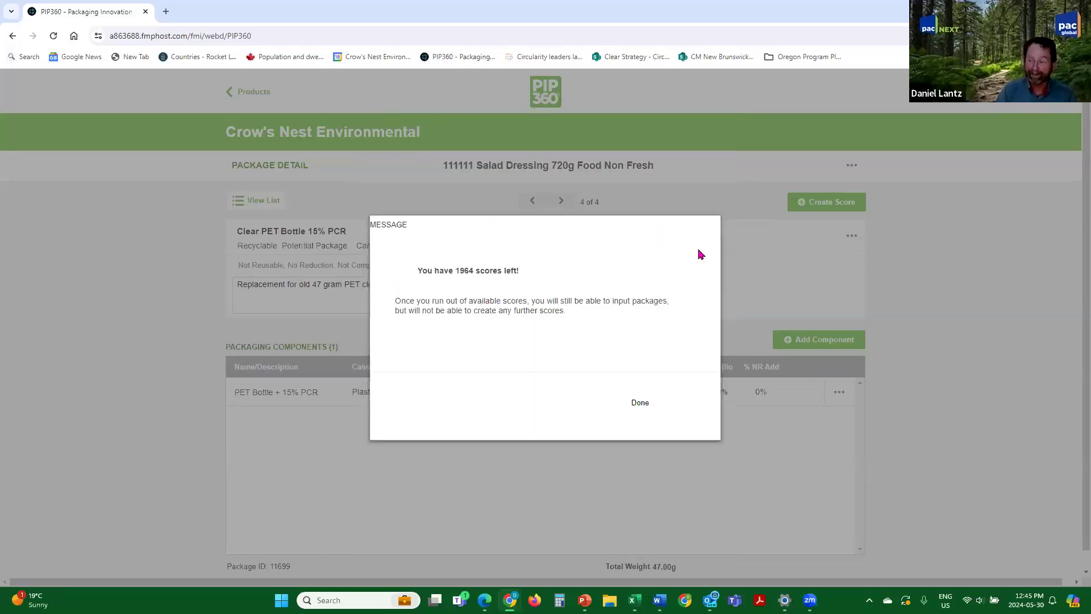
left_click(669, 410)
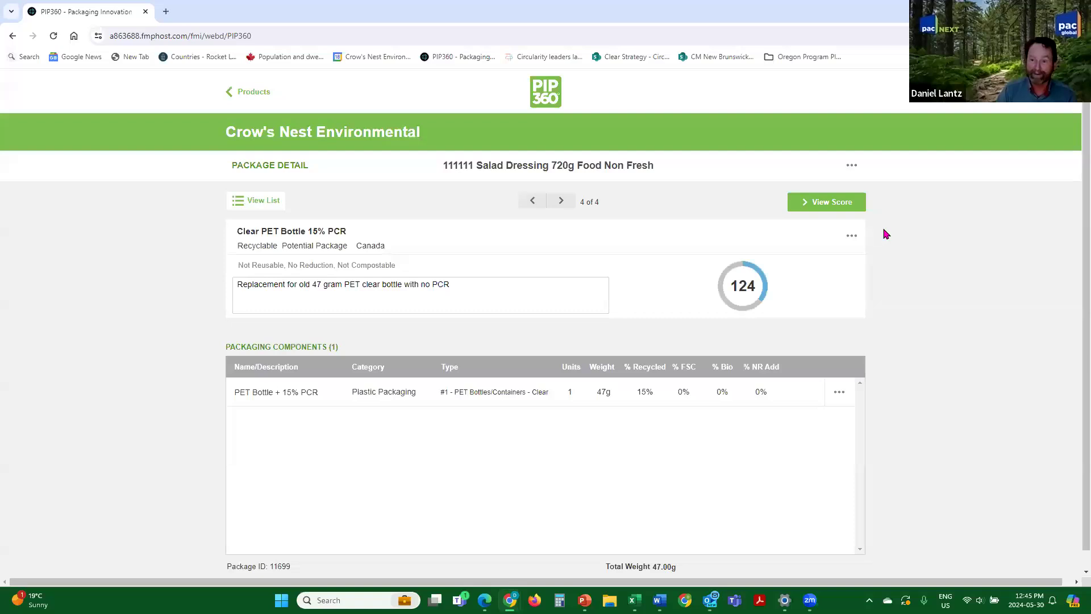
- Duplicate the Clear PET Bottle 15% PCR package and rename the copy Clear PET Bottle 15% PCR + lightweighting
left_click(853, 237)
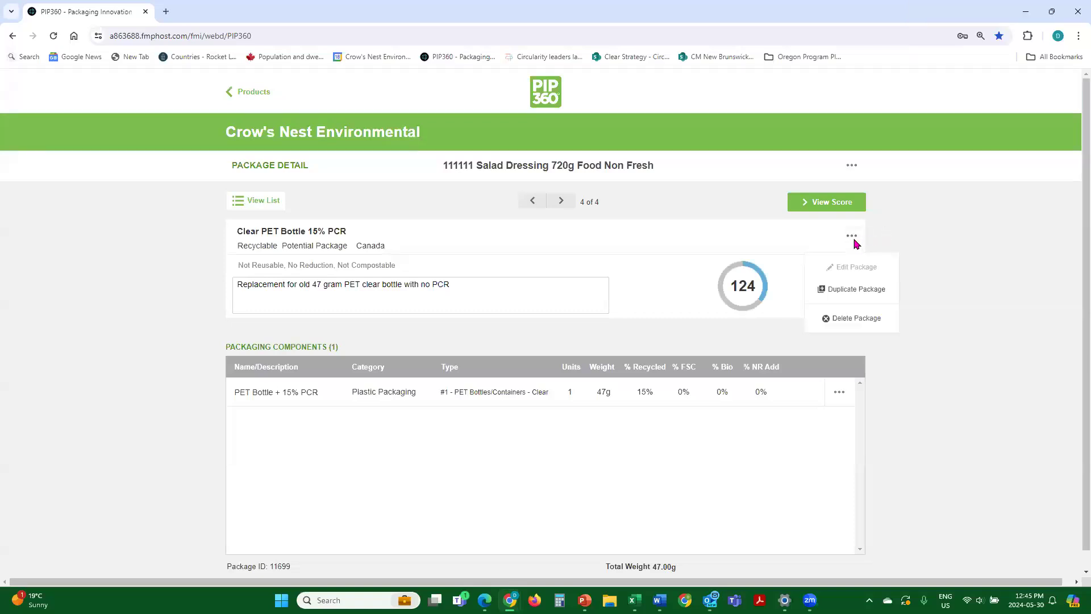
left_click(854, 292)
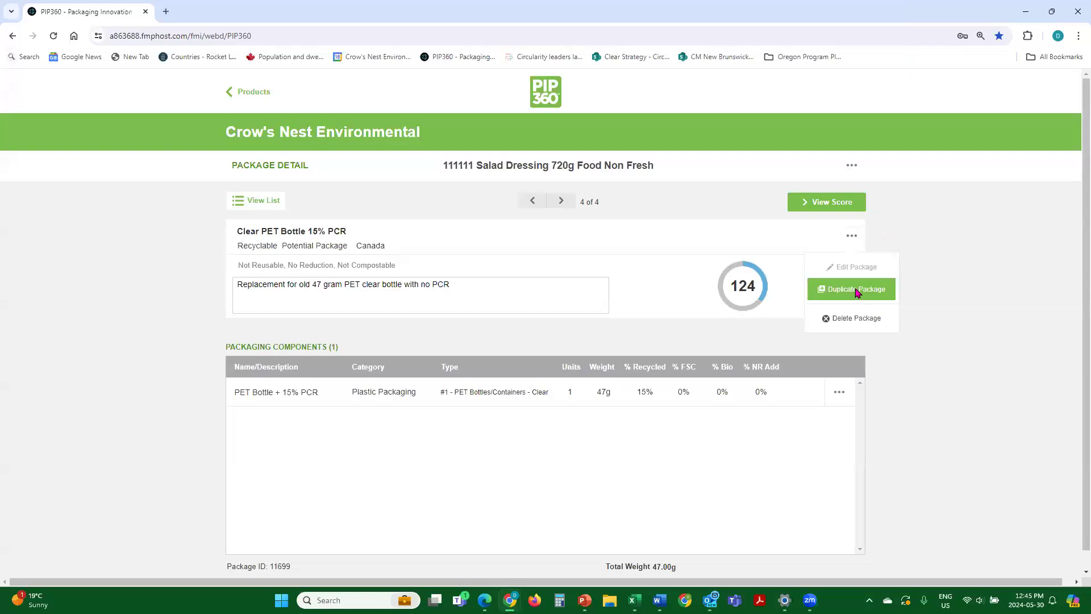
left_click(851, 237)
left_click(816, 272)
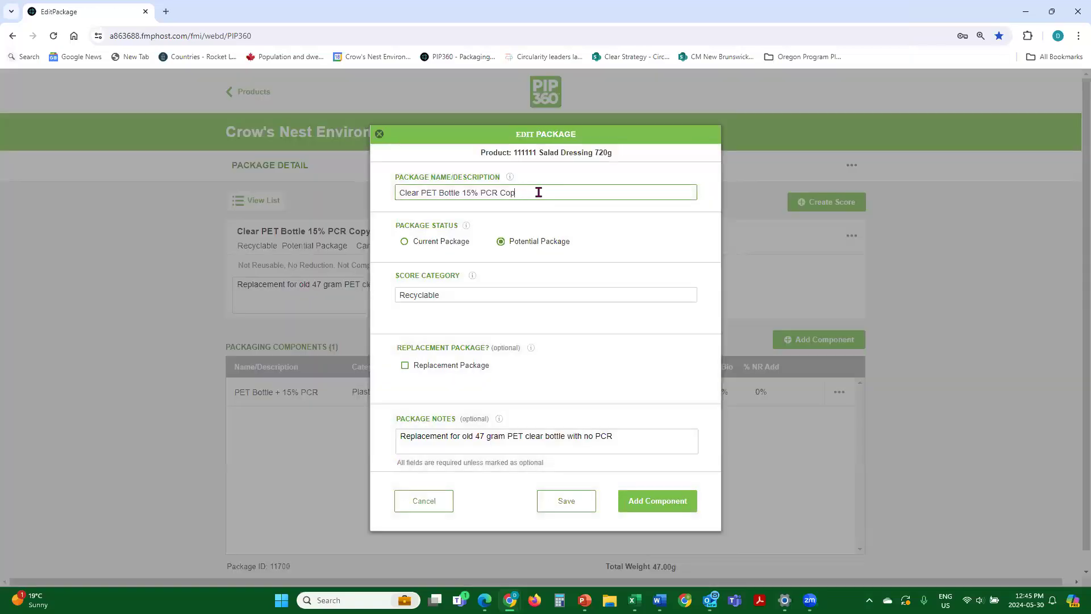
type("+ ")
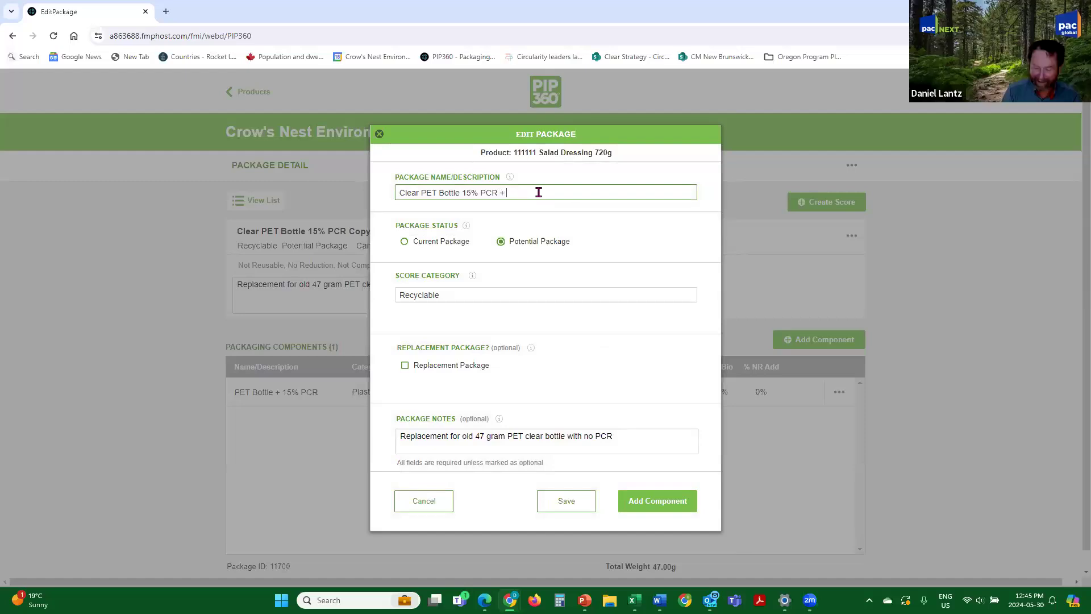
type("lightweight")
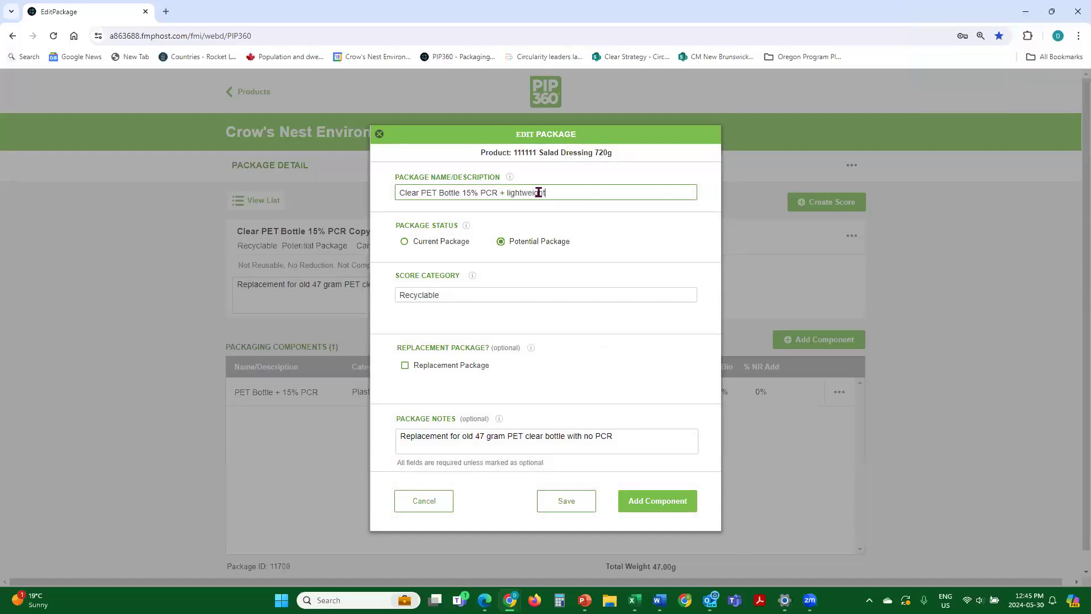
type("ing")
- Mark the copy as a replacement package with a replaced package weight of 47 g and save it
left_click(405, 365)
left_click(537, 387)
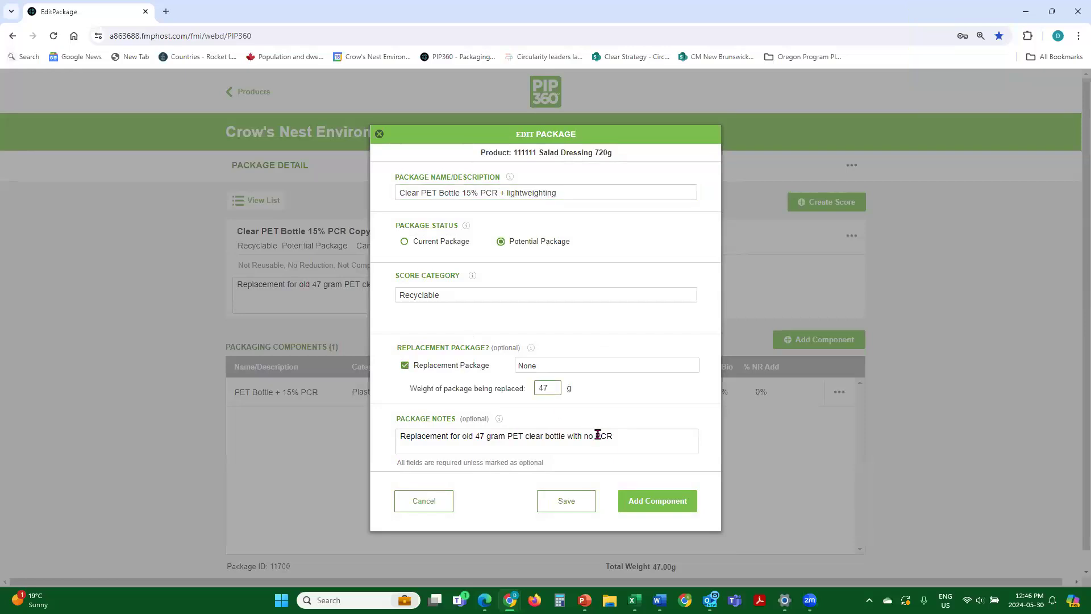
left_click(615, 437)
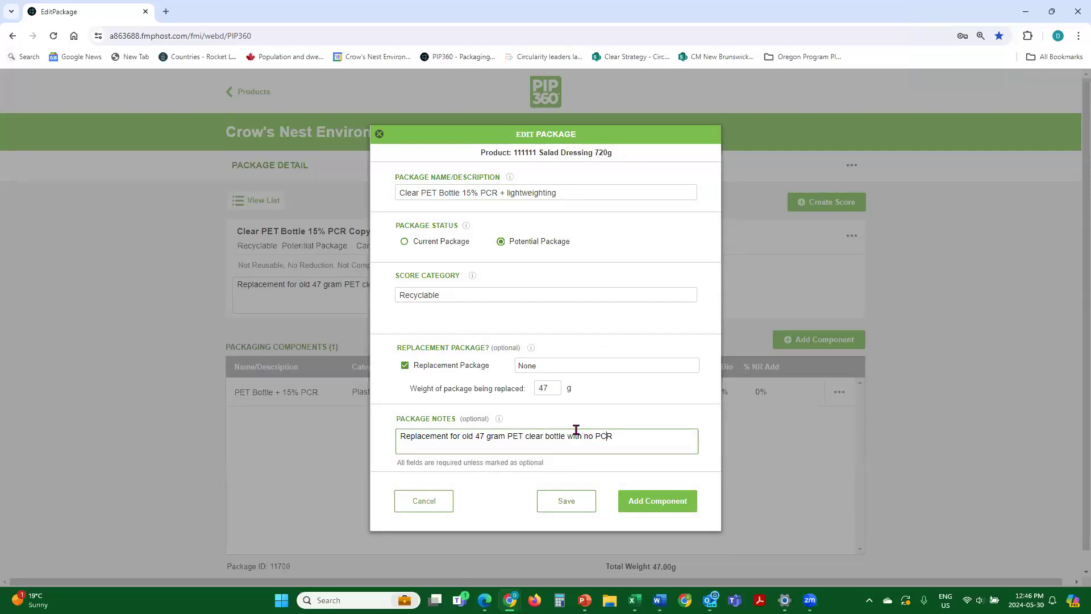
left_click_drag(567, 436, 631, 438)
type("with")
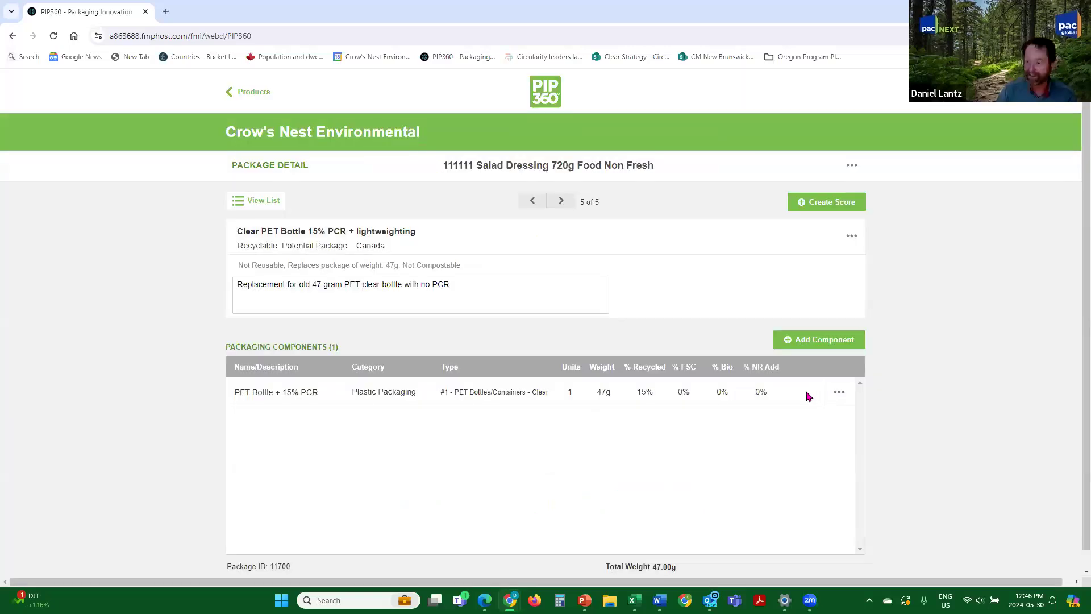
- Set the weight per unit of the PET Bottle + 15% PCR component in the new copy to 40 g
left_click(839, 392)
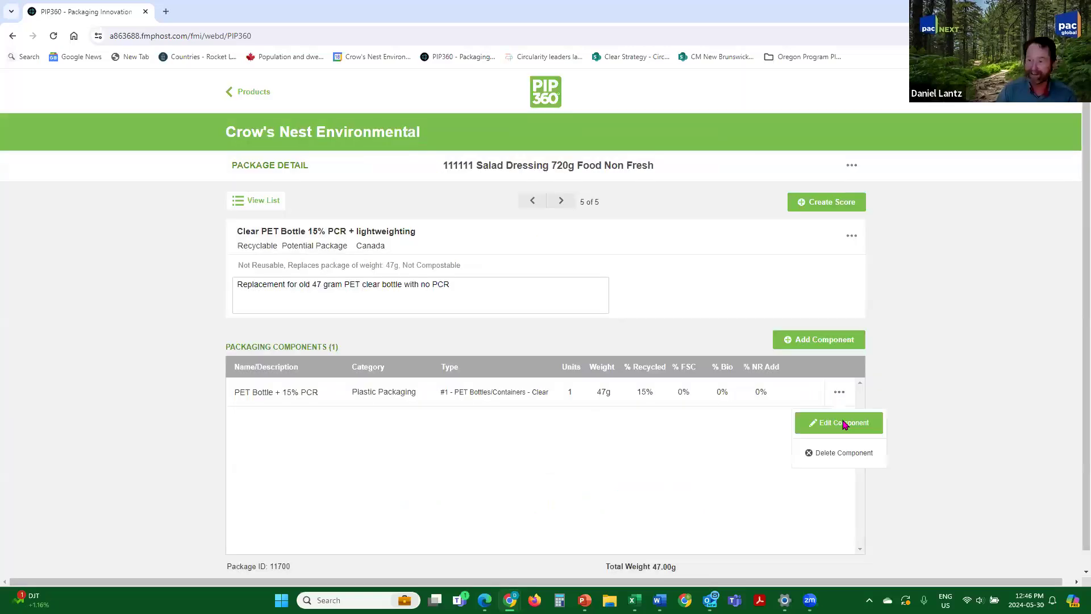
left_click(794, 386)
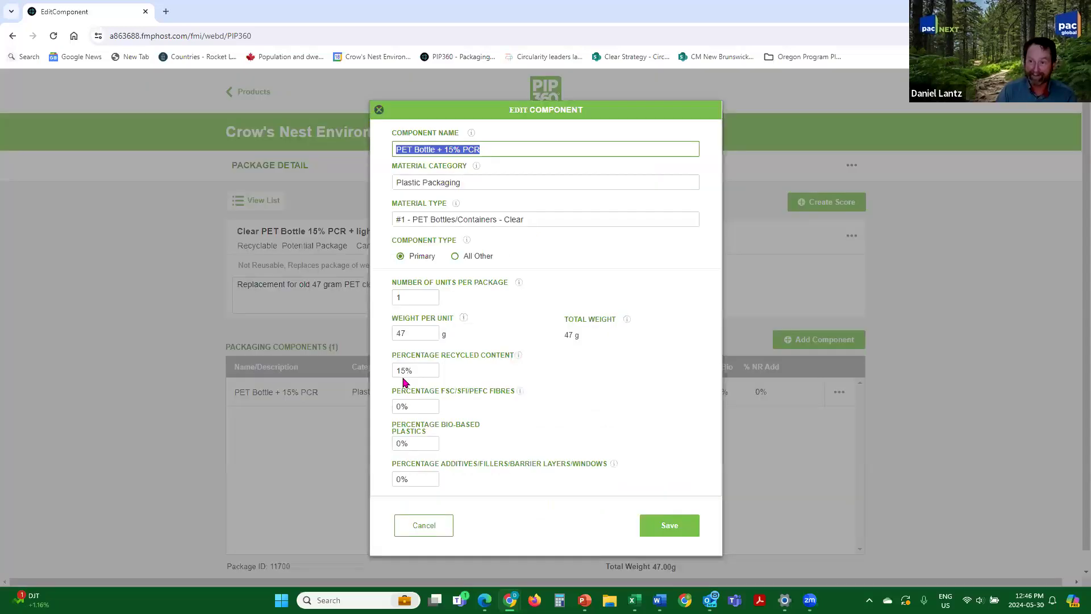
left_click(415, 332)
type("40")
- Rename the 40 g component PET Bottle + 15% PCR + lightweighting and save it
left_click(499, 149)
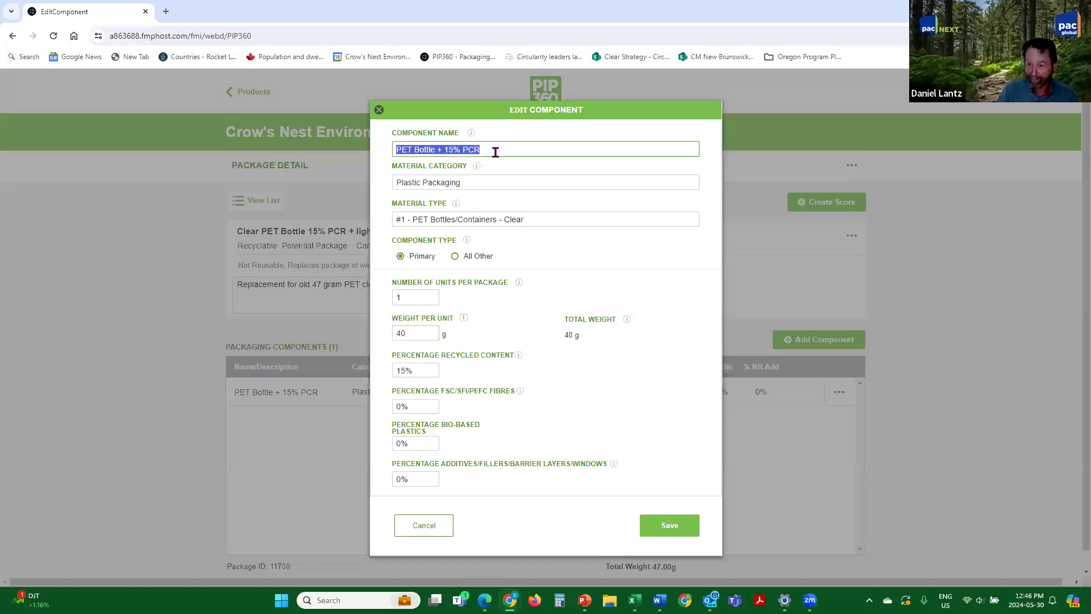
left_click(486, 151)
type("+ lightweighting")
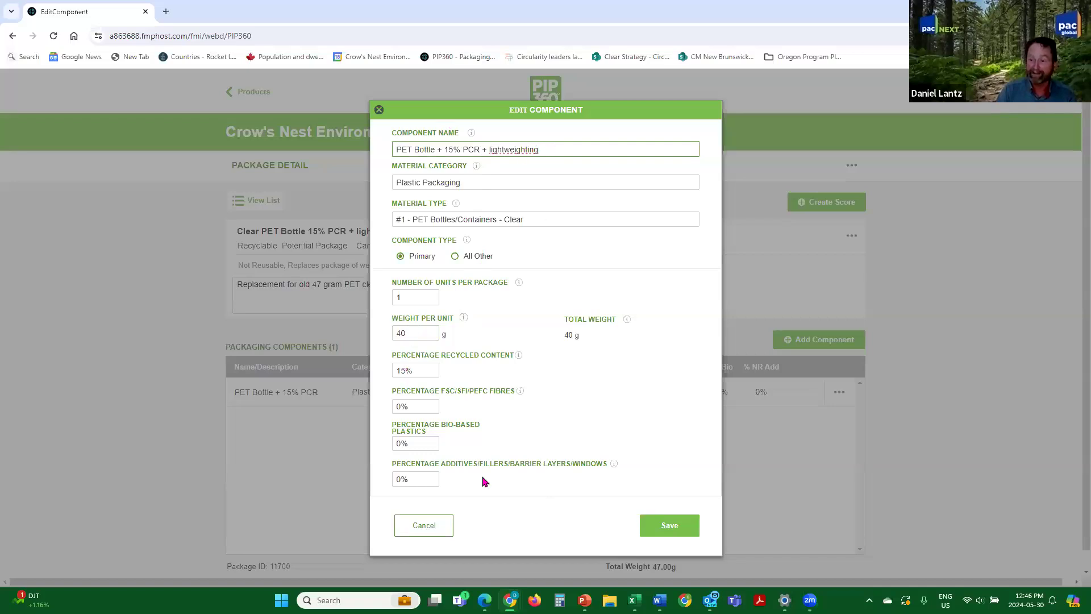
left_click(678, 524)
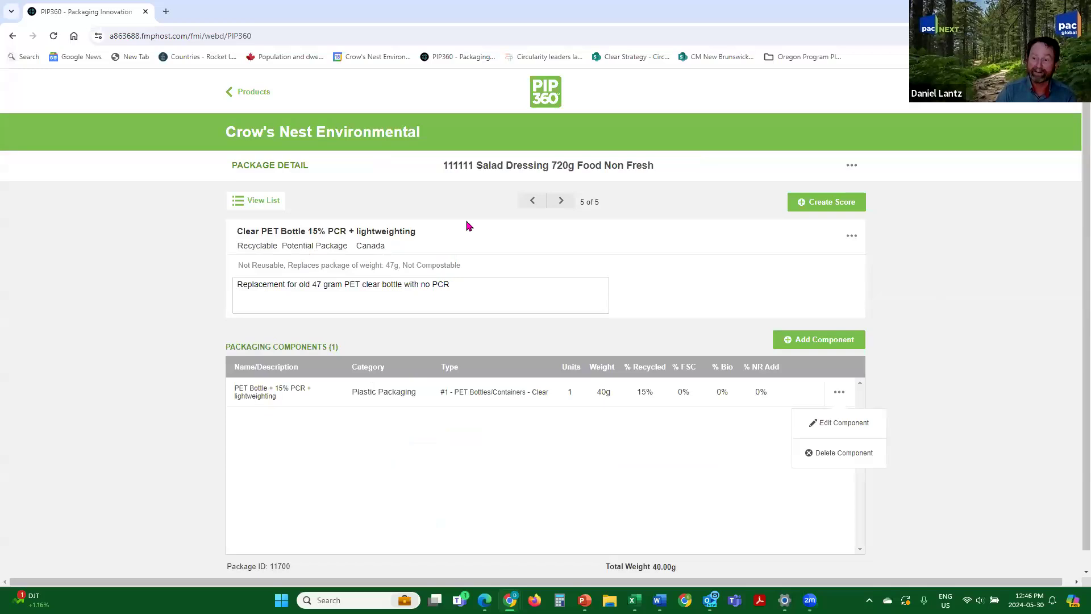
- Create the packaging score for the Clear PET Bottle 15% PCR + lightweighting package and close the score report
left_click(825, 206)
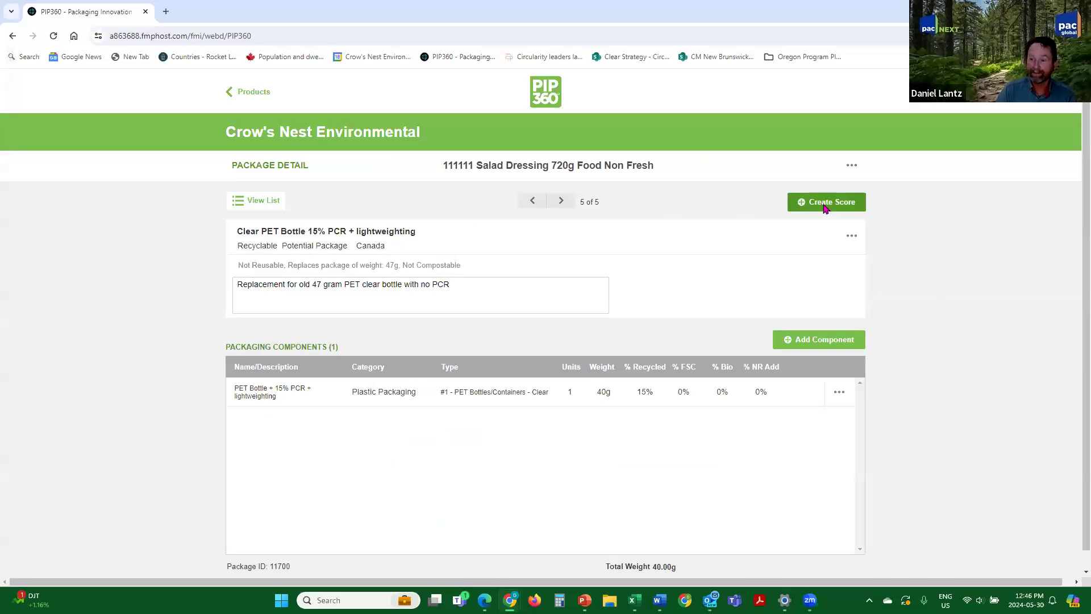
left_click(652, 408)
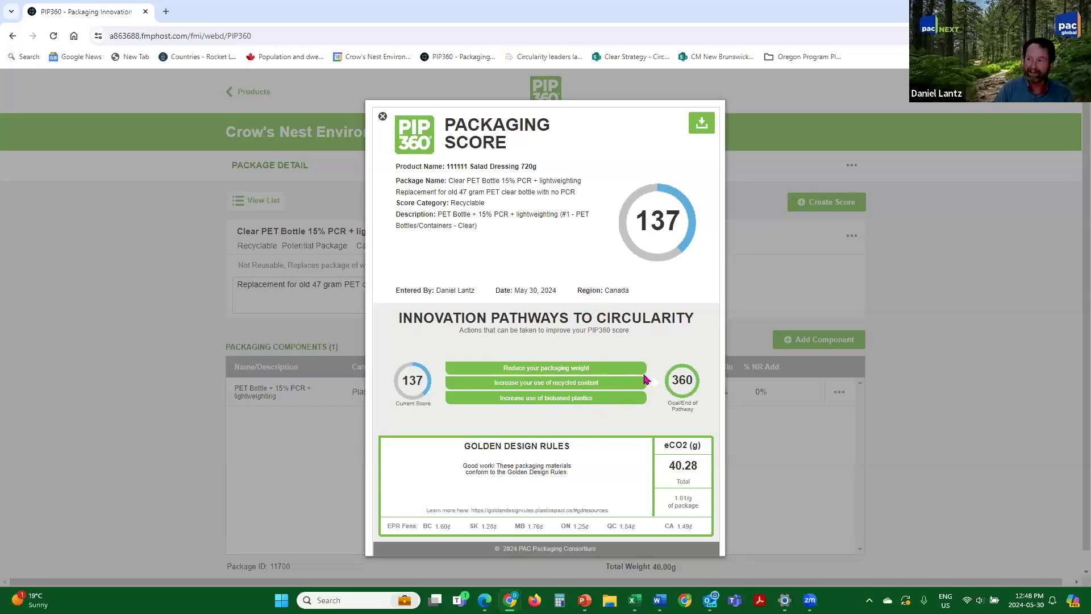
left_click(383, 117)
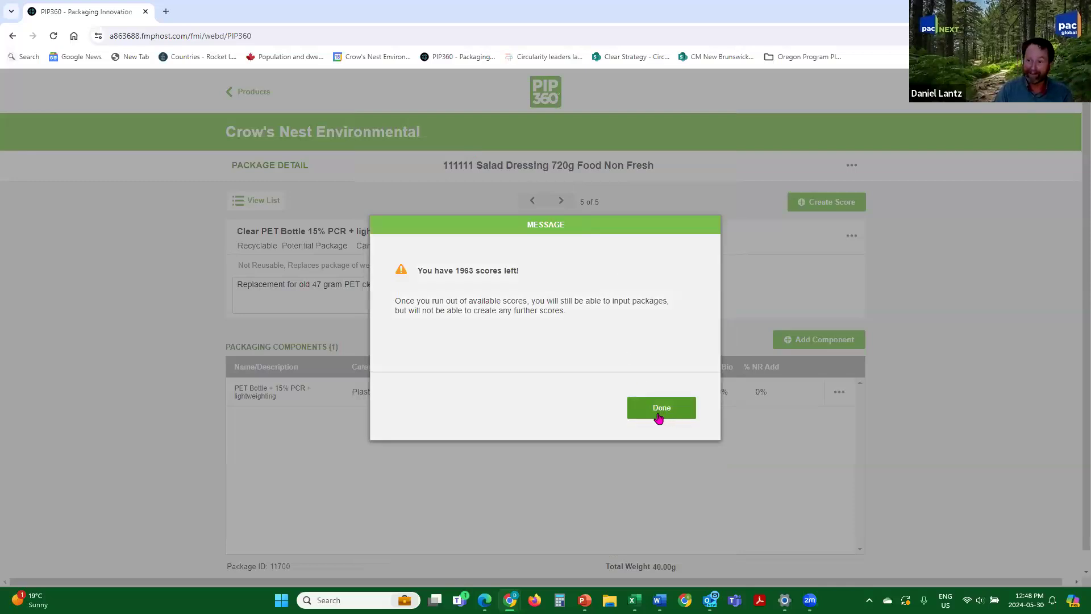
left_click(658, 418)
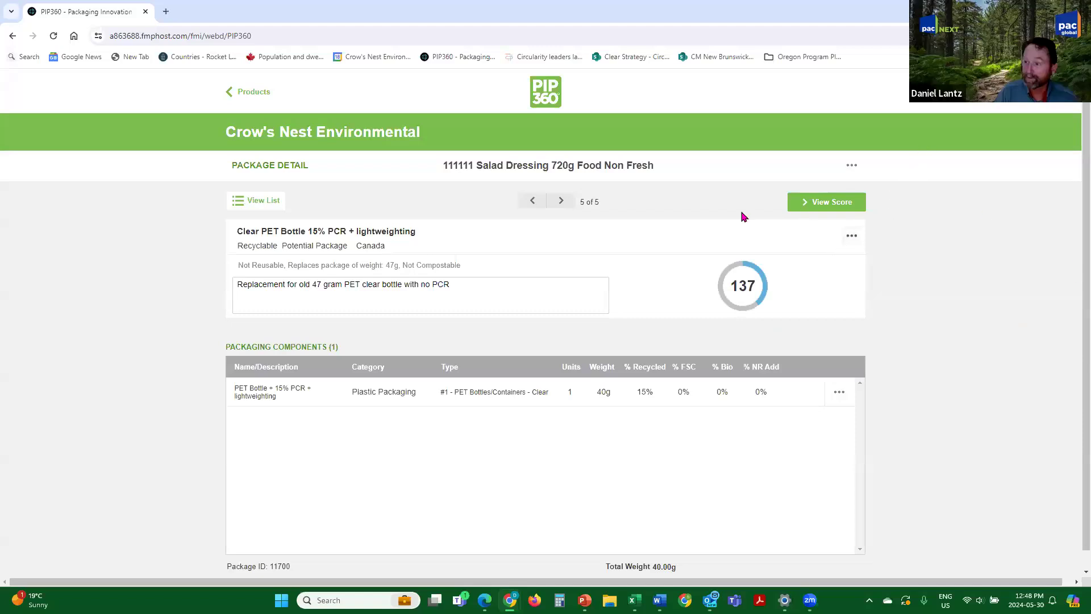
- Compare the scores in the package list and reopen the Clear PET Bottle 15% PCR + lightweighting package
left_click(247, 206)
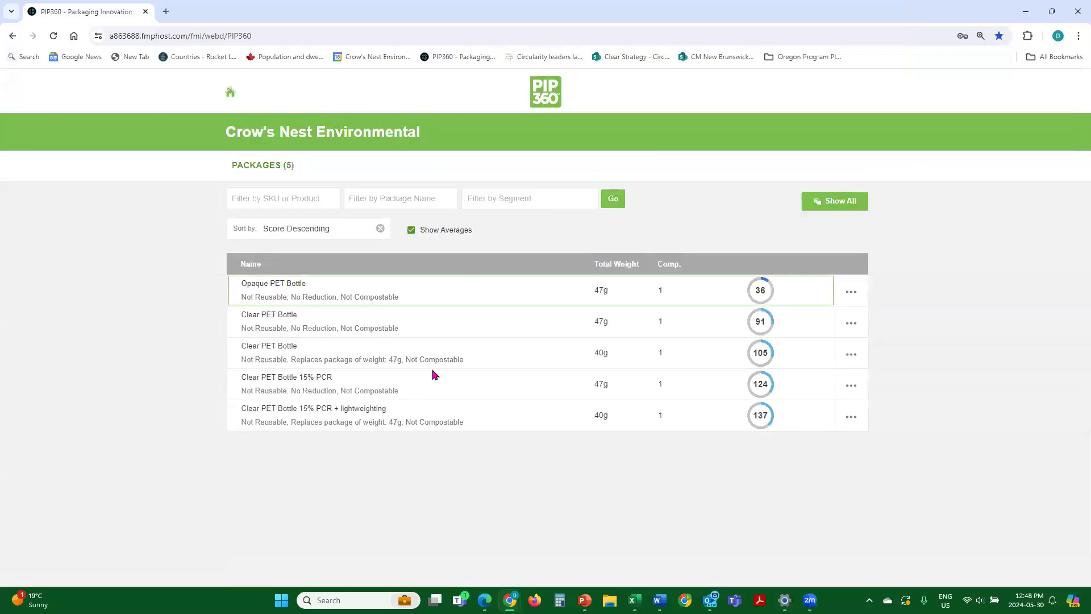
left_click(312, 427)
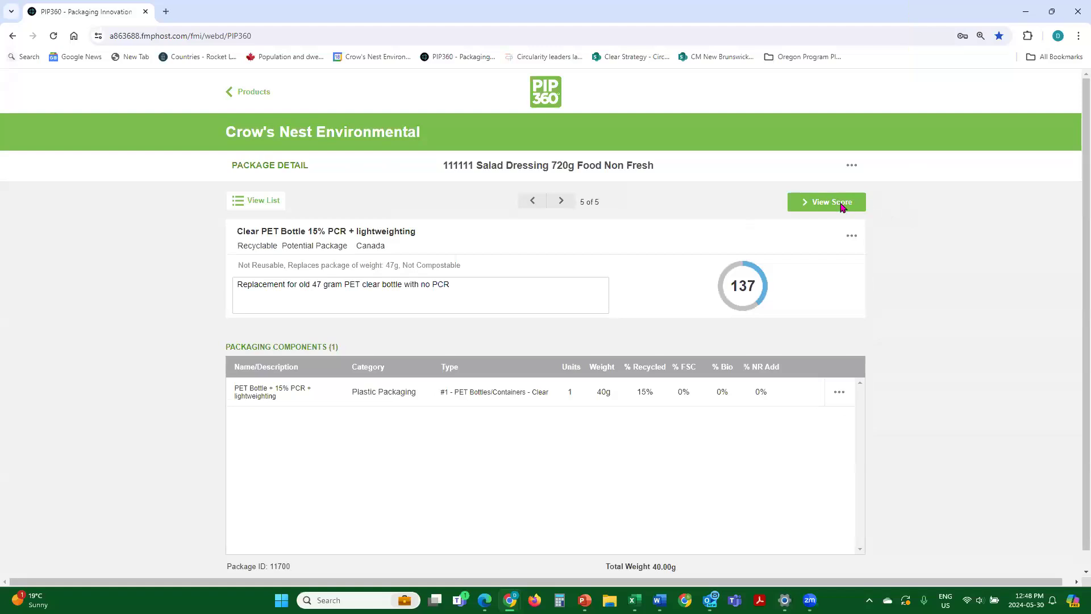